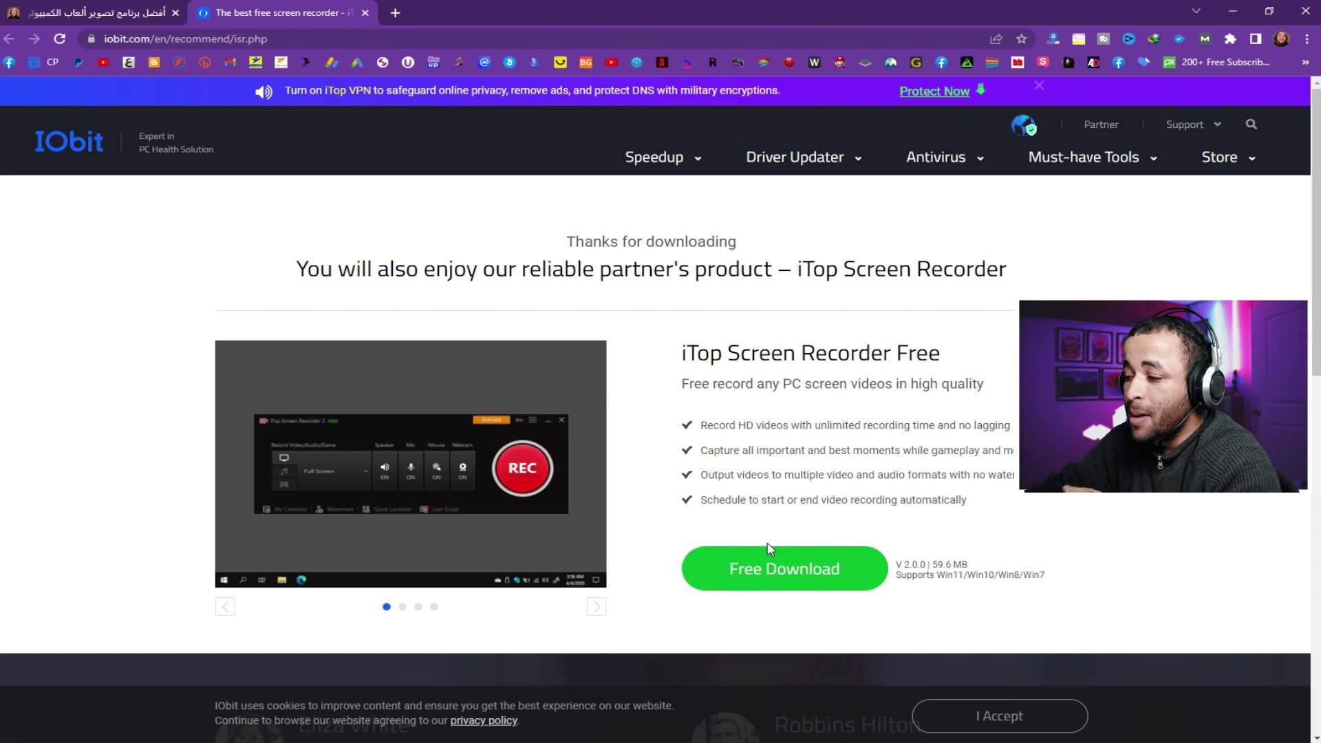
Download the free iTop Screen Recorder installer to the Desktop folder and show the desktop
click(785, 567)
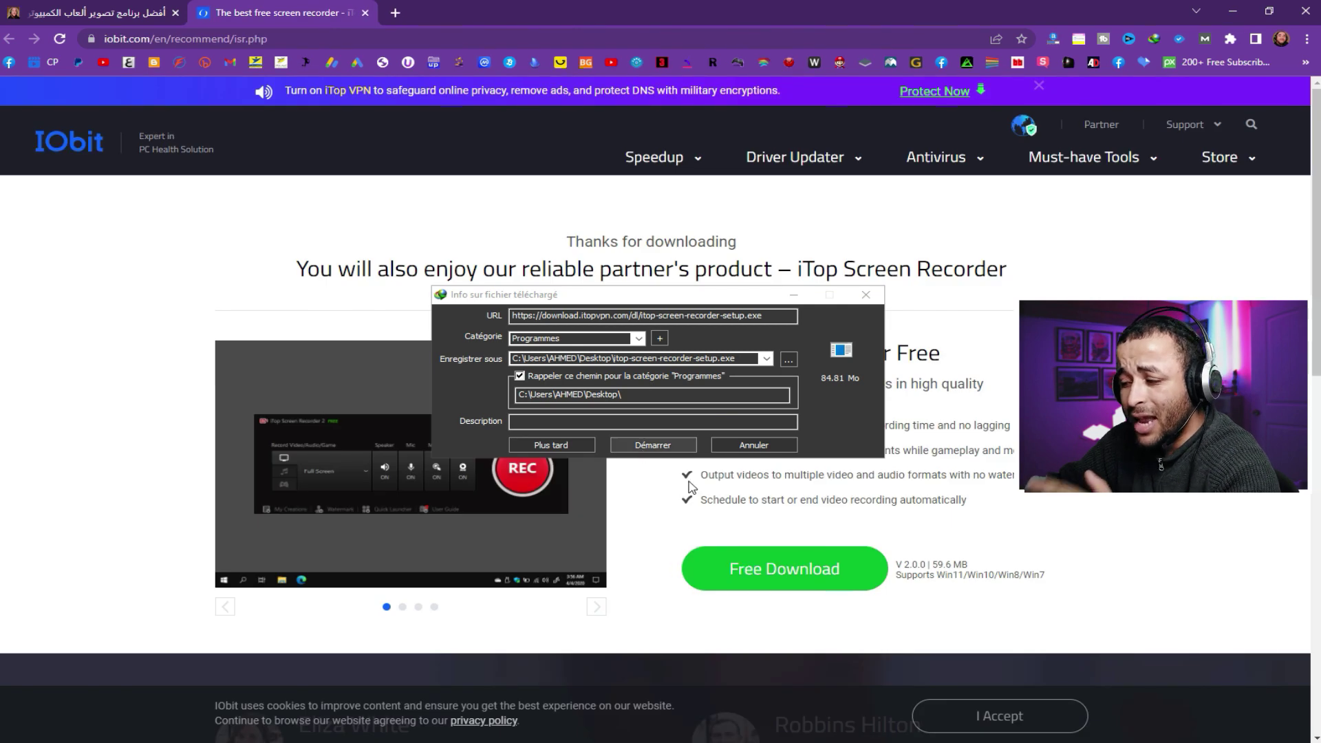
click(651, 447)
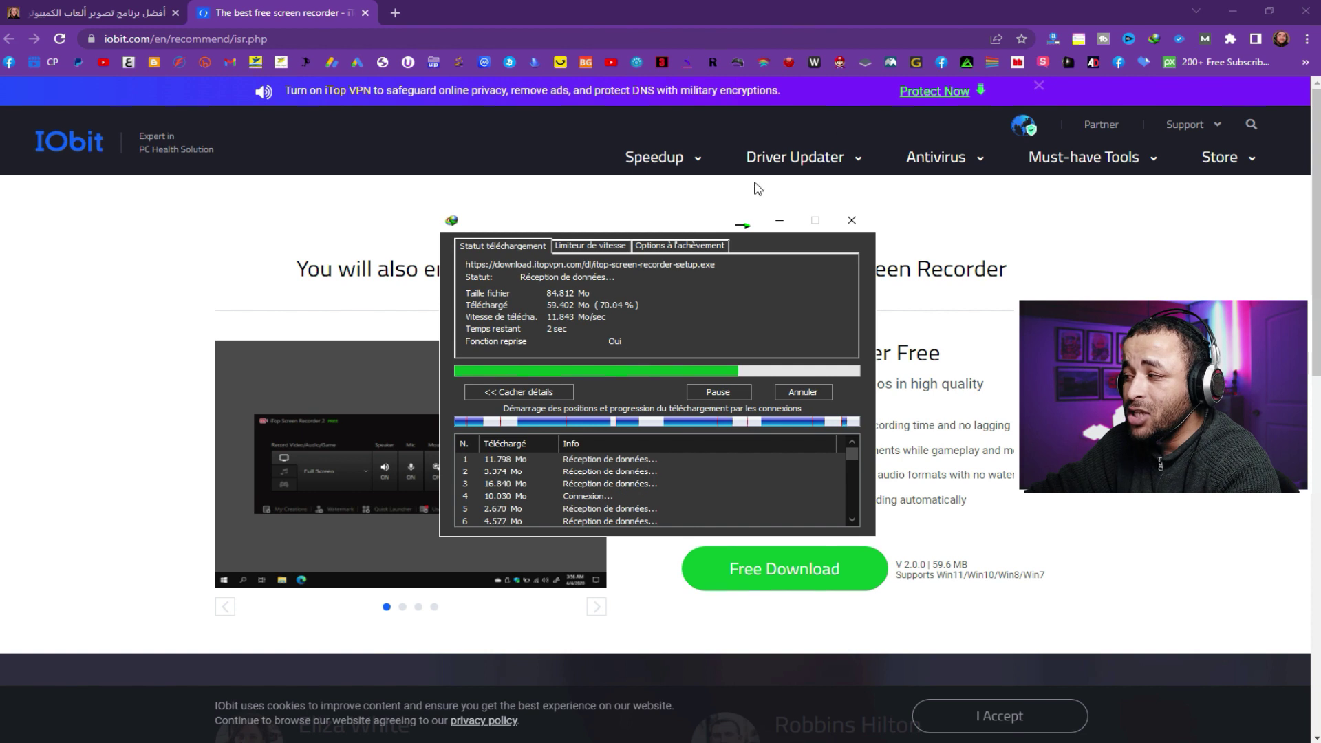
key(super+d)
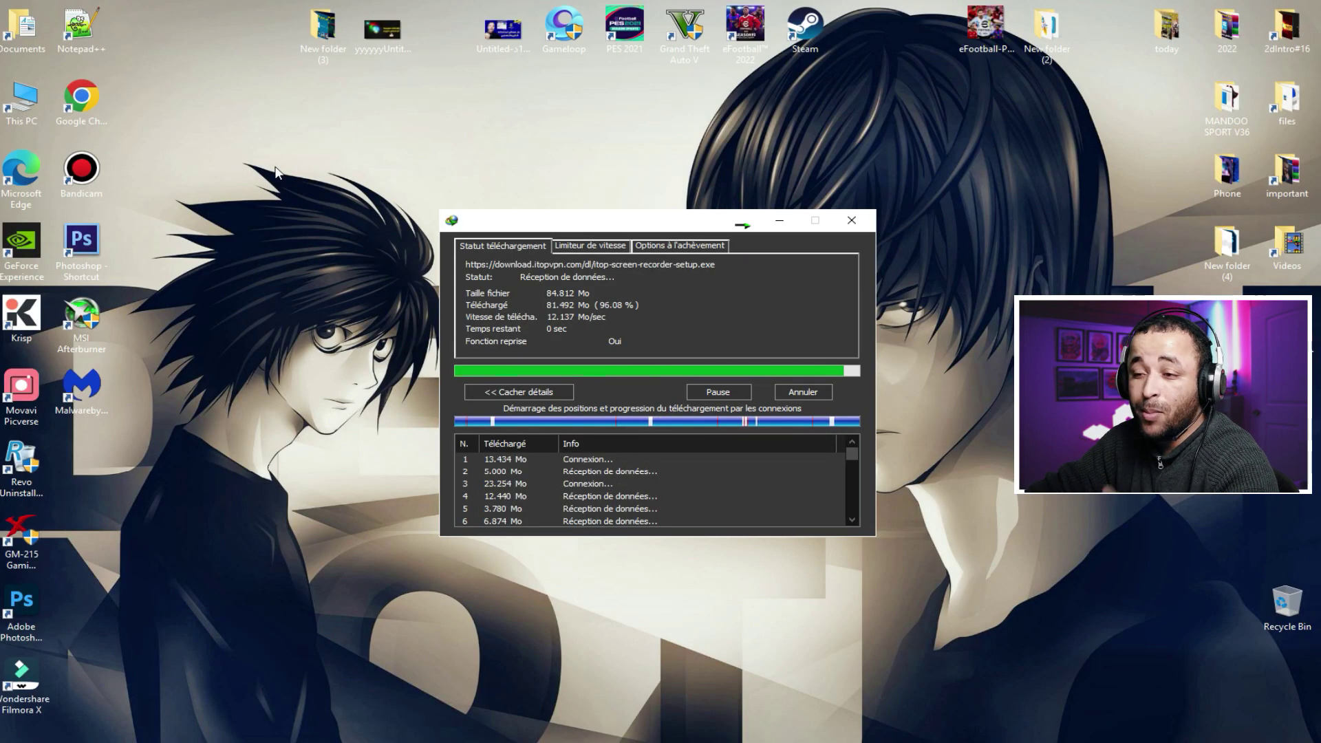
right_click(279, 172)
click(313, 209)
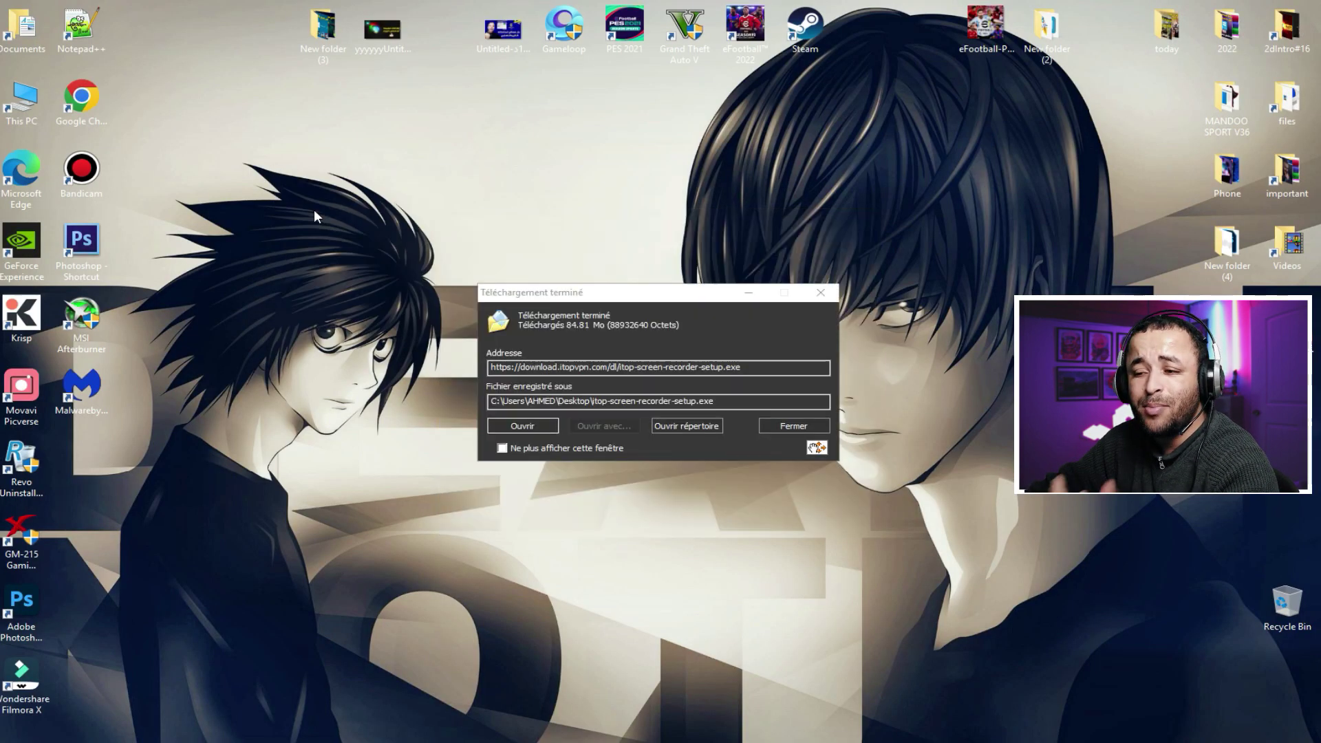
Launch the downloaded installer, declining Internet Download Manager registration and allowing it to make changes to the device
click(533, 427)
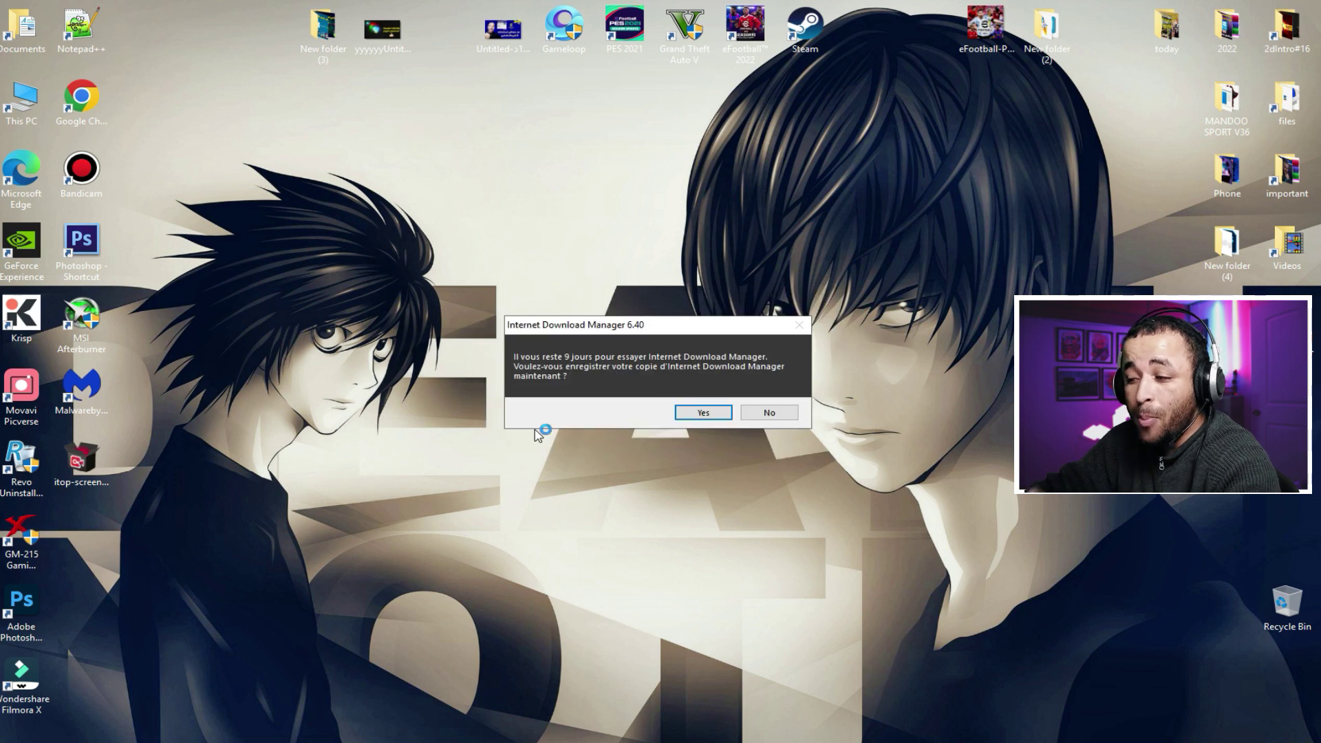
click(770, 412)
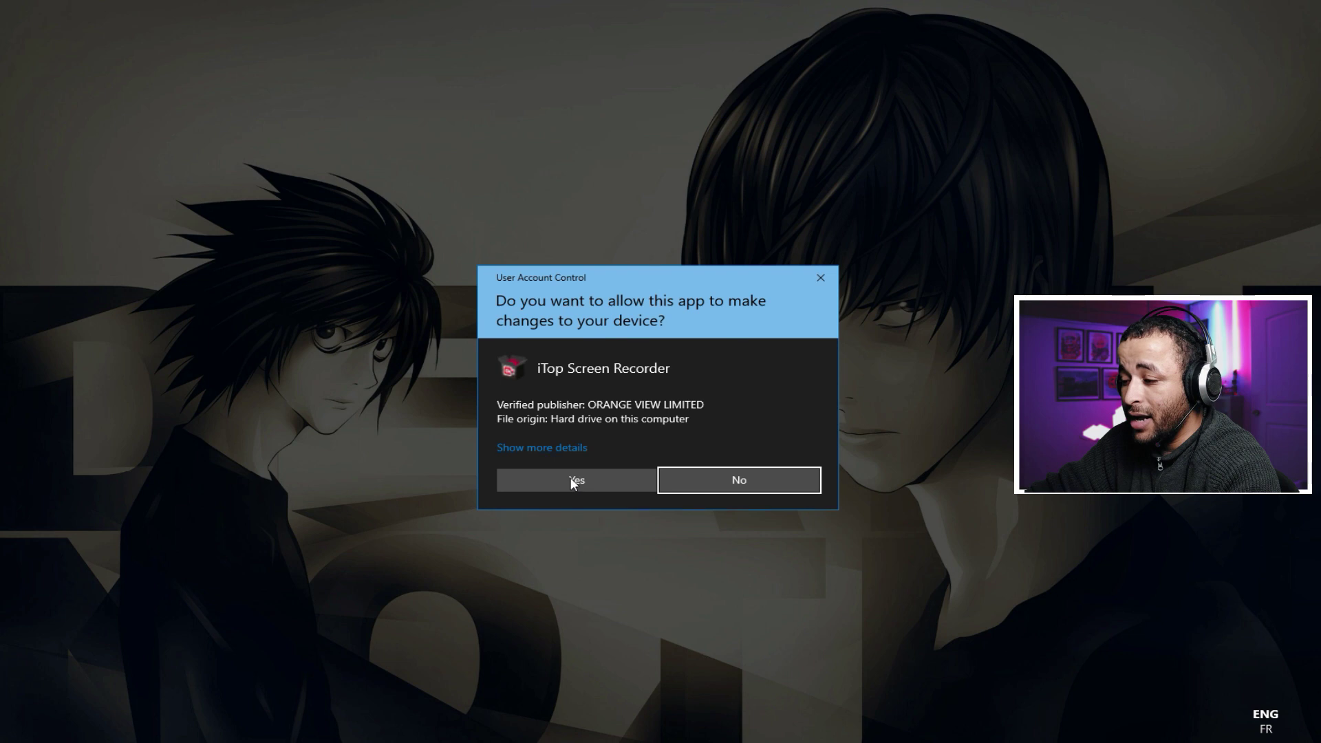
click(571, 482)
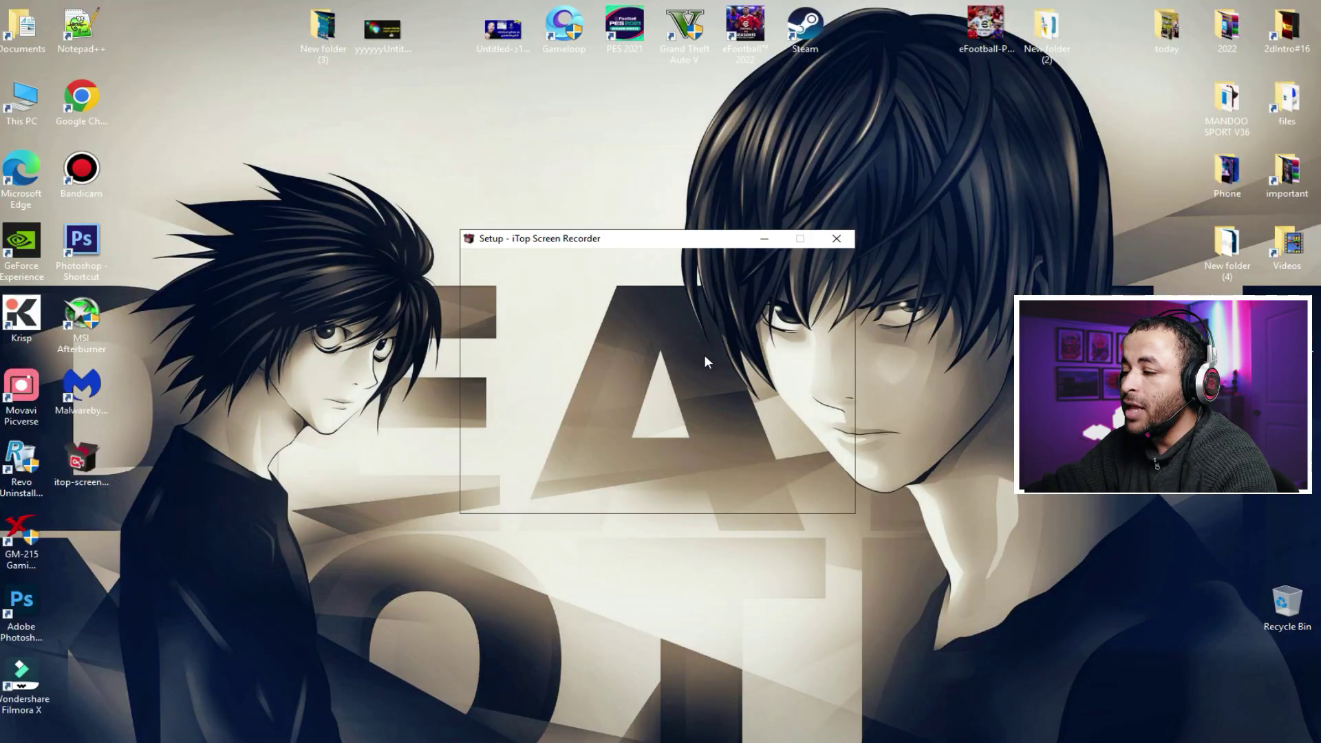
Install iTop Screen Recorder in C:\Program Files\iTop Screen Recorder with a desktop icon and taskbar pin, launching it on completion
click(748, 496)
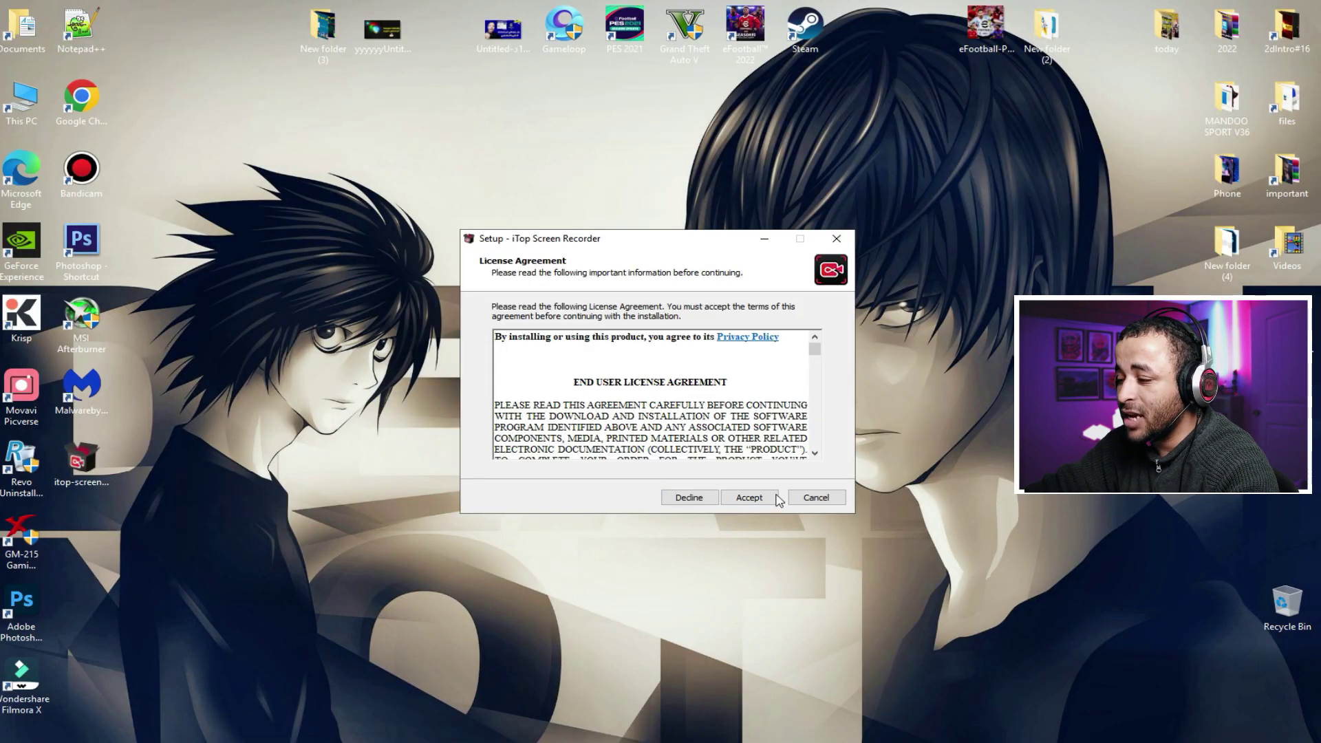
click(748, 496)
click(748, 497)
click(689, 497)
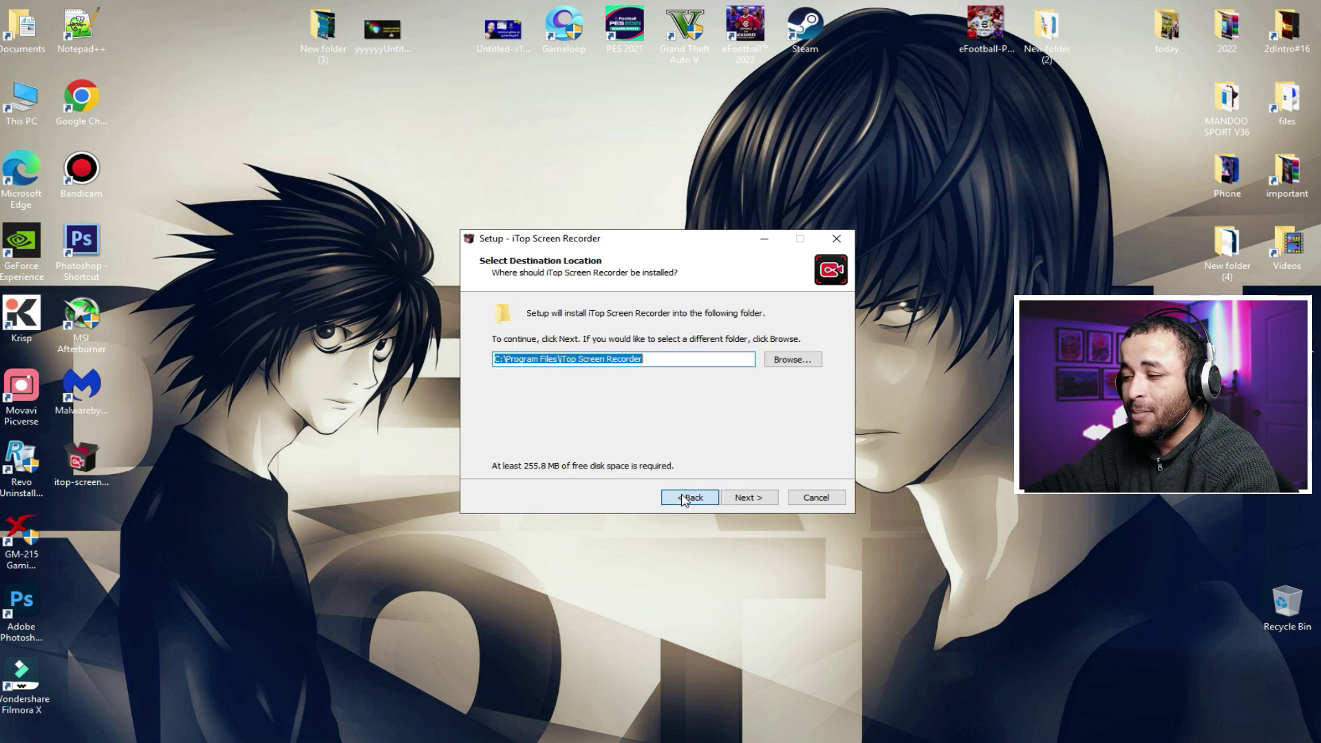
click(746, 497)
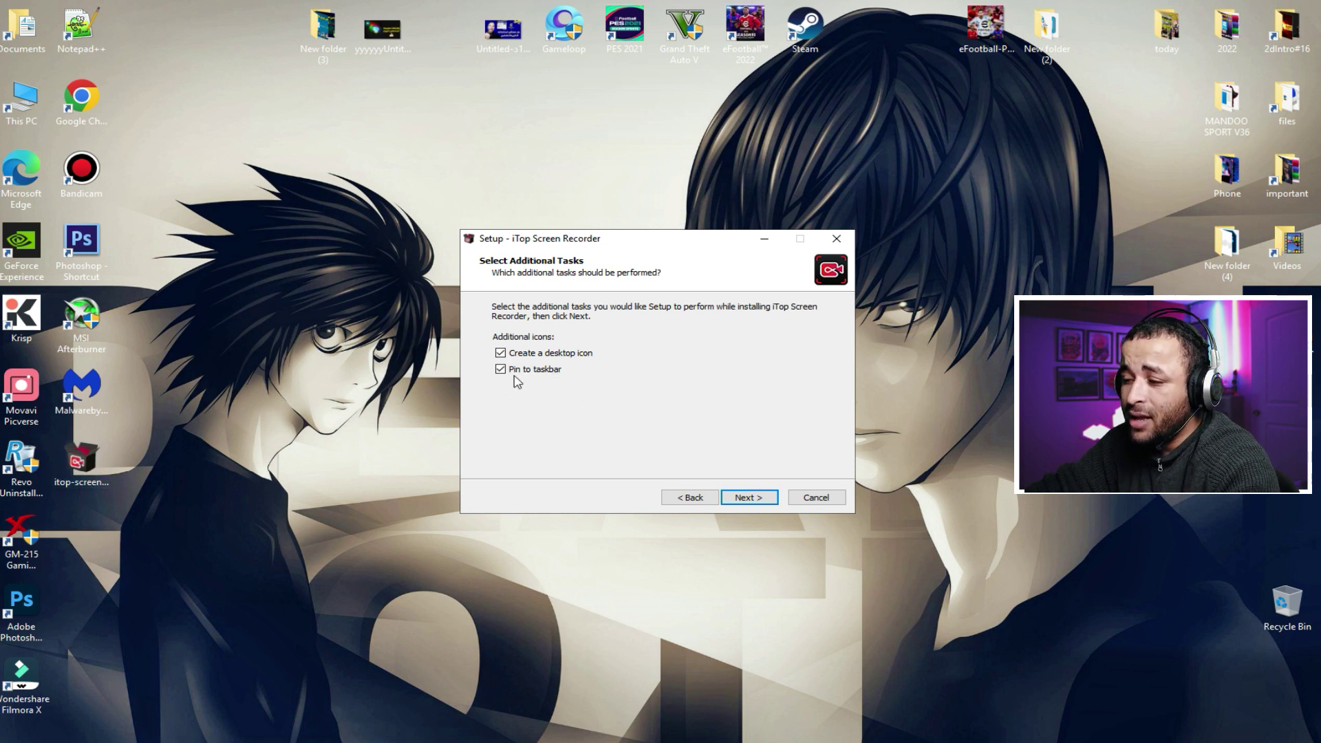
click(730, 503)
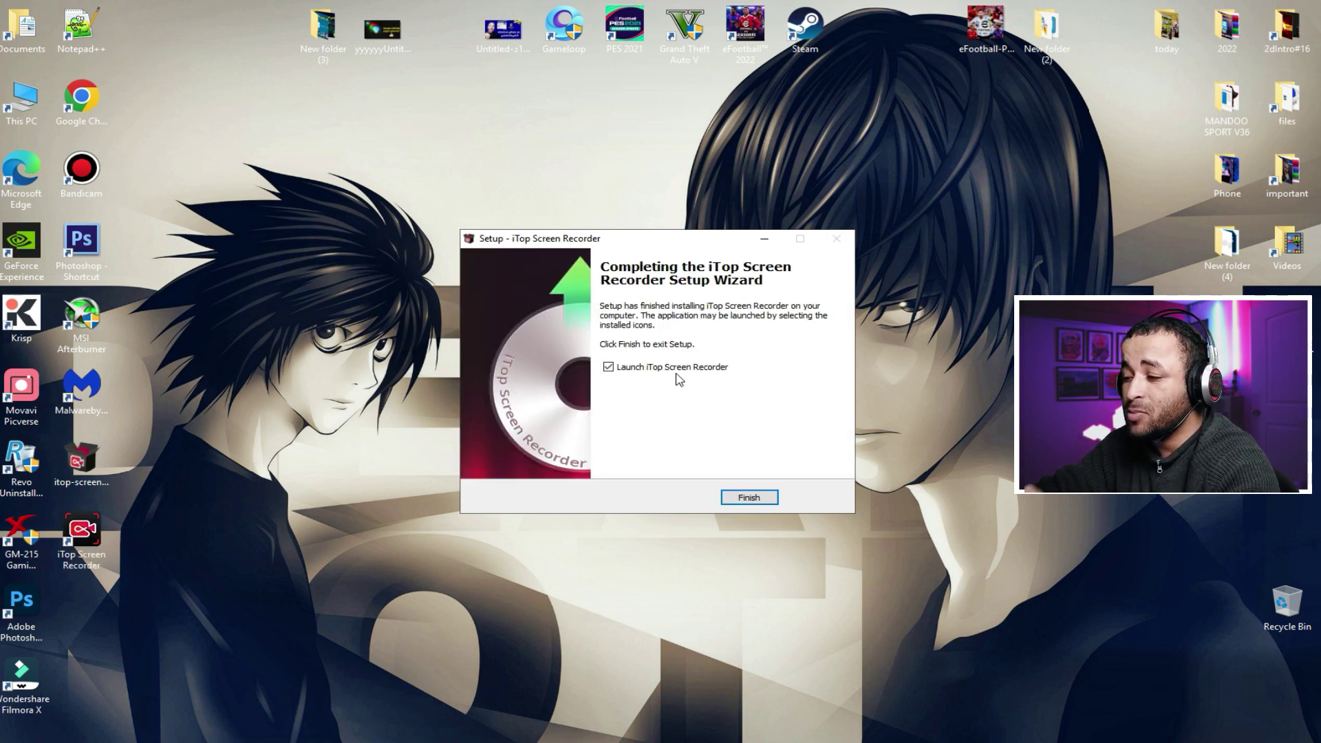
click(749, 498)
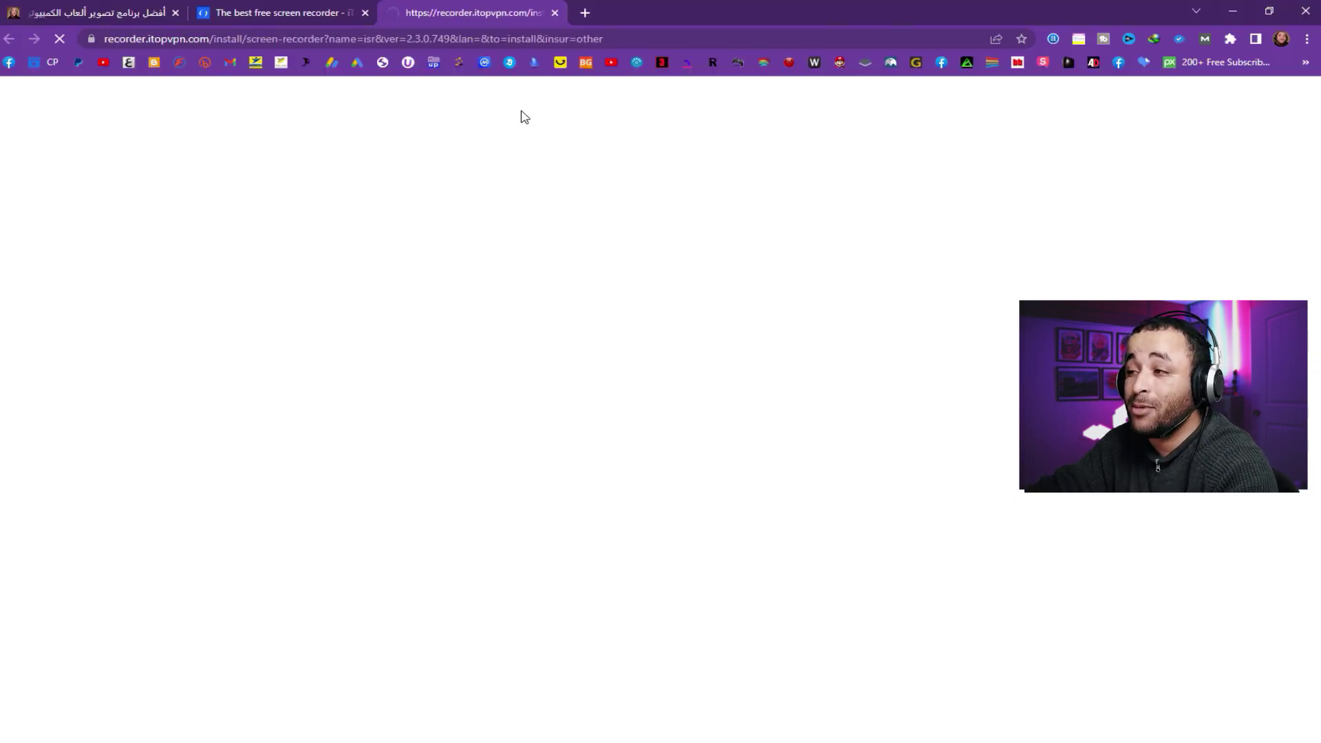
Close the post-install web page, minimize the browser and move the recorder window higher on the desktop
click(555, 12)
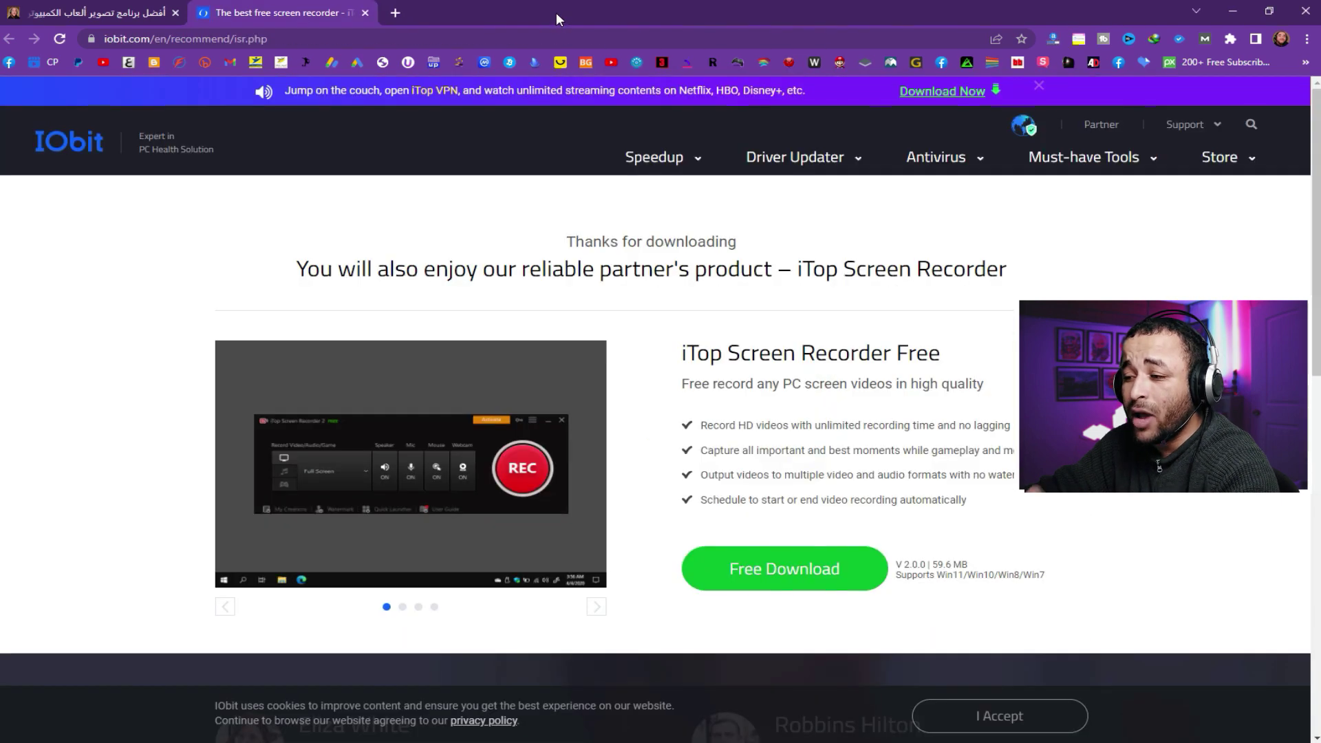
click(1232, 12)
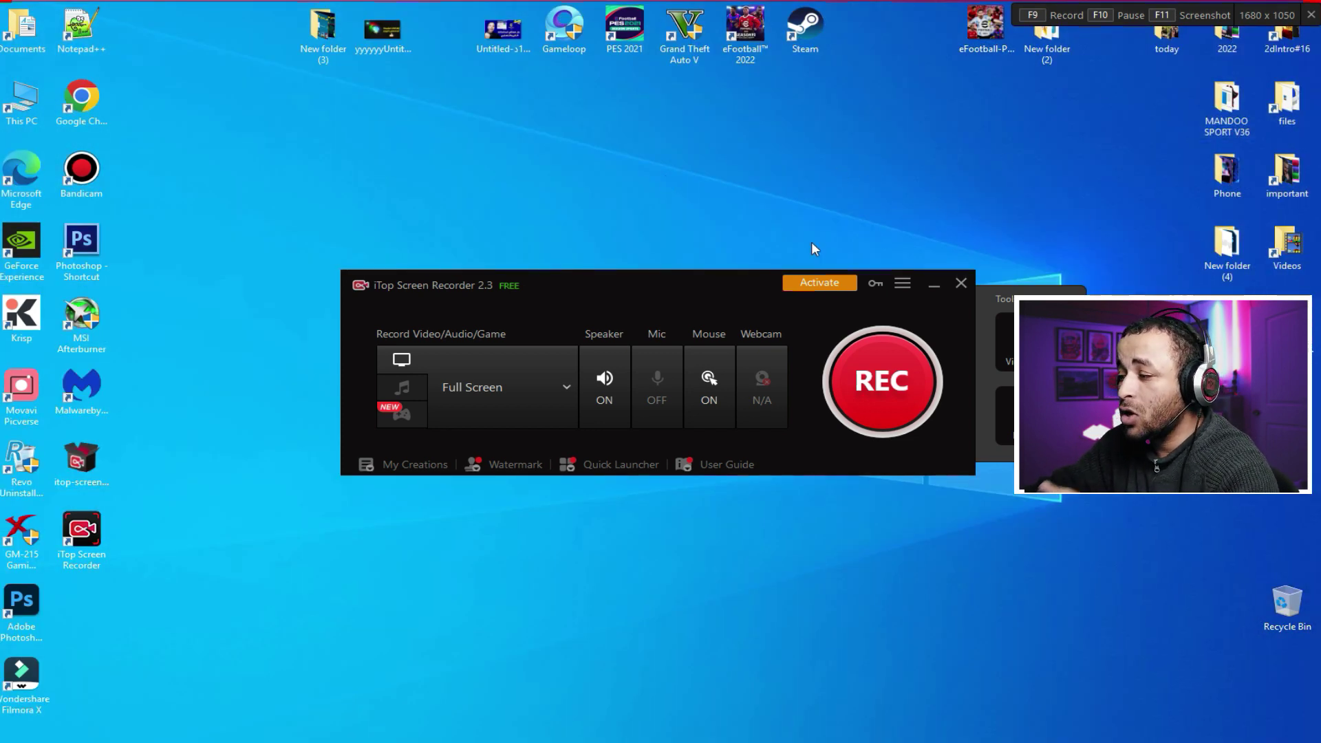
drag(712, 286, 604, 188)
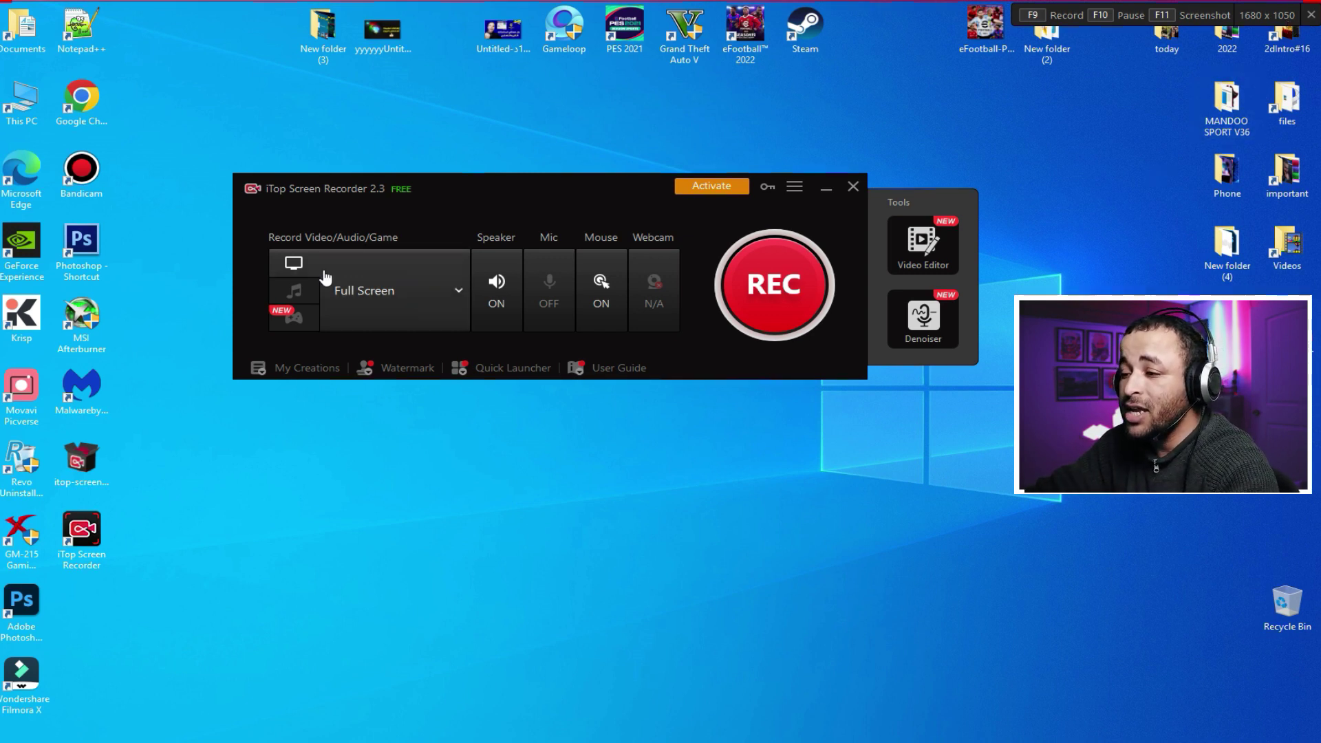
Set the recording area to Select Region and draw a region of about 489 x 539 over the desktop's upper-right corner
click(398, 311)
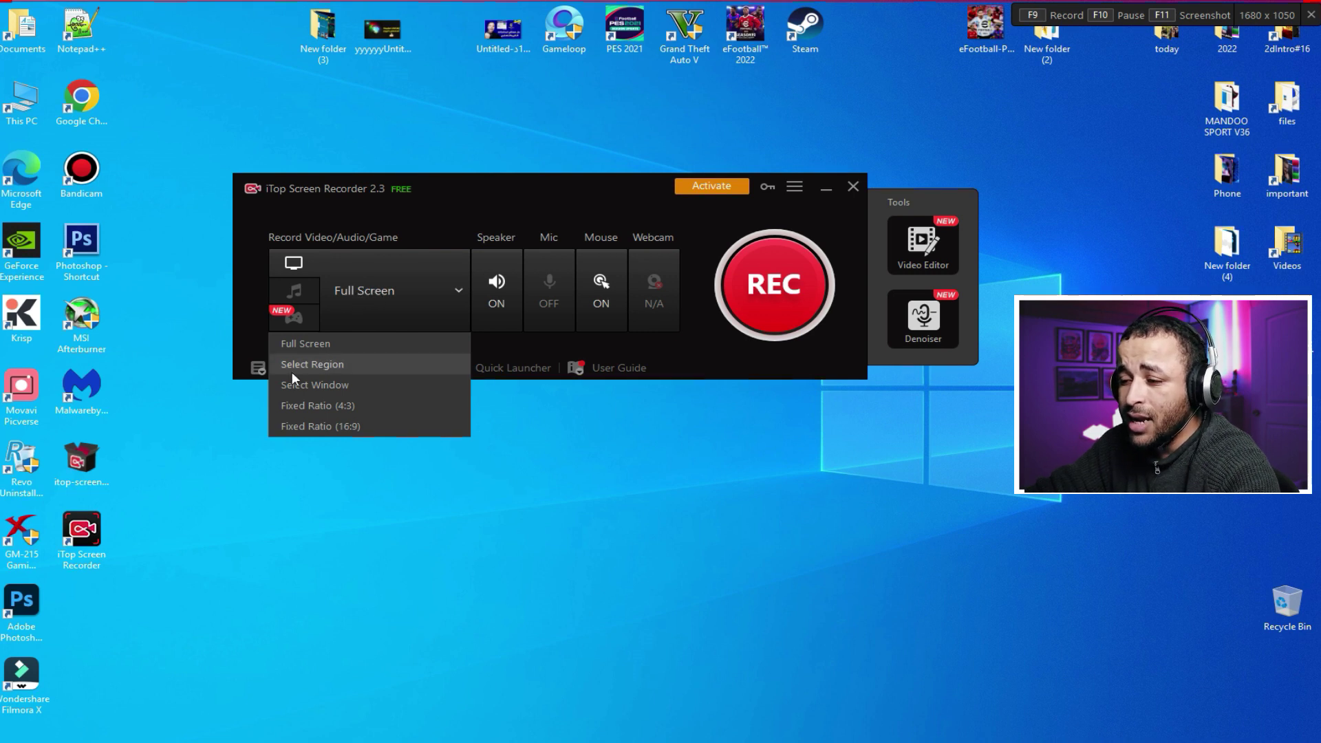
click(323, 366)
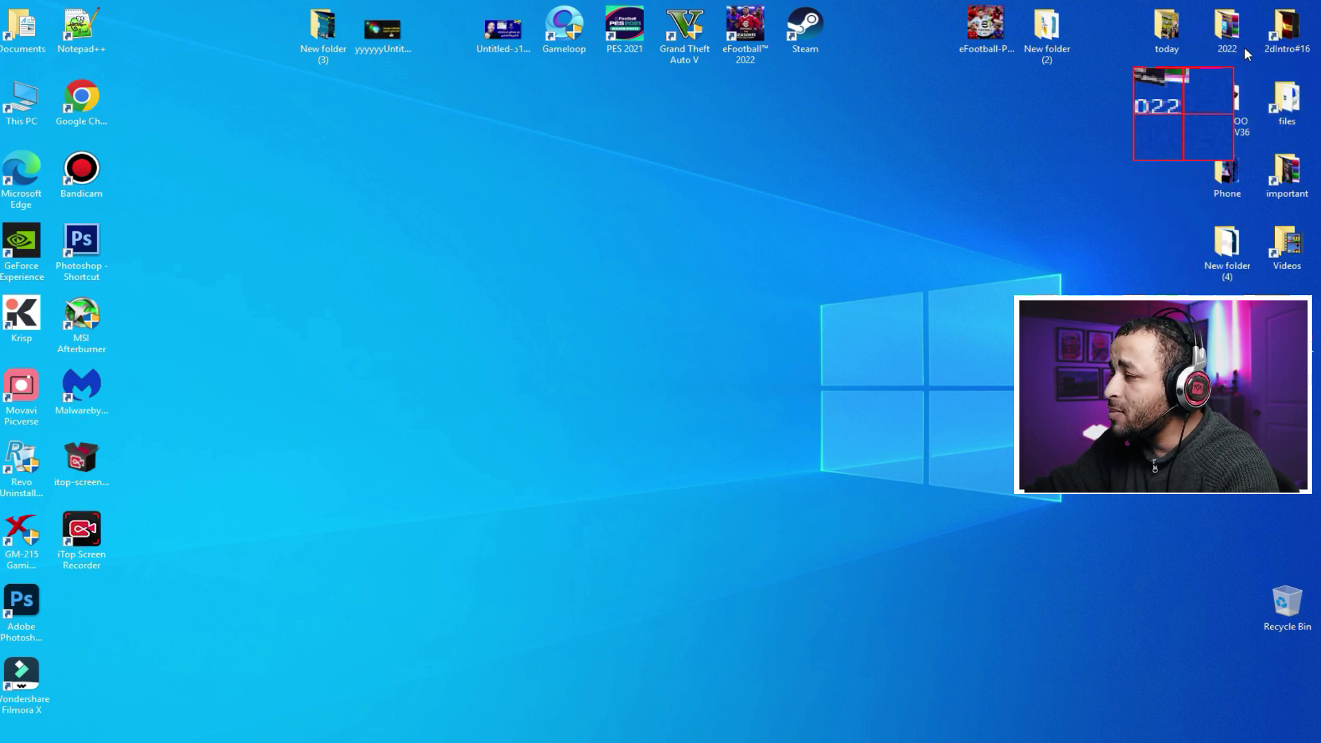
drag(1315, 10, 927, 408)
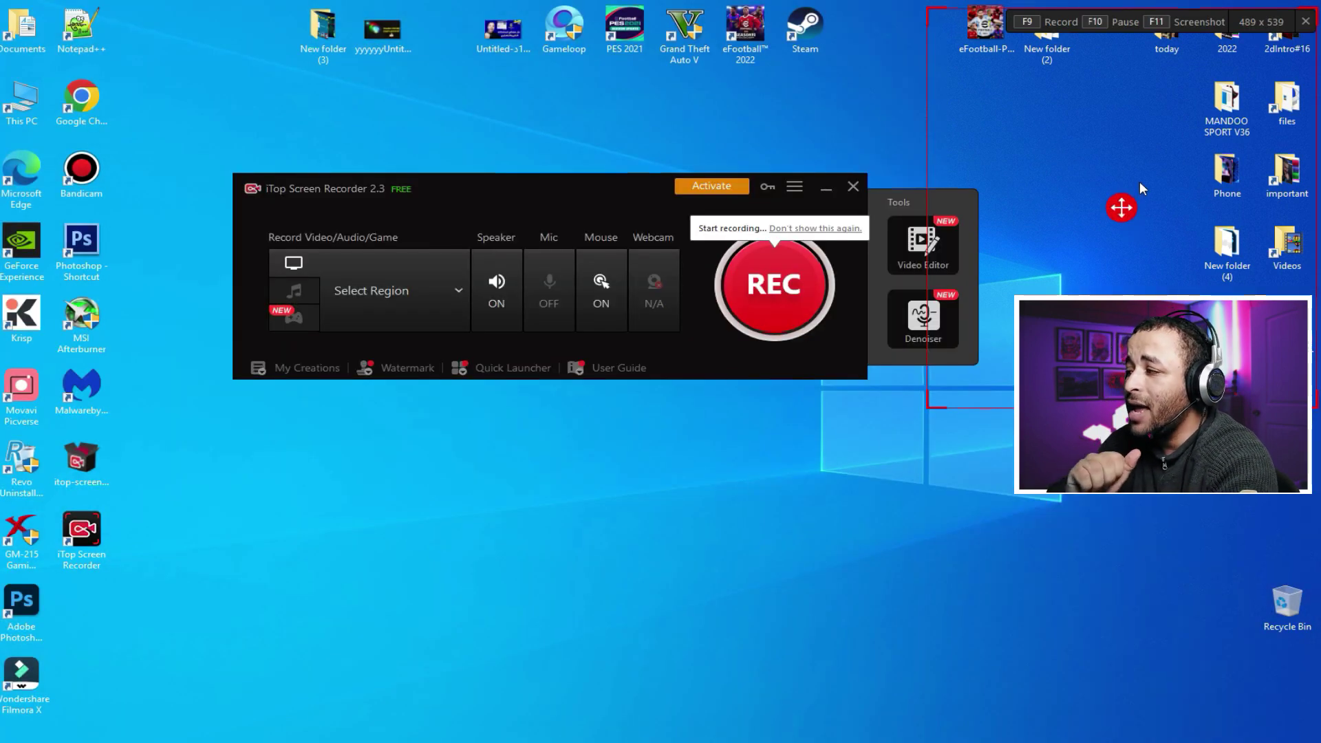
Try the Fixed Ratio (4:3) and Fixed Ratio (16:9) recording frames, and close the frame to return to Full Screen
click(385, 290)
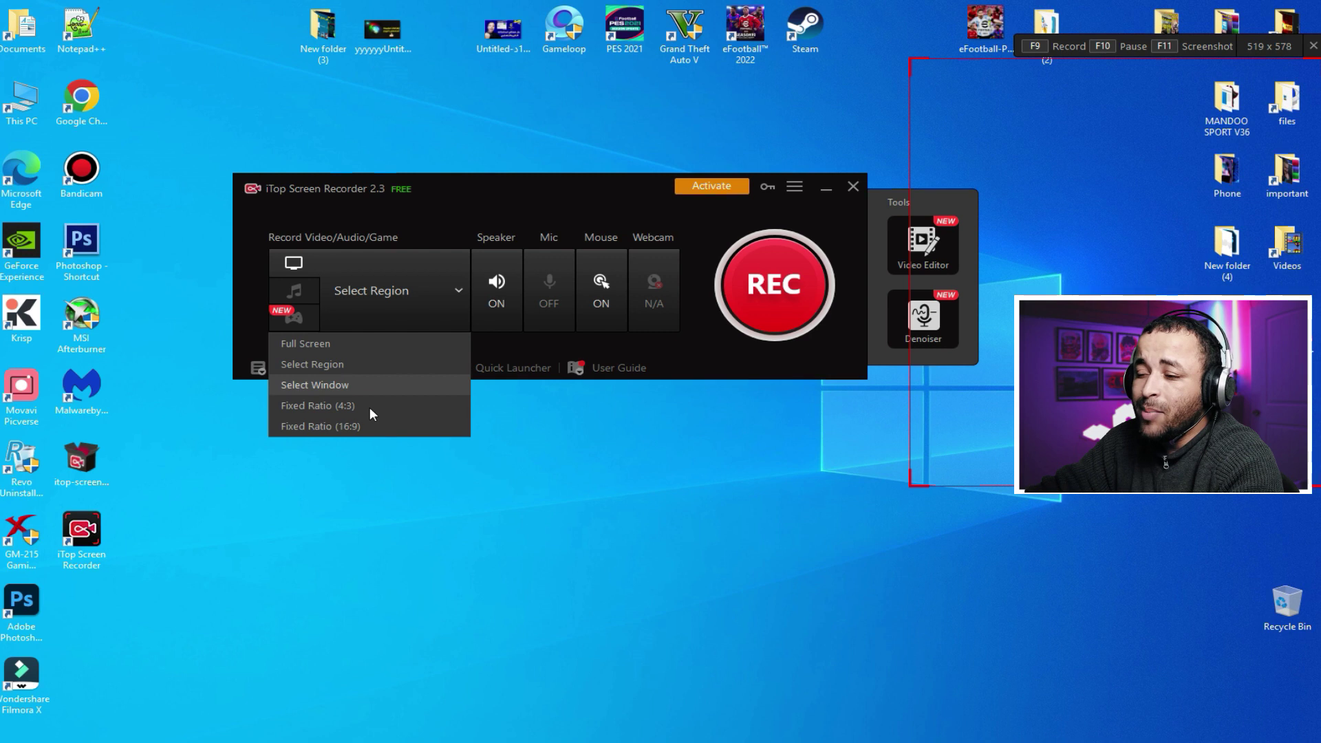
click(375, 407)
drag(684, 375, 667, 334)
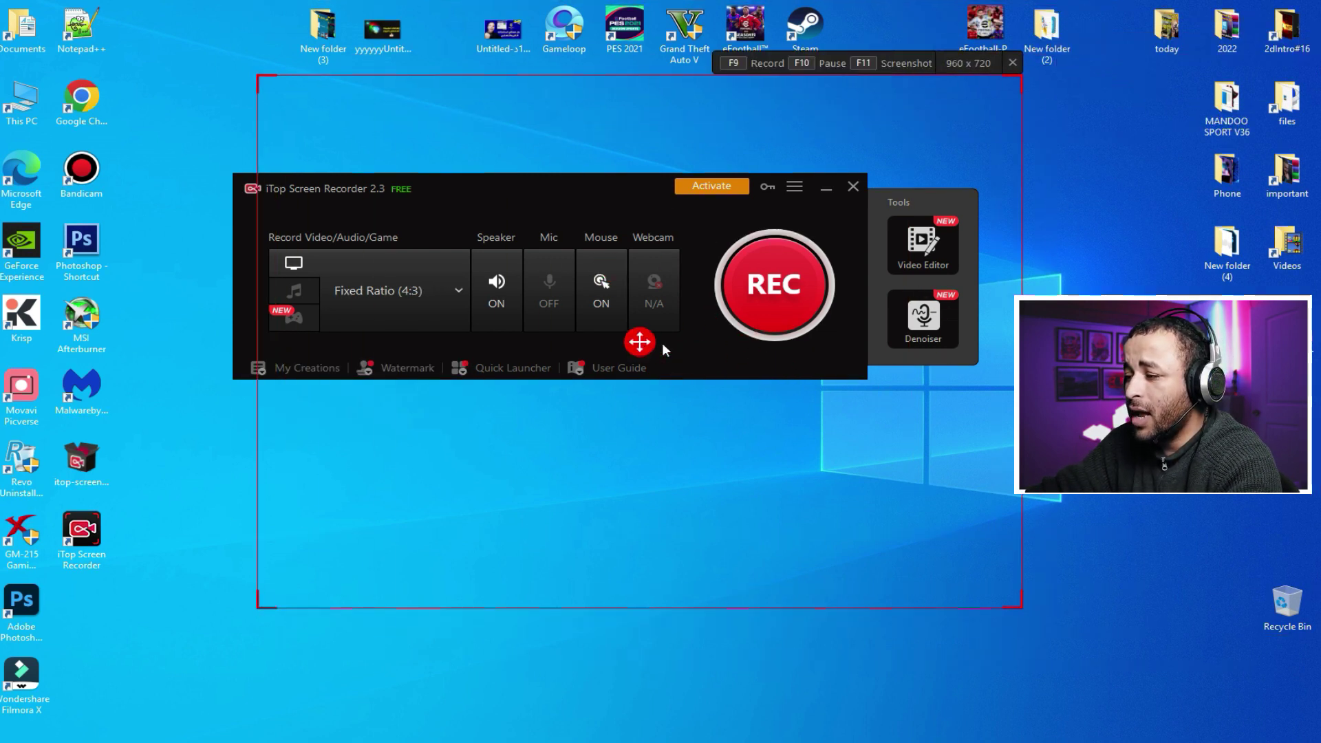
click(386, 307)
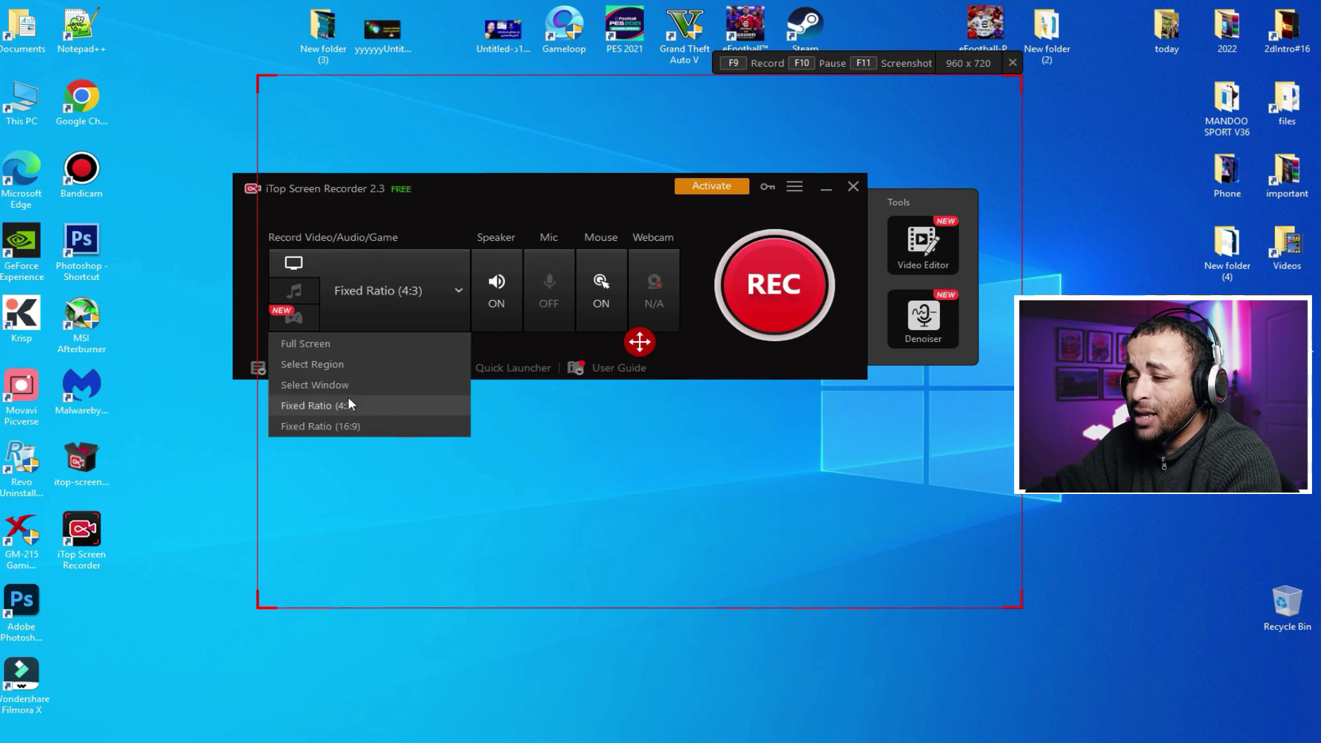
click(344, 425)
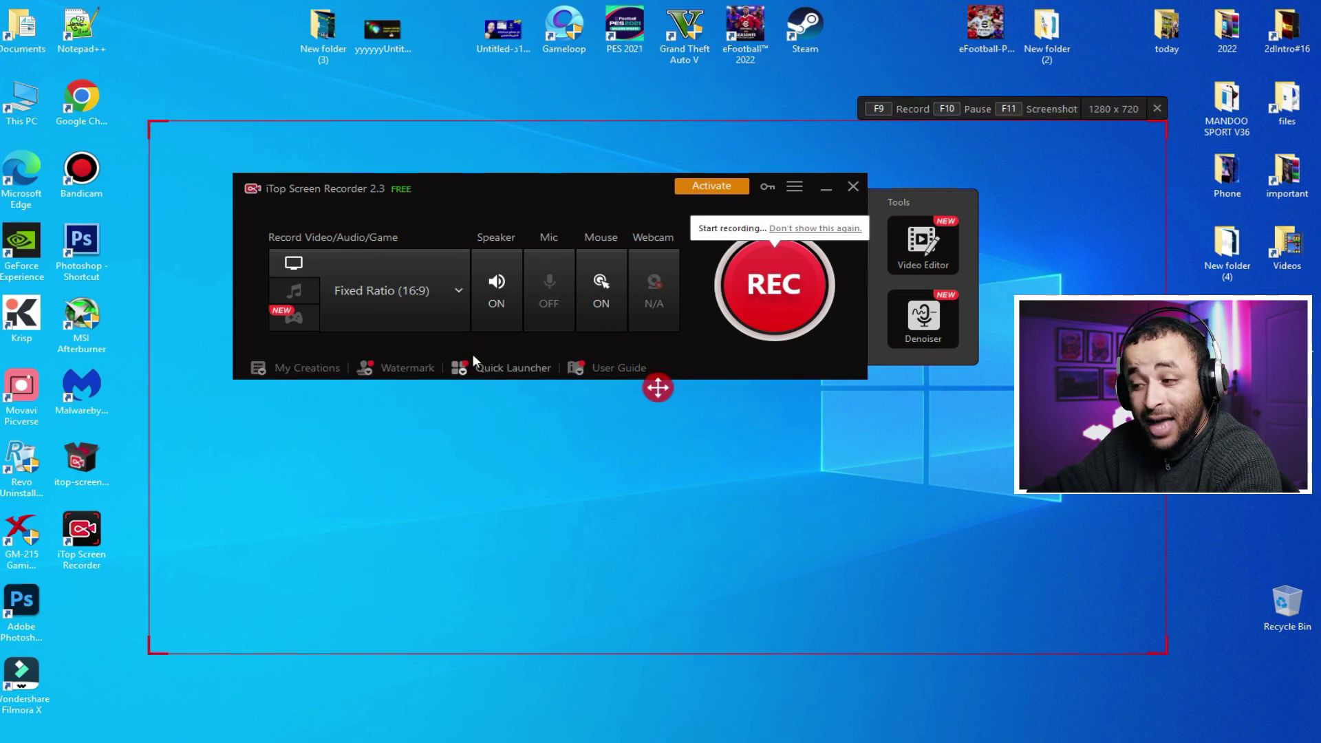
click(439, 292)
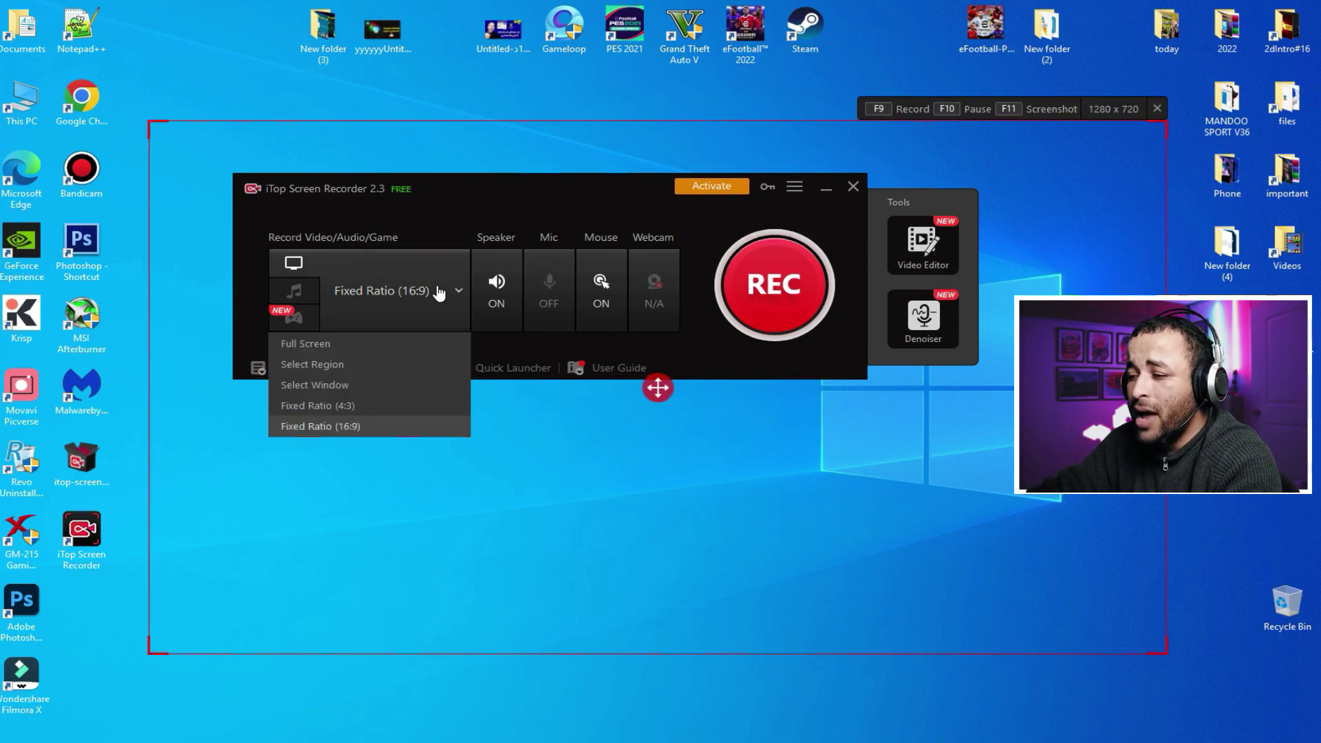
click(1157, 109)
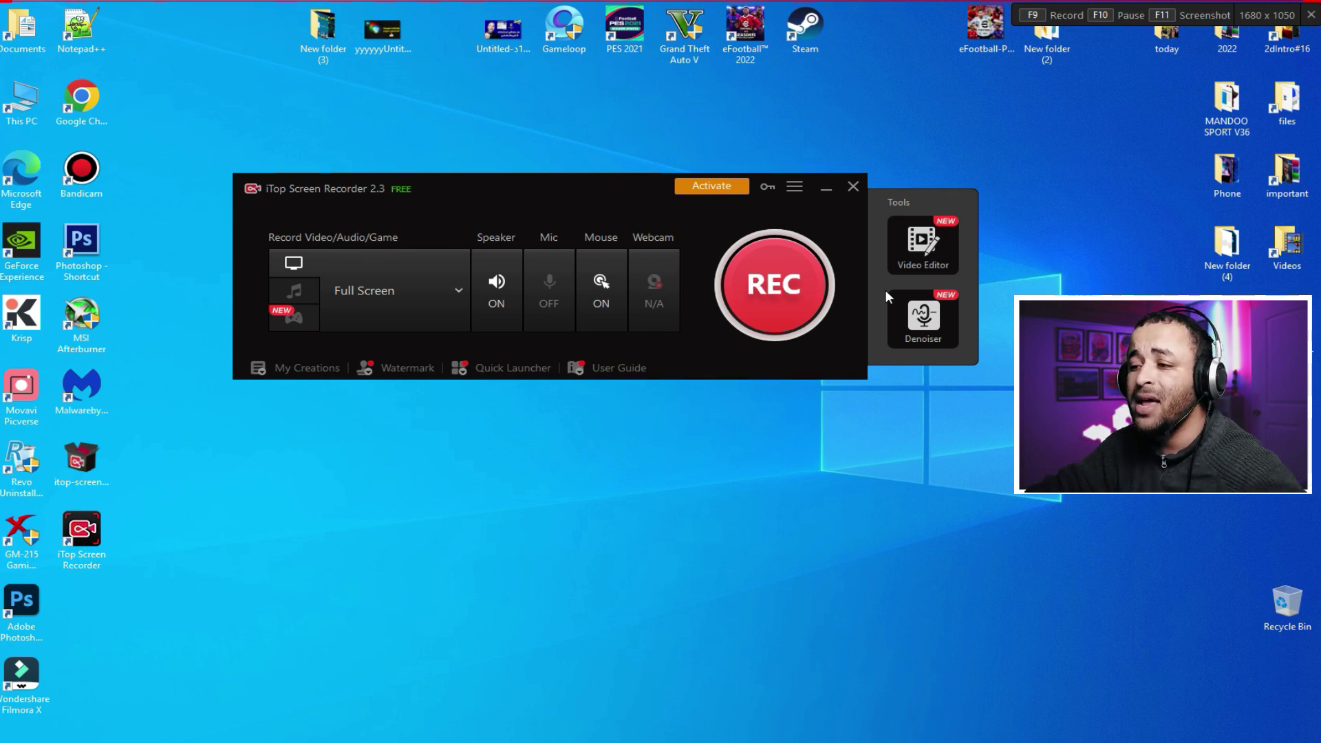
Switch speaker recording off and back on, and turn on microphone recording
click(498, 285)
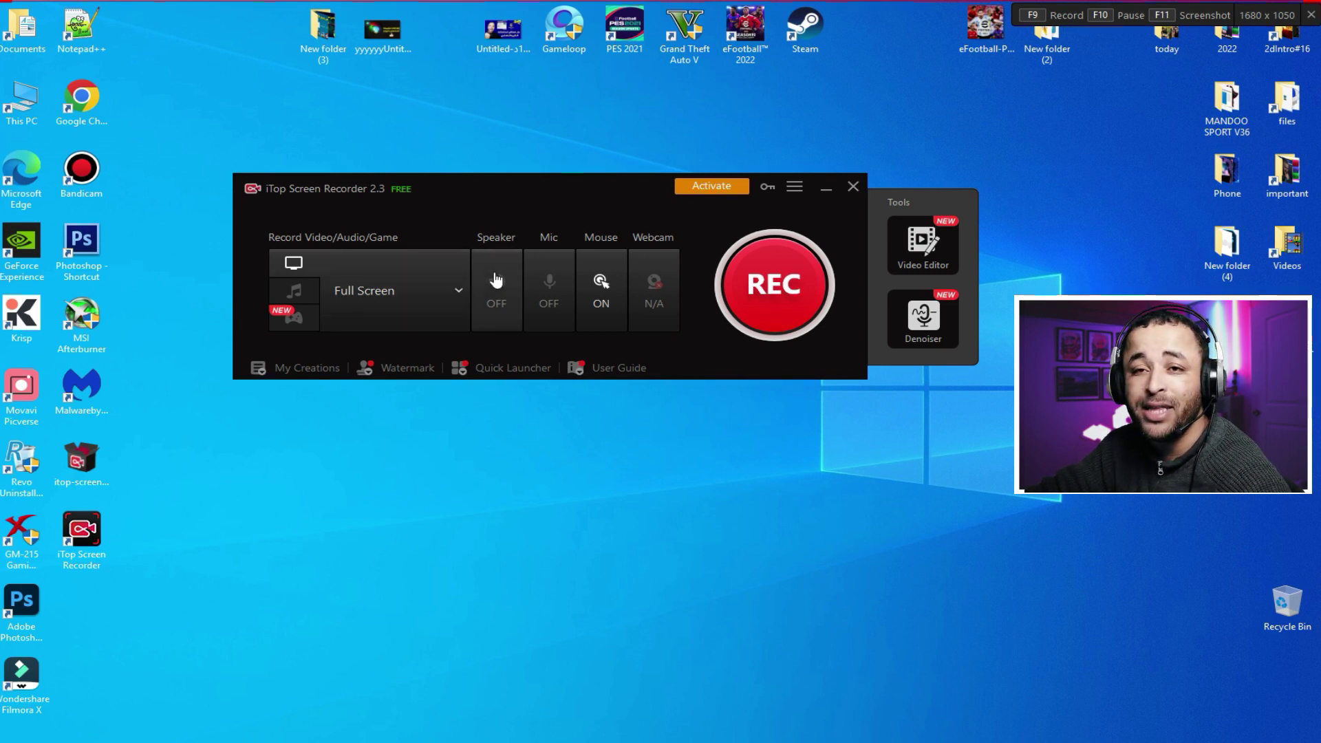
click(495, 280)
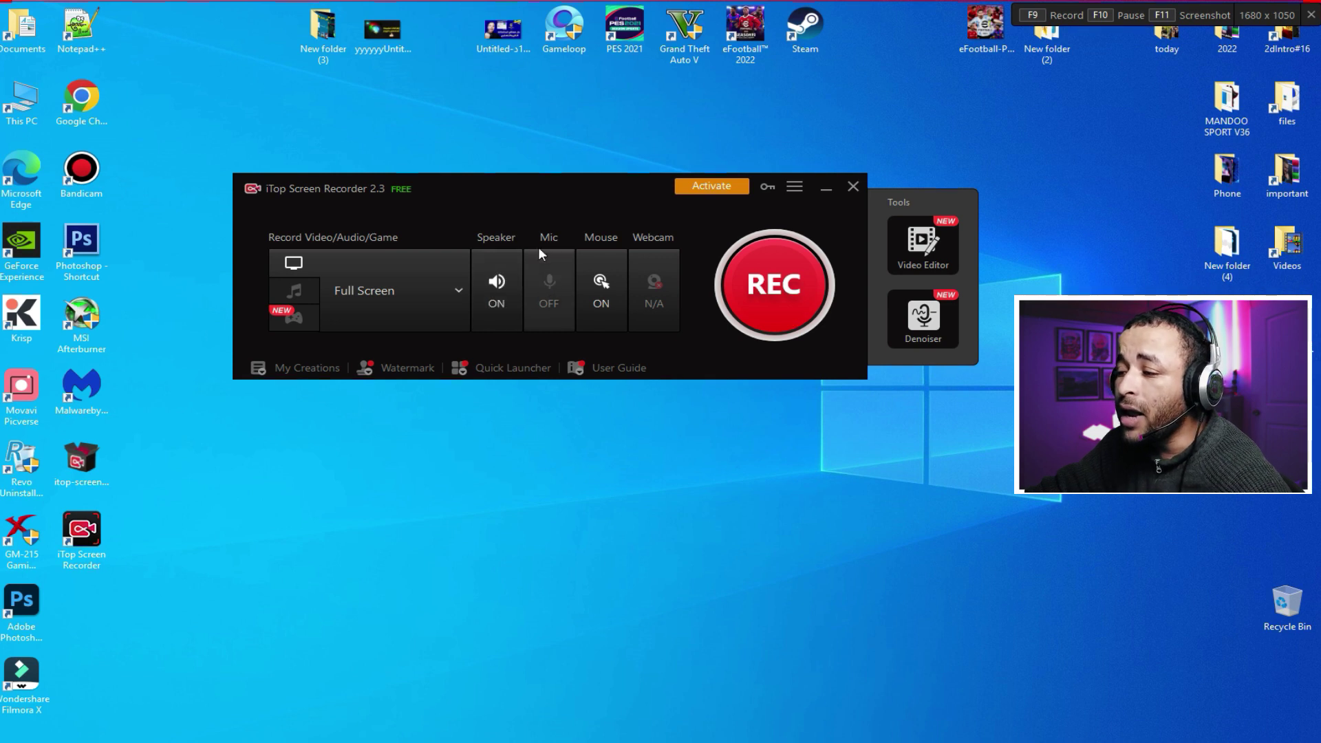
click(558, 301)
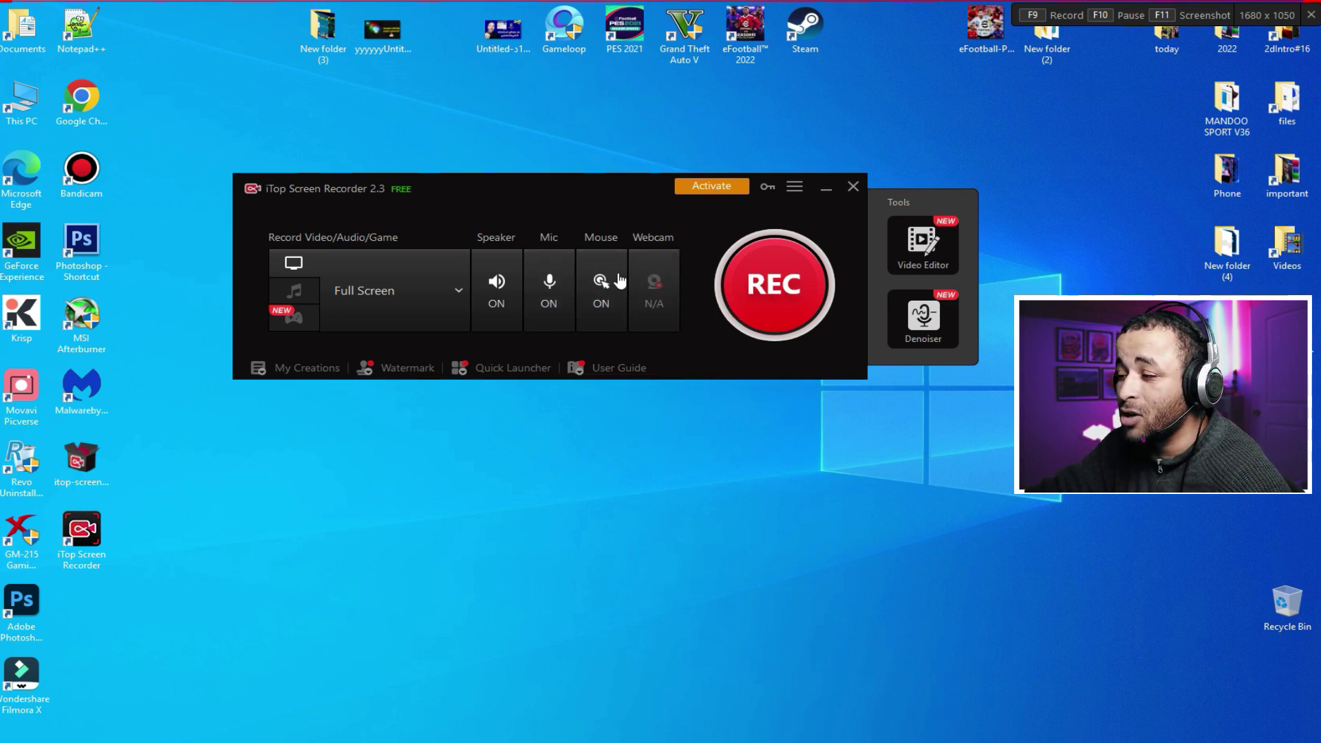
Try the mouse recording option on and off, leaving it off
click(599, 283)
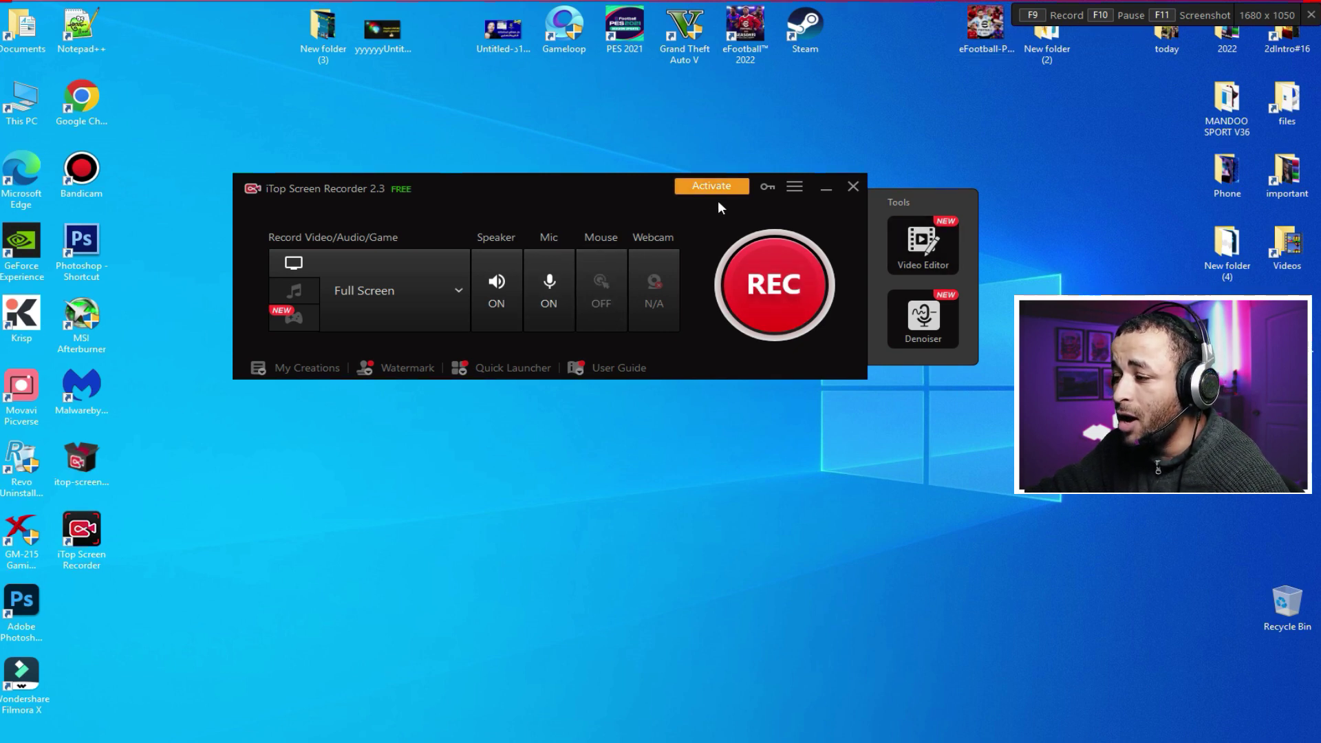
click(602, 280)
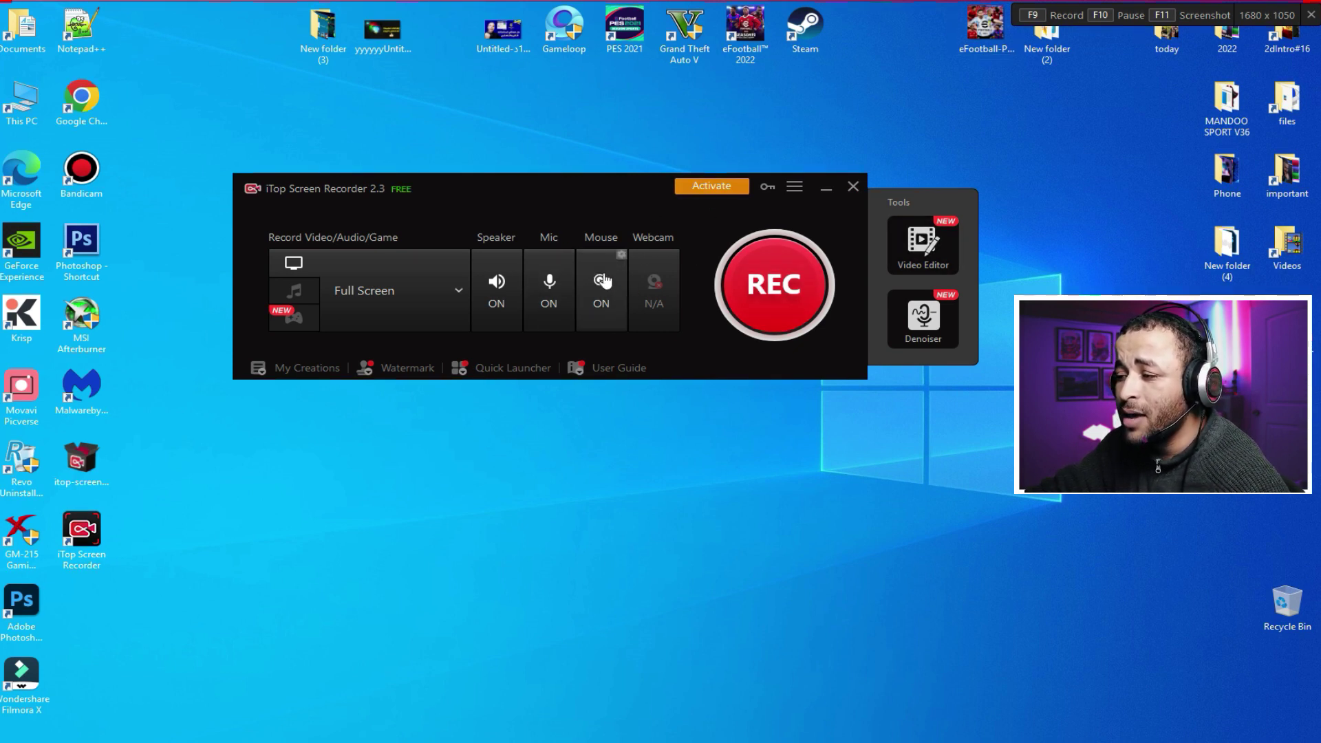
click(602, 310)
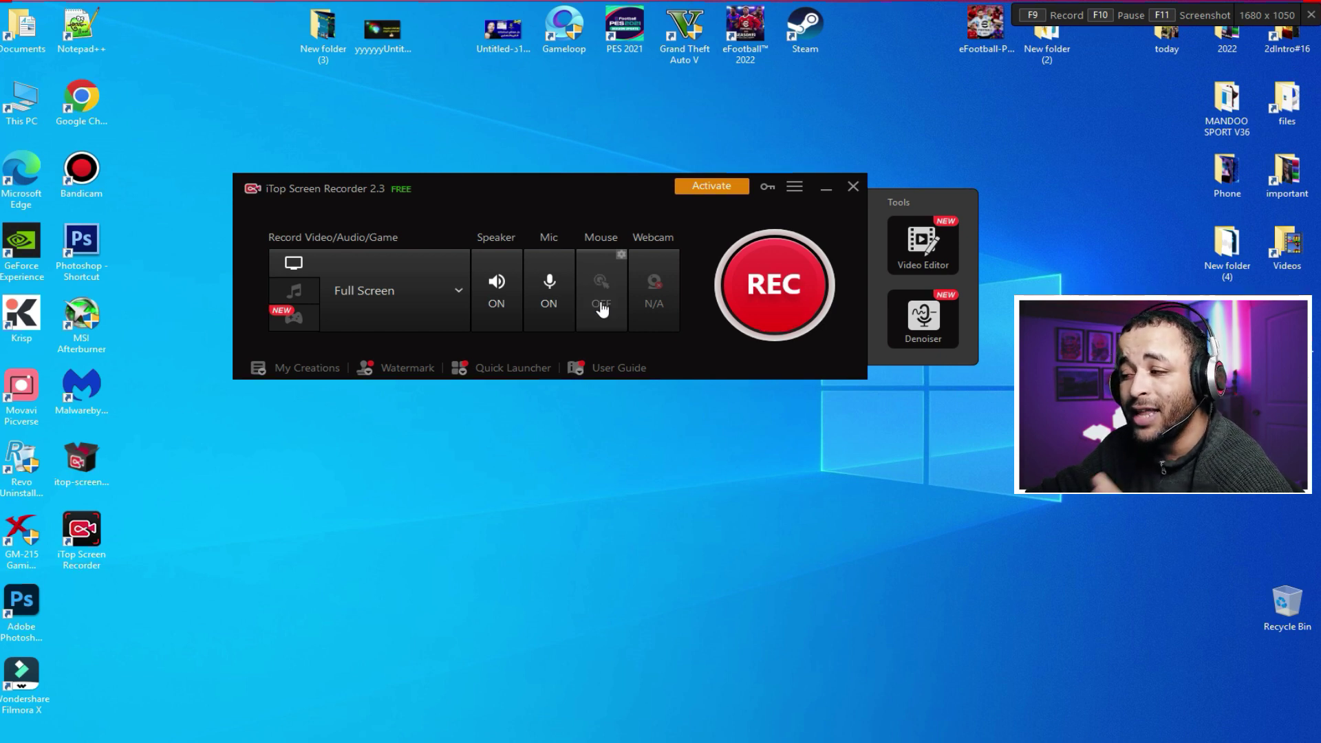
click(608, 294)
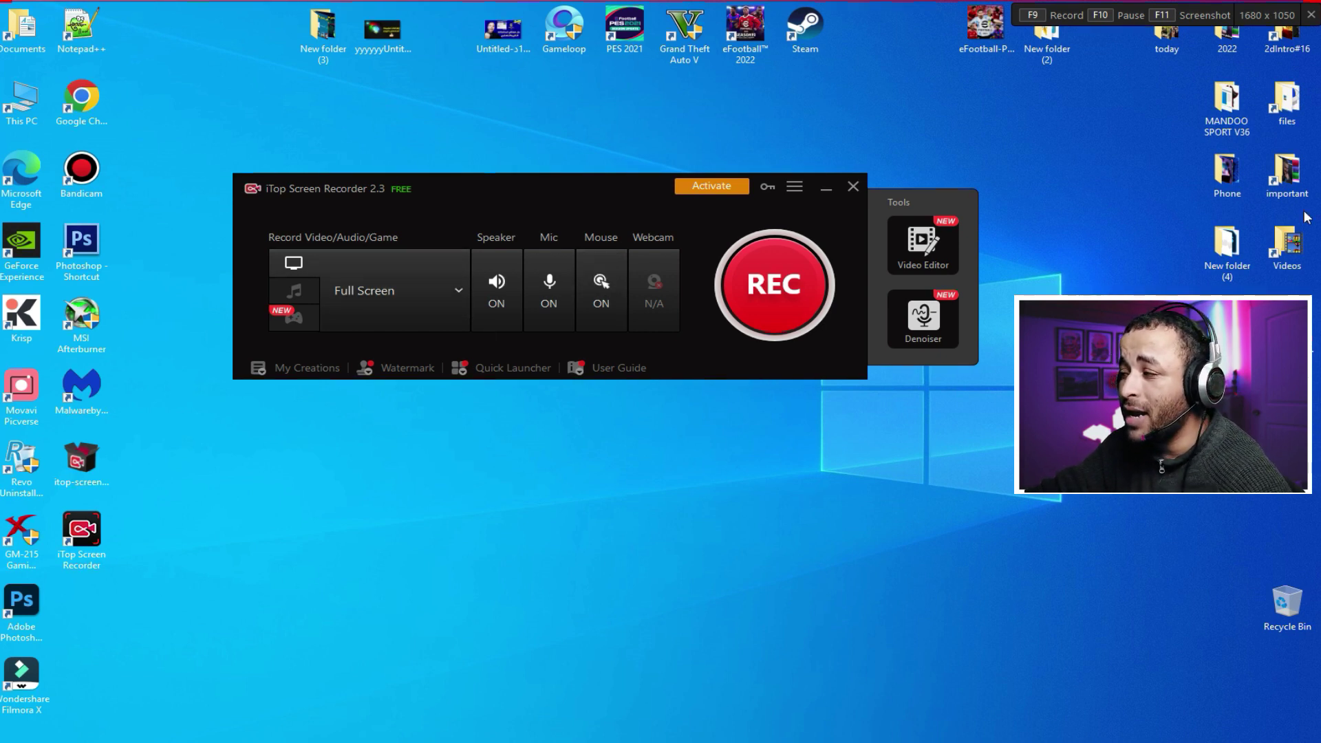
click(599, 302)
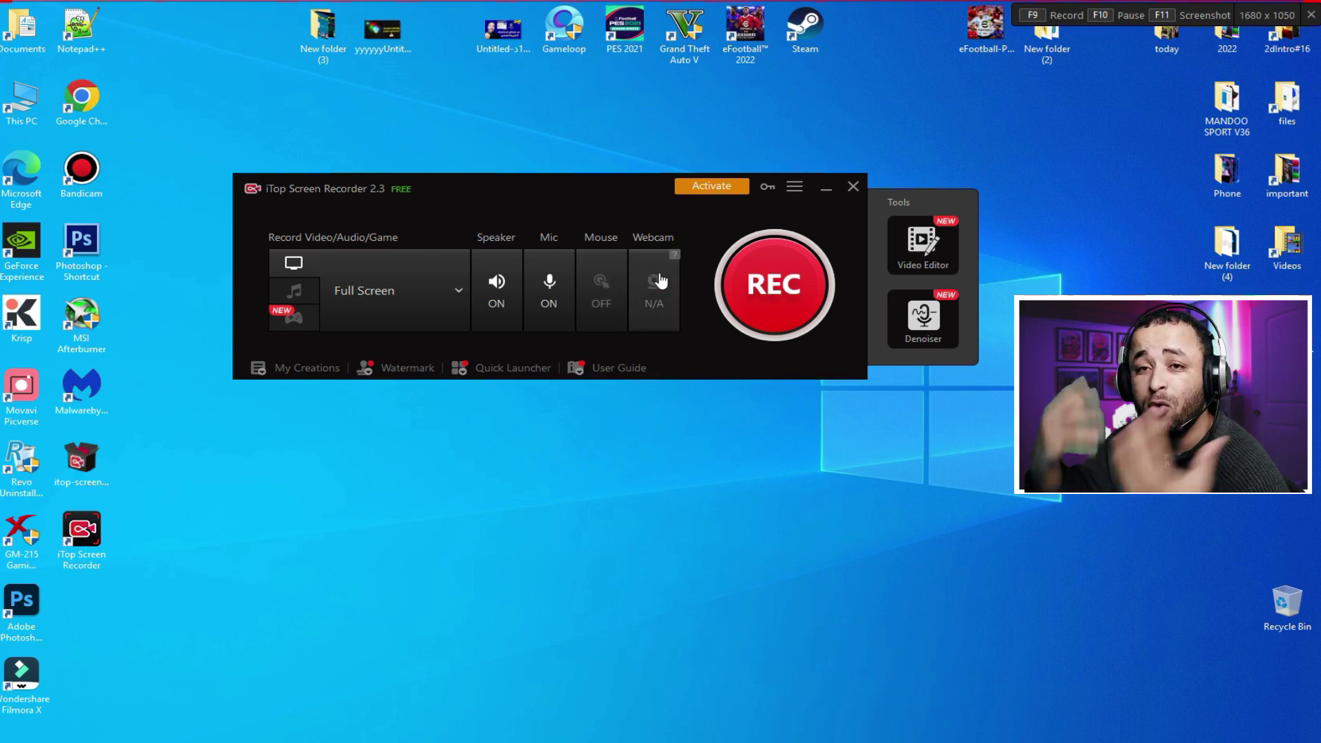
Try to enable webcam recording and dismiss the resulting message
click(684, 331)
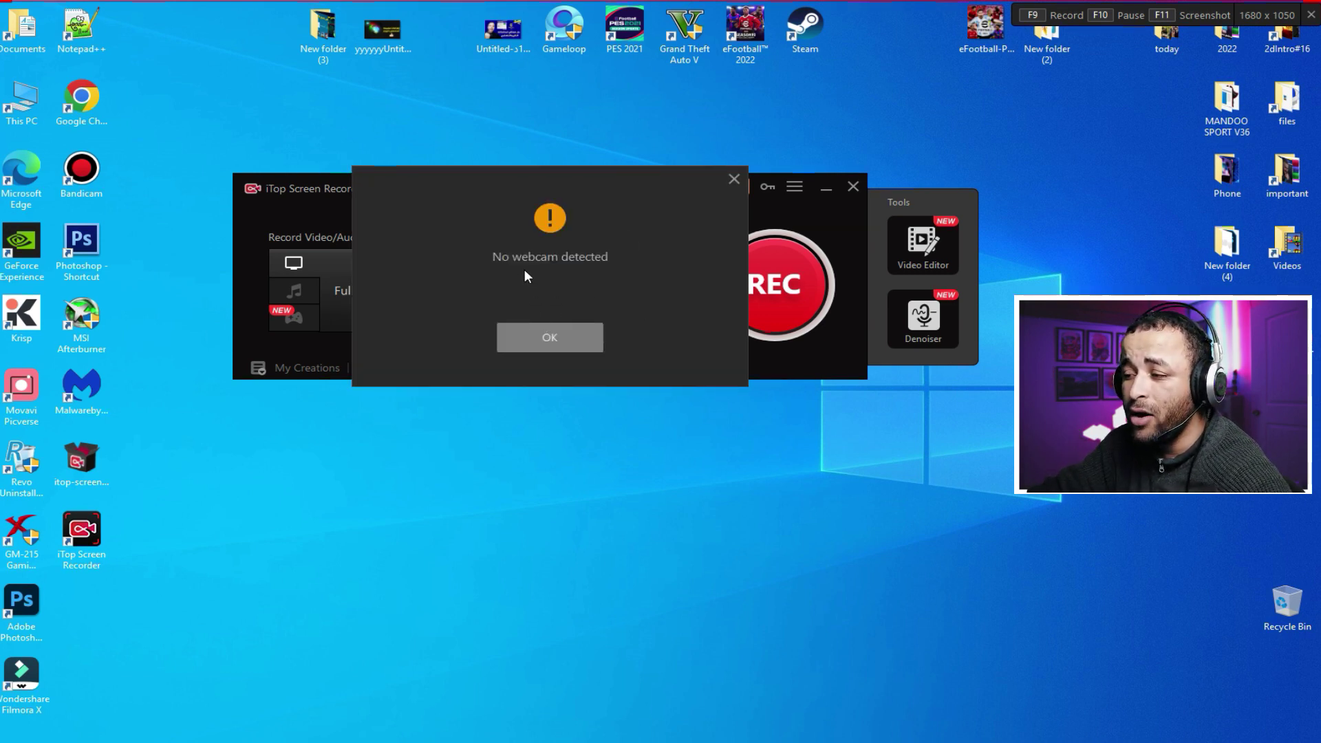
click(733, 179)
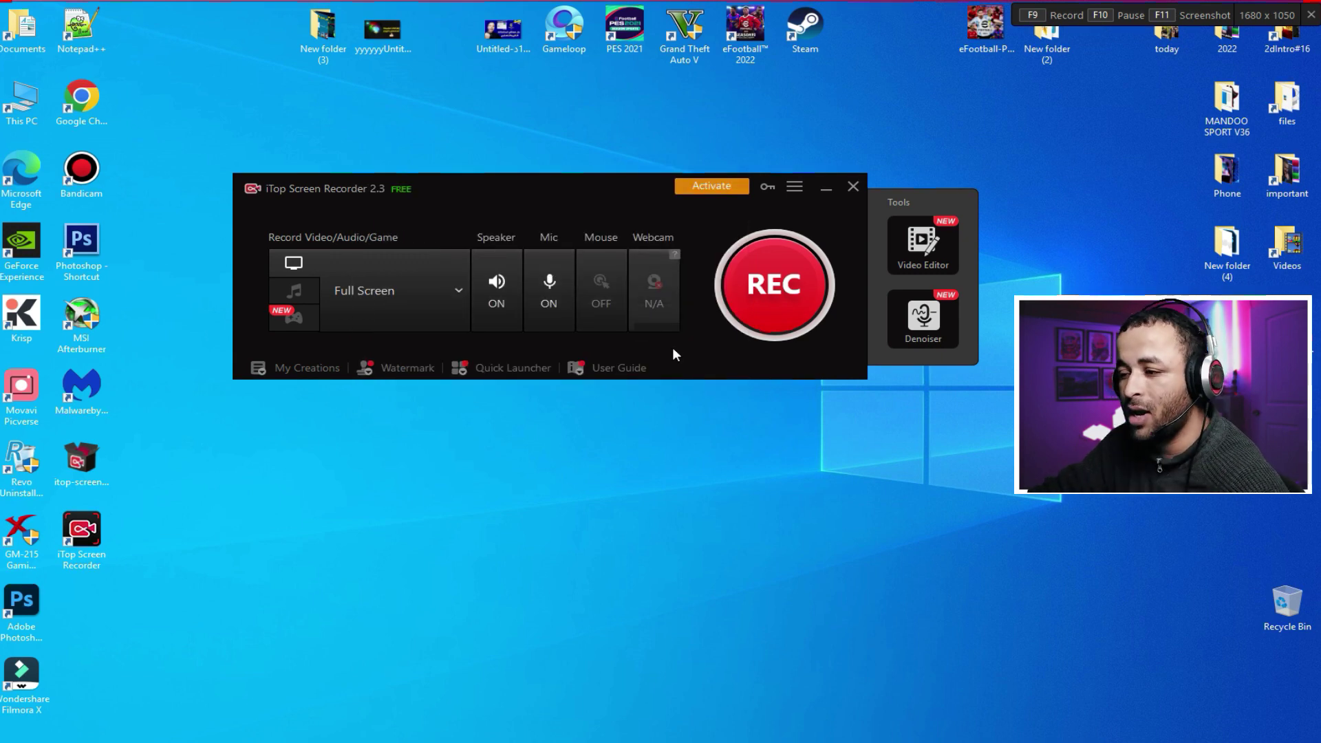
Open the recorder's settings, browse the available interface languages and choose Arabic (العربيه) as the language
click(794, 189)
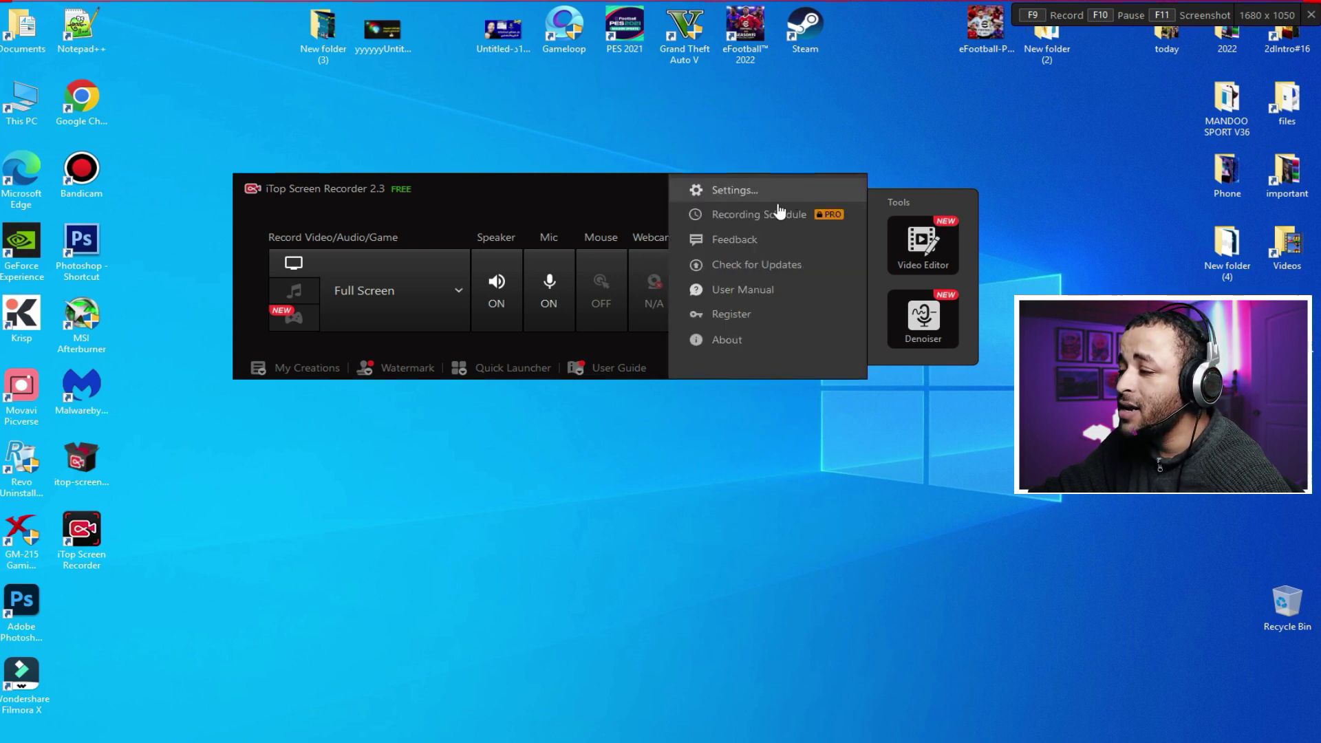
click(739, 194)
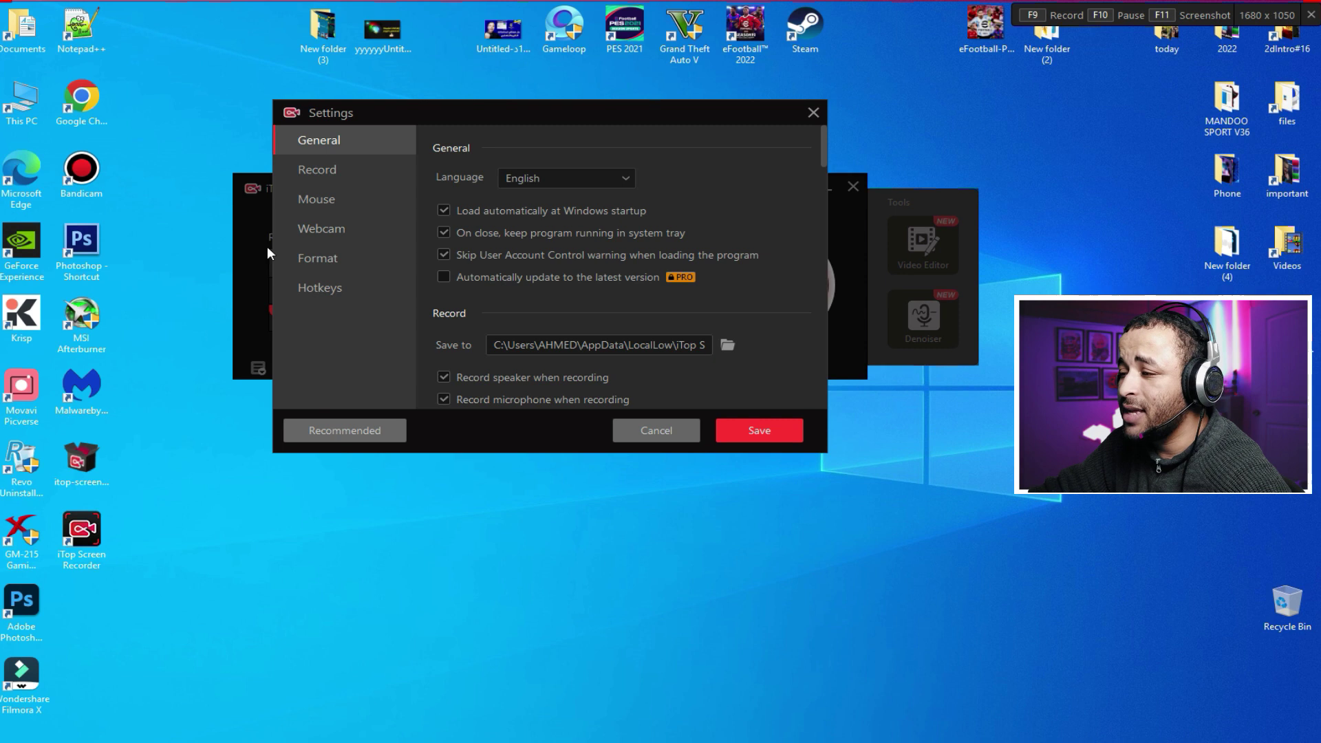
click(560, 172)
scroll(604, 261, down, 5)
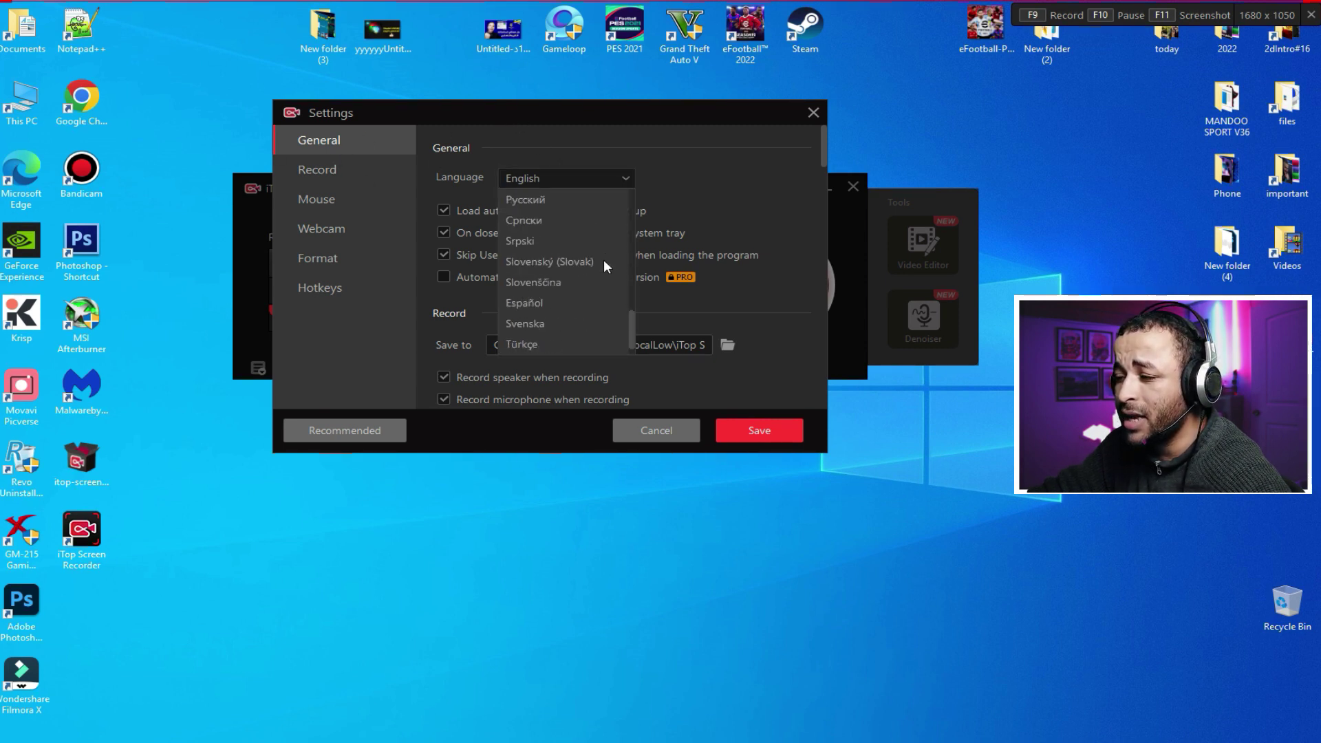
scroll(600, 308, up, 10)
click(537, 199)
click(551, 181)
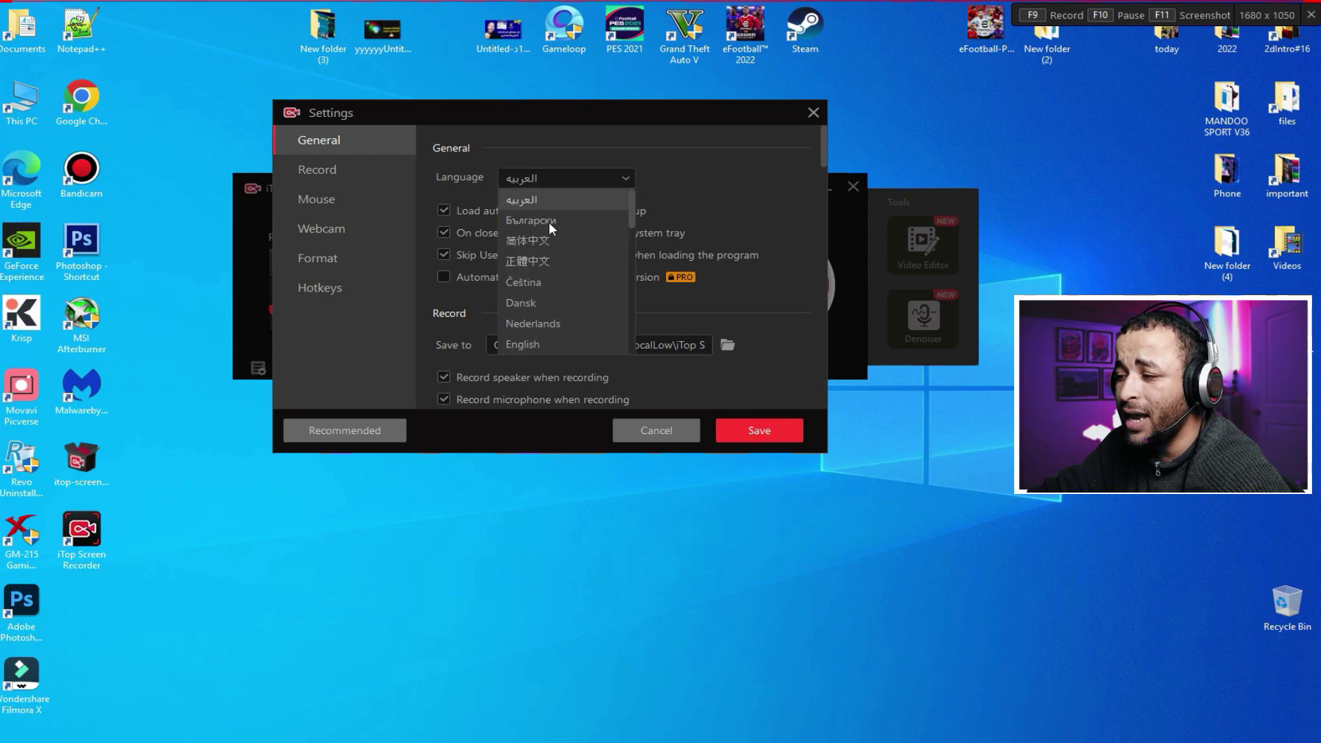
Set the Desktop as the folder where recordings are saved
scroll(547, 222, down, 3)
scroll(711, 203, down, 3)
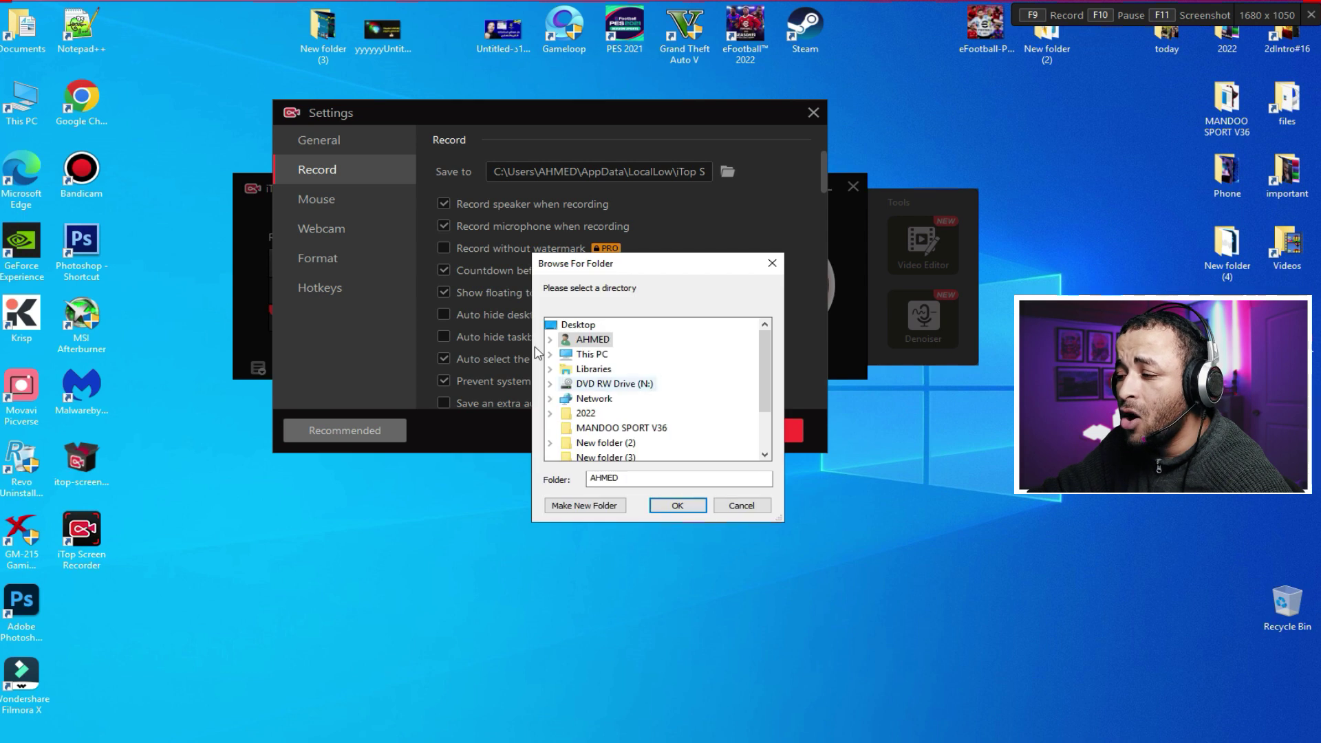
click(581, 326)
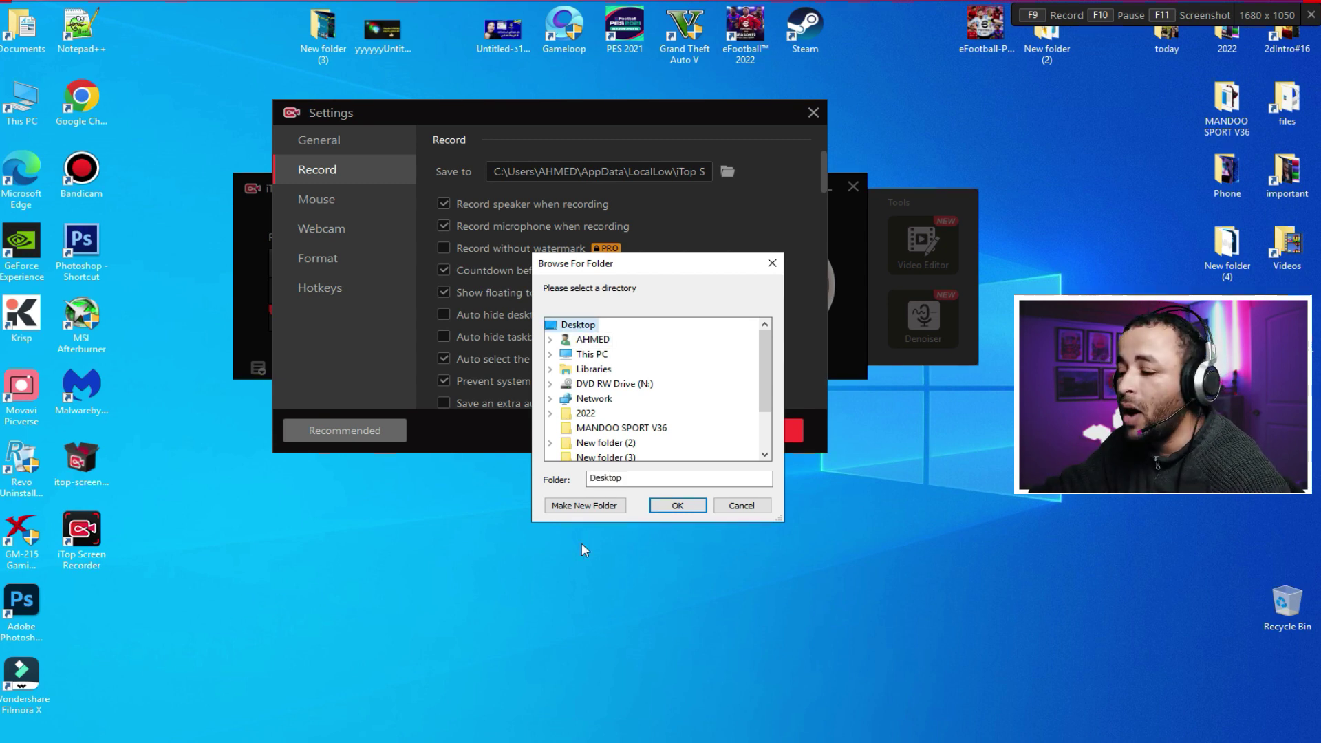
click(676, 505)
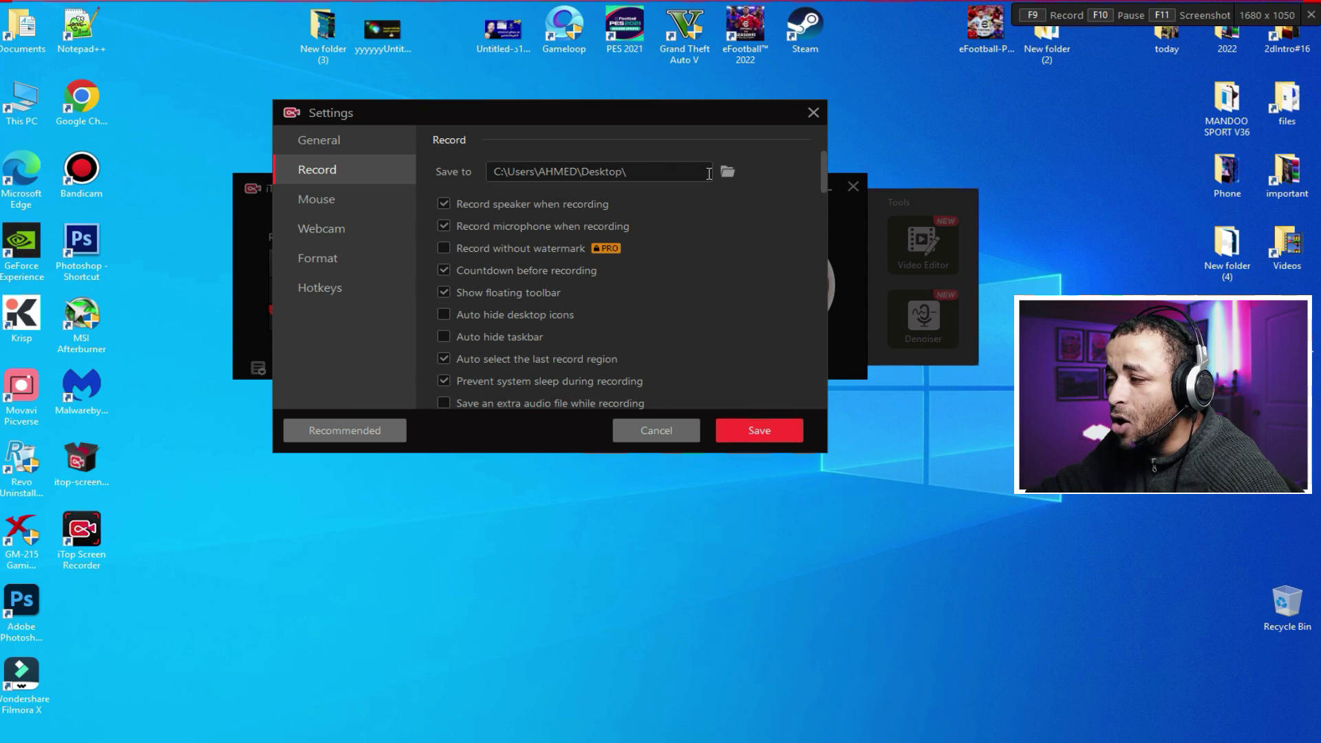
Review the Record options down to hardware acceleration, along with the Mouse and Webcam settings
scroll(634, 324, down, 1)
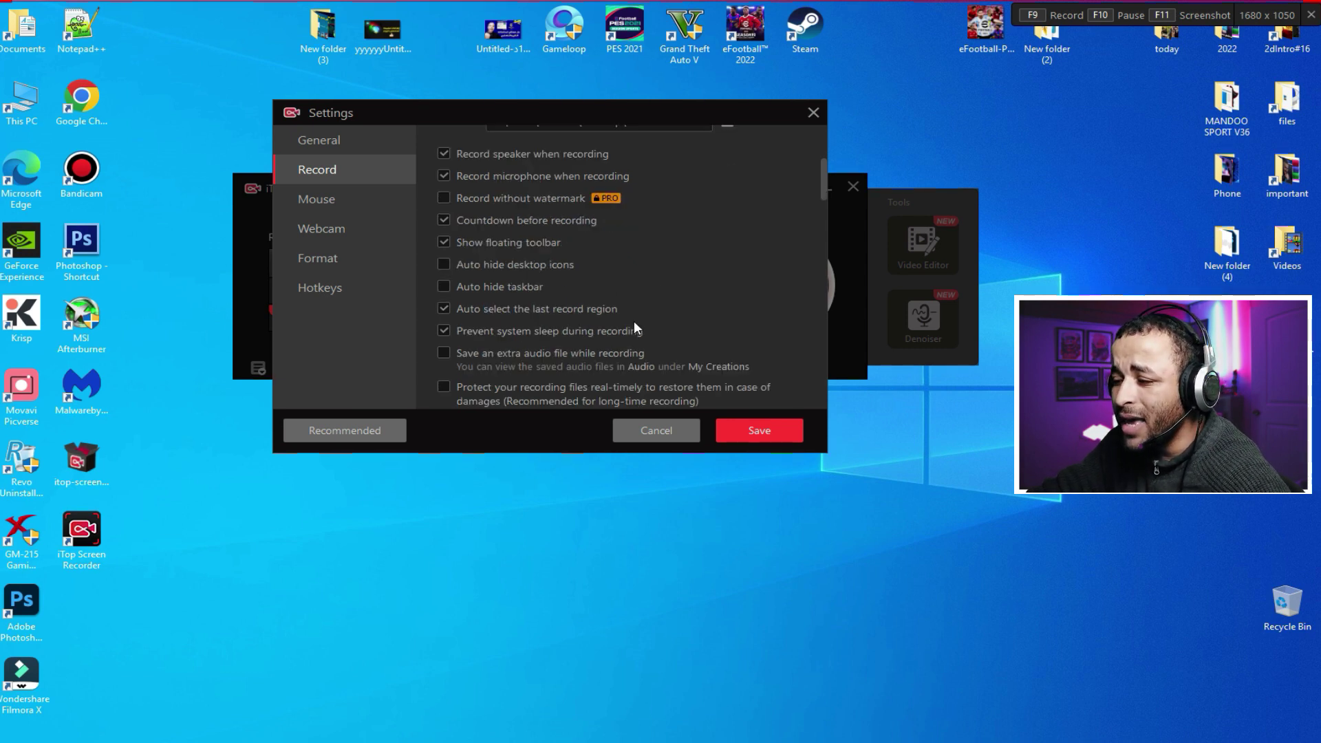
scroll(619, 365, down, 1)
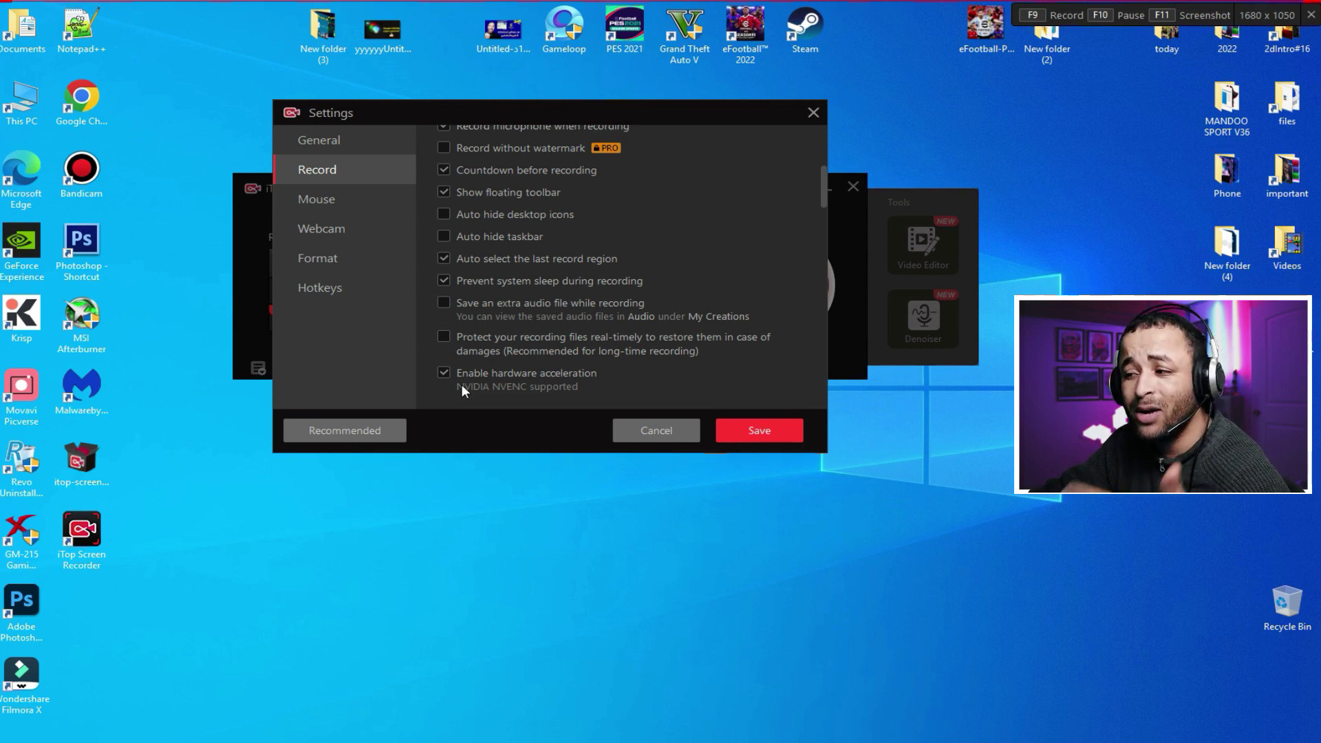
scroll(551, 356, up, 3)
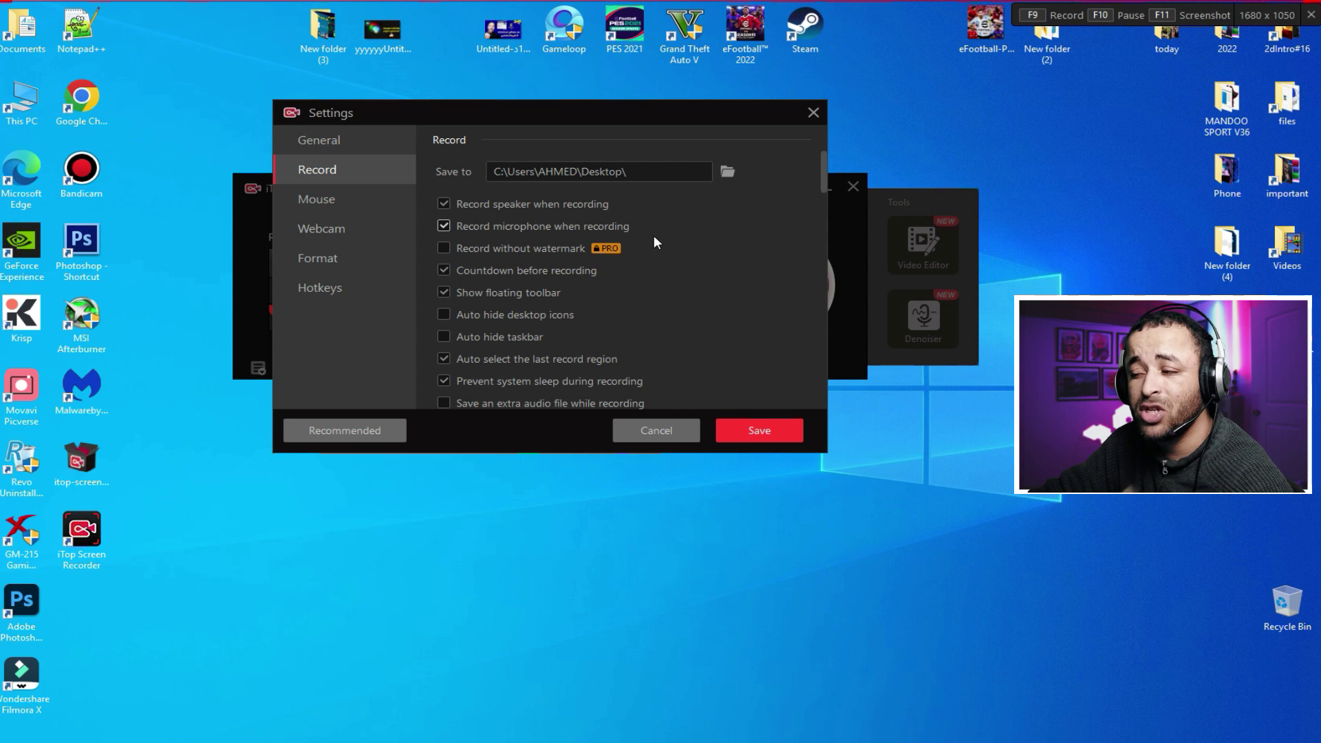
click(314, 198)
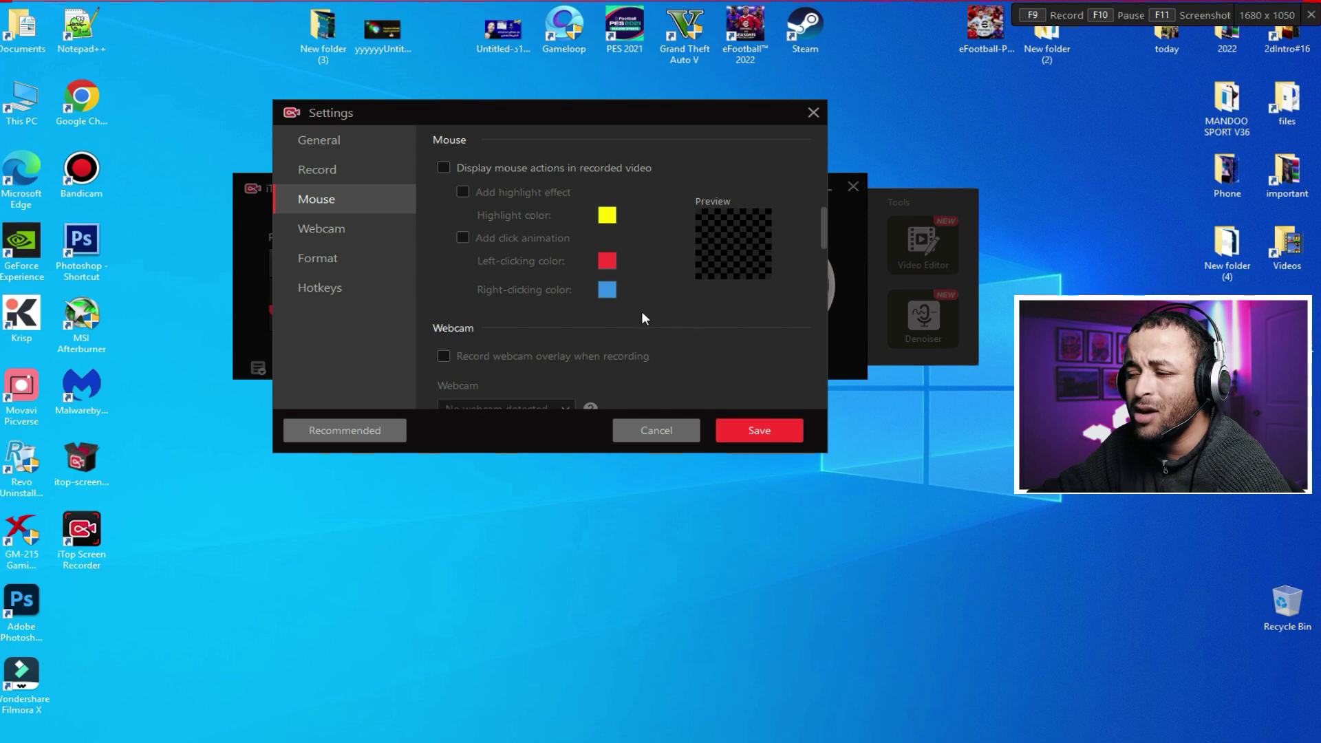
click(333, 231)
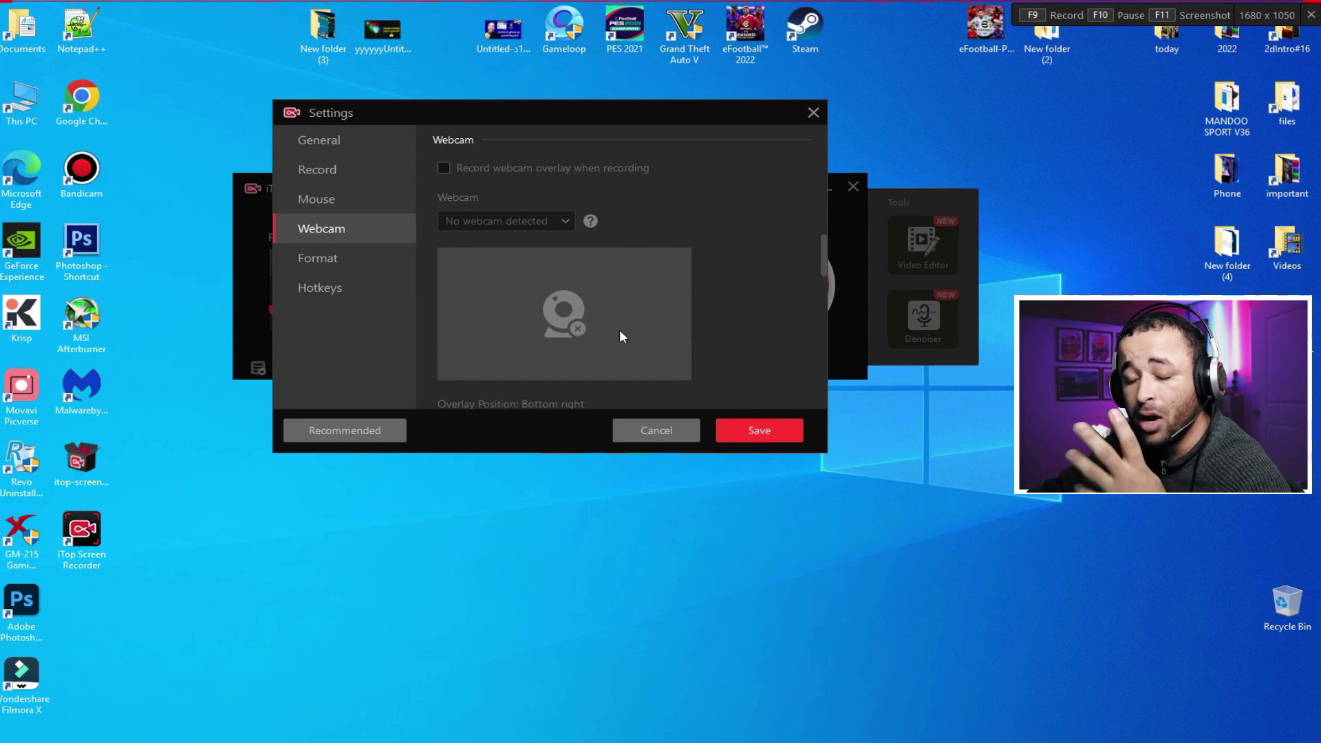
In the Format settings, try the 4096x2160 (4K) video size, and set the size to 1920x1080 (FHD)
click(320, 260)
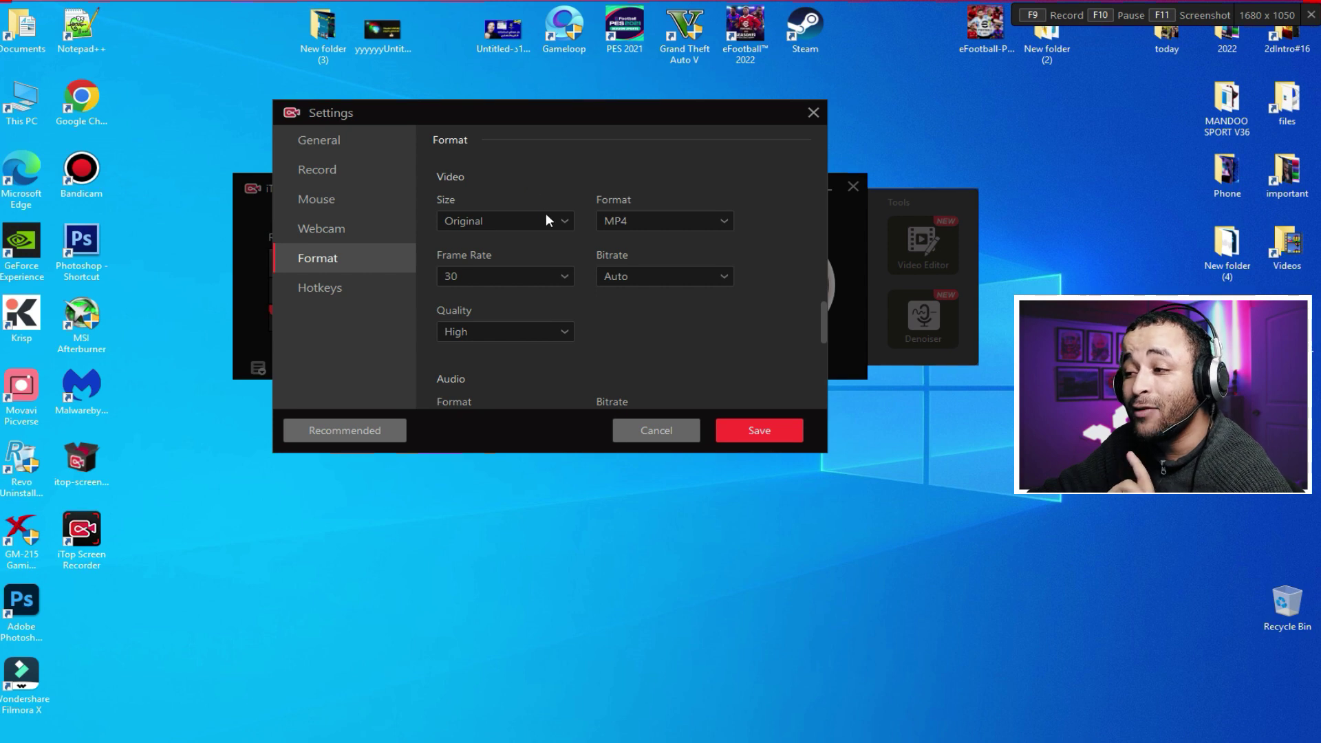
click(474, 221)
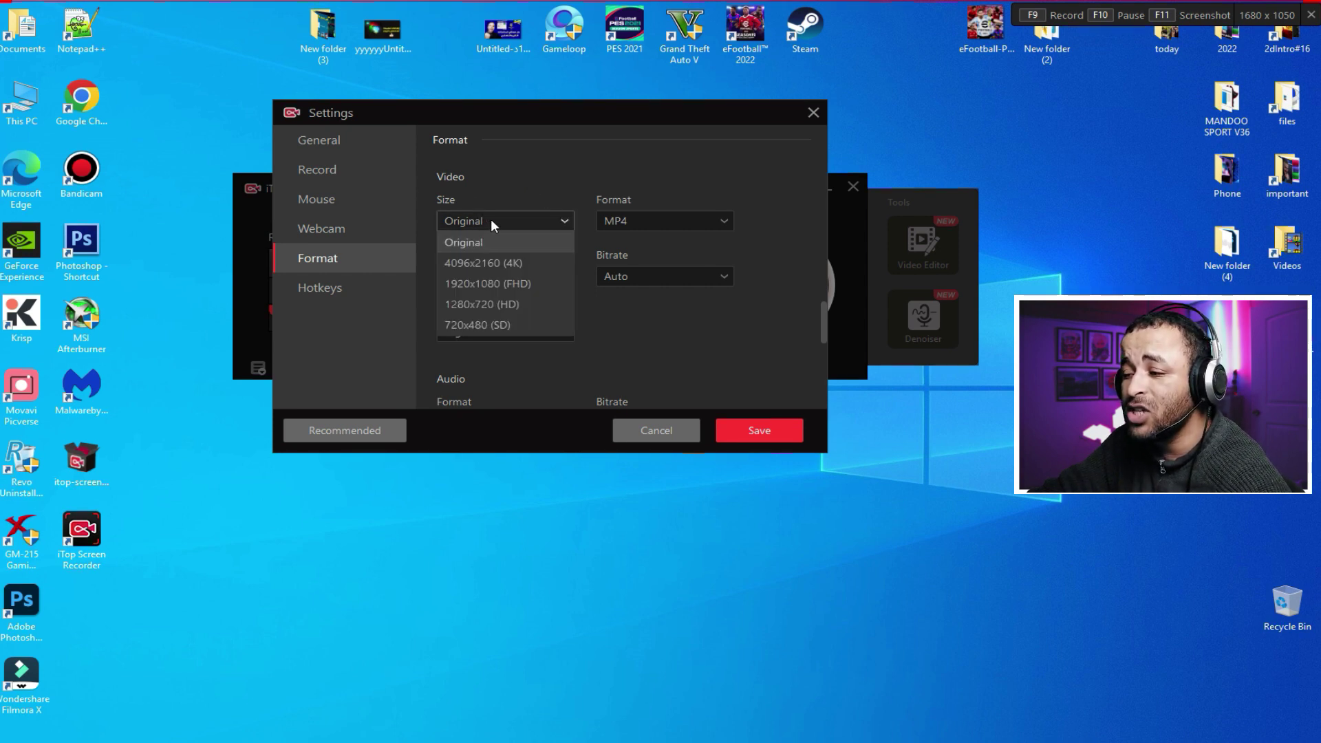
click(510, 263)
click(527, 221)
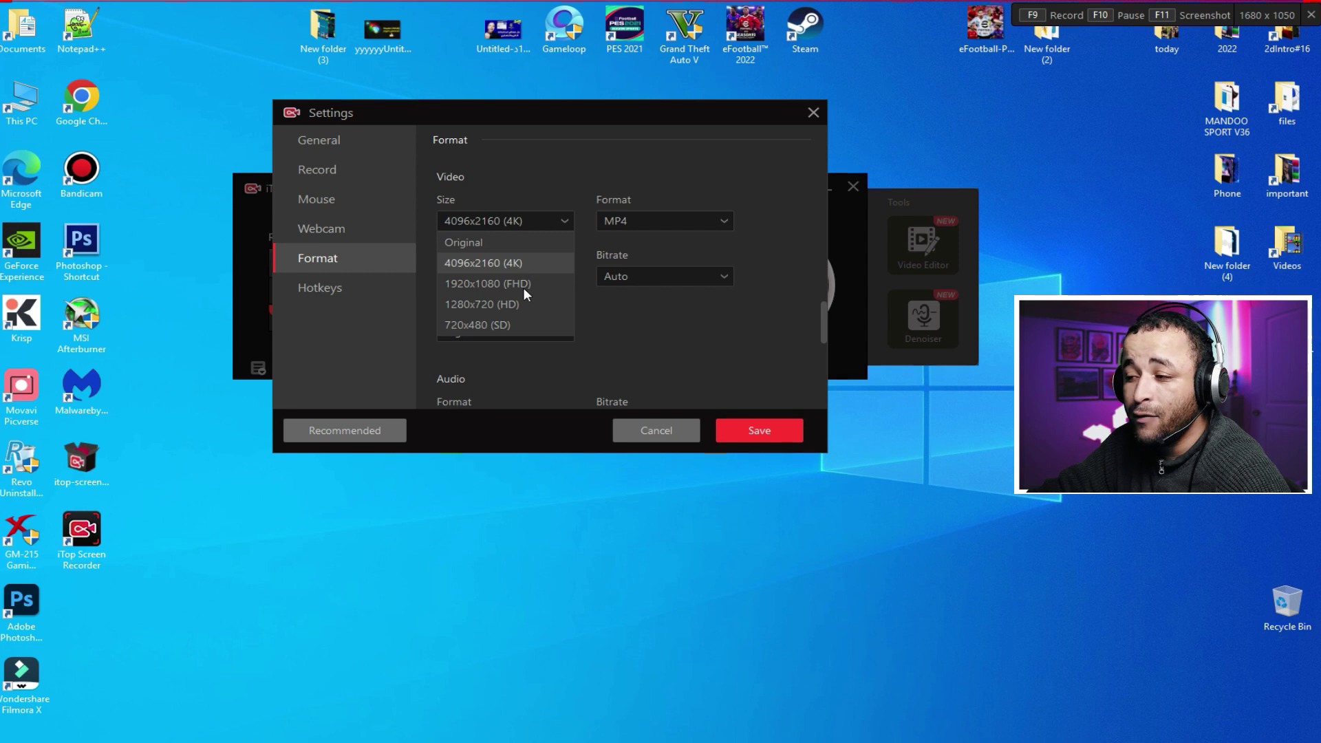
click(523, 287)
click(515, 222)
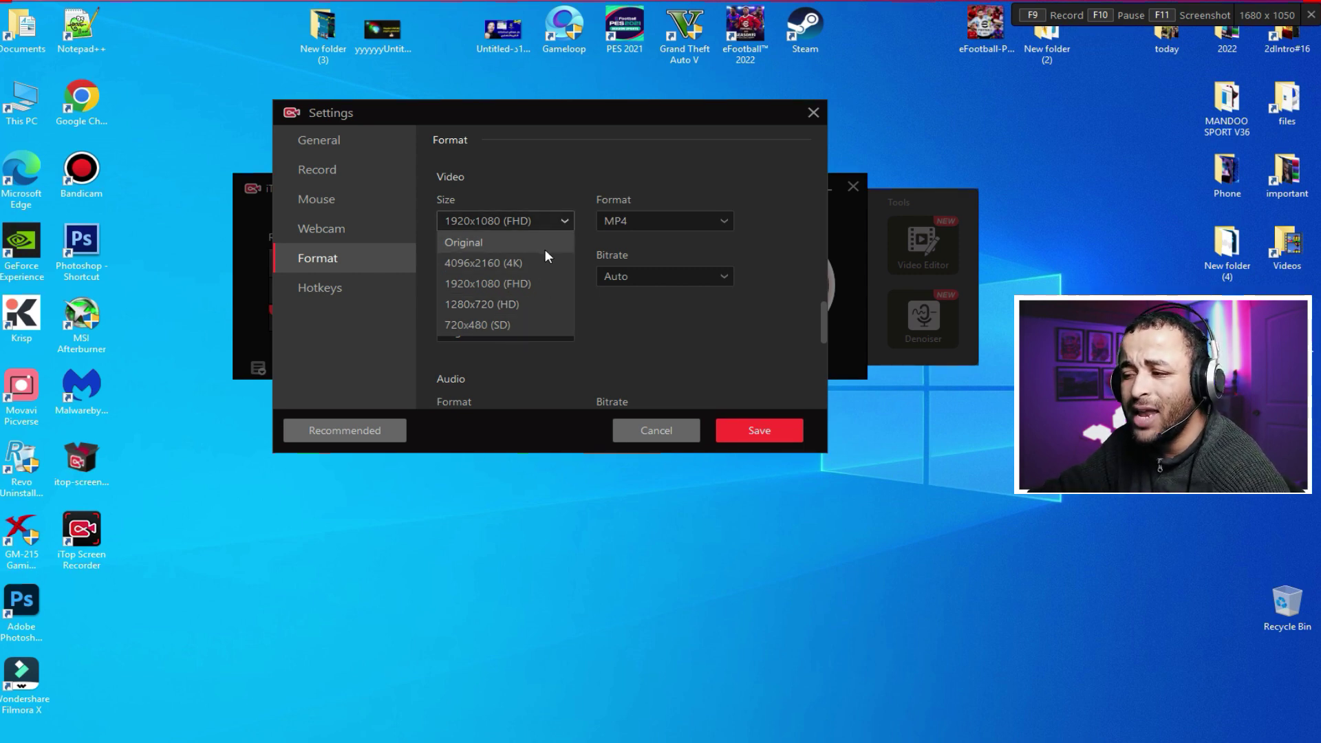
click(532, 282)
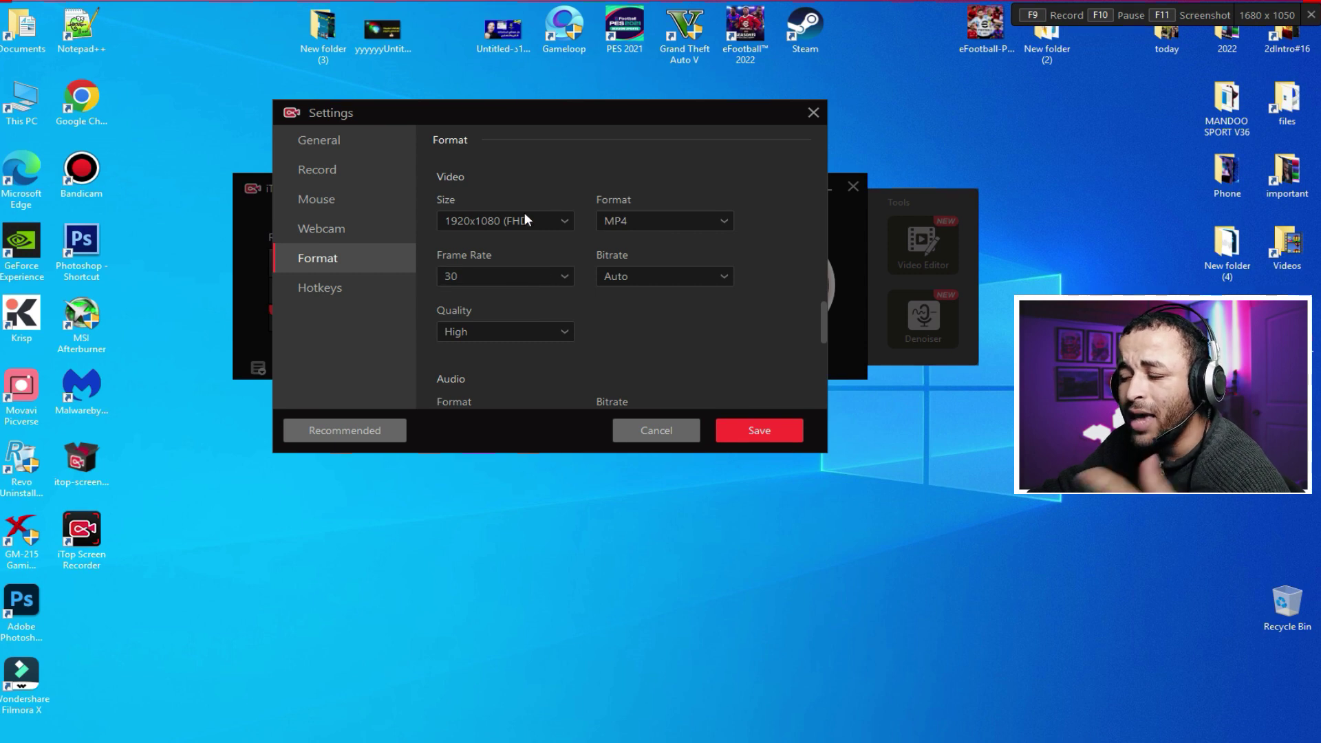
Choose MP4 as the video format and check the alternative video formats
click(632, 221)
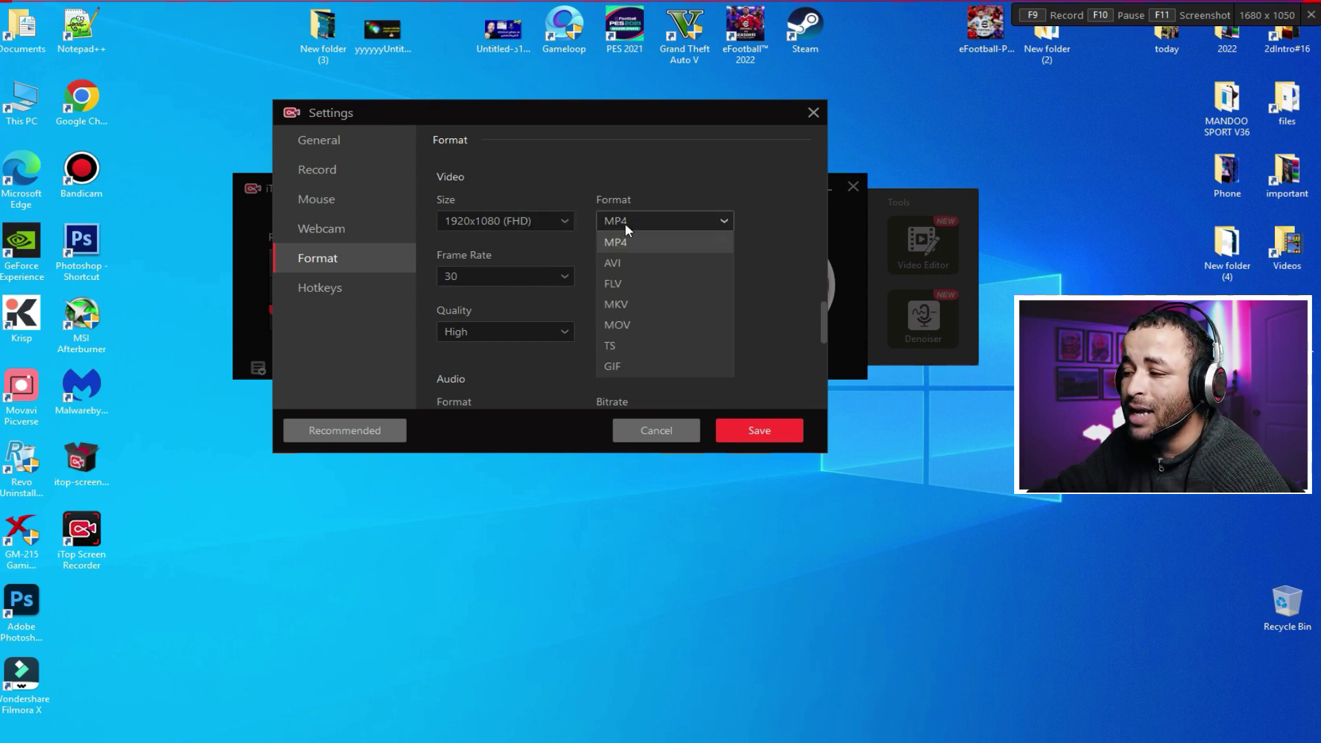
click(625, 242)
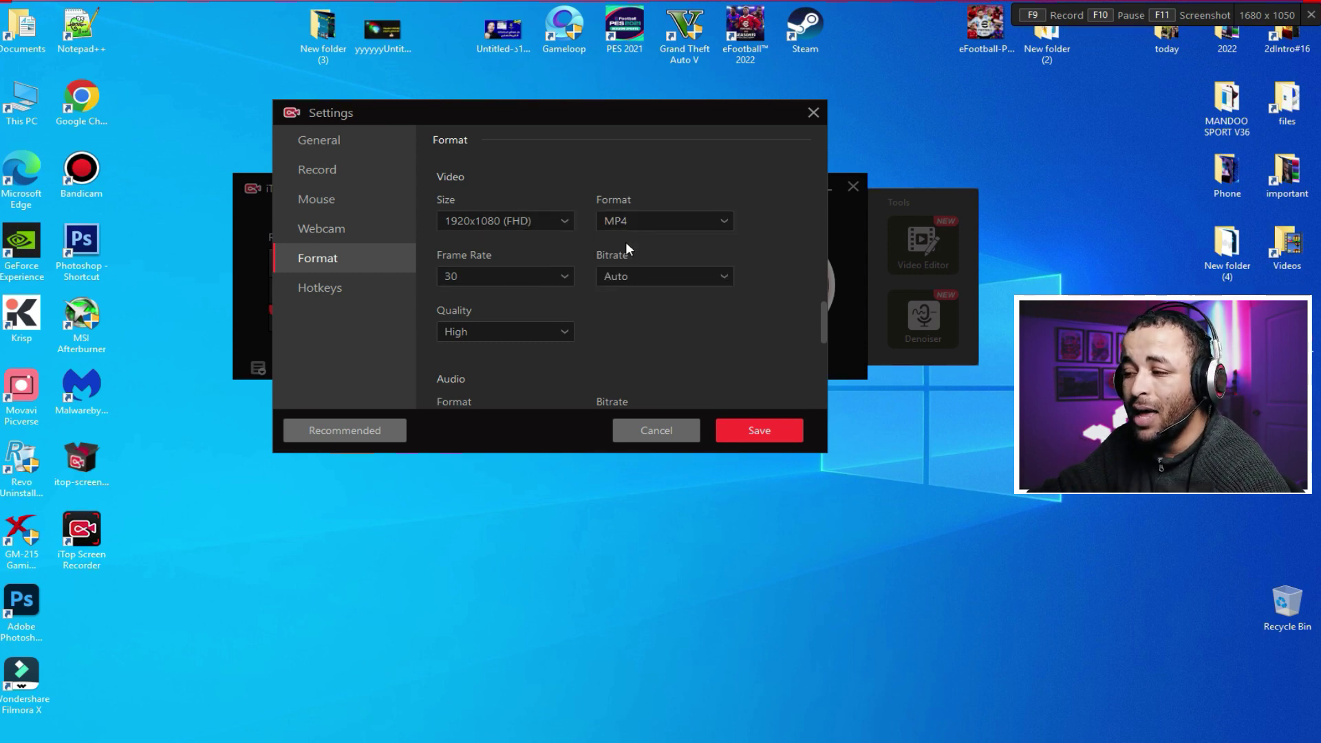
click(688, 220)
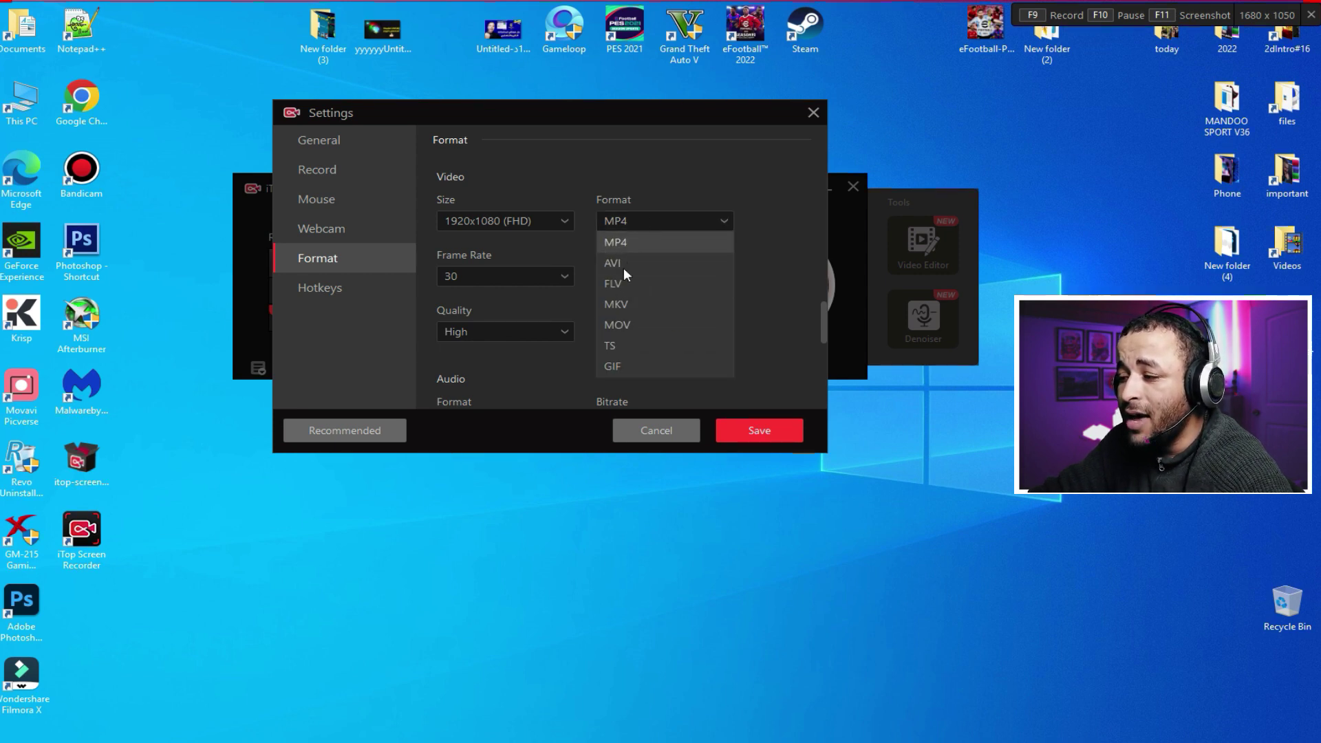
click(639, 221)
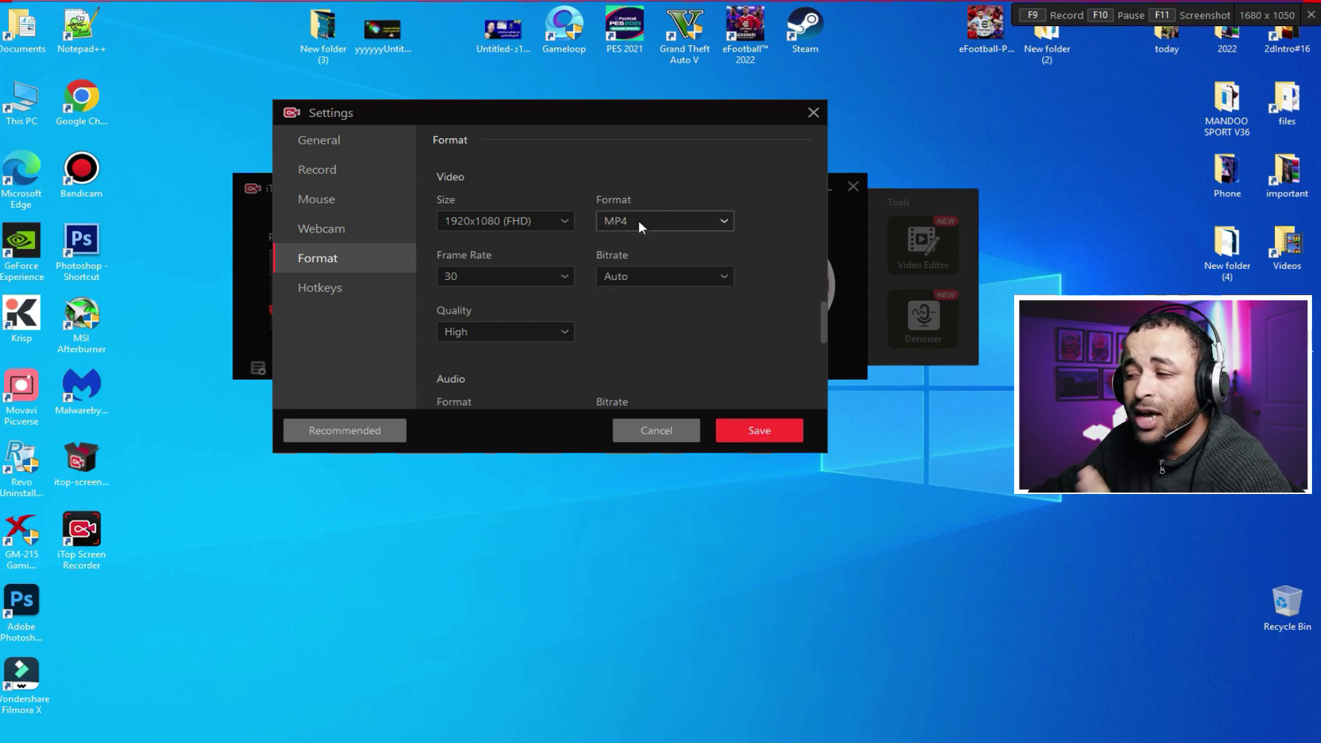
Choose a video frame rate of 30 and check the other frame rate options
click(539, 275)
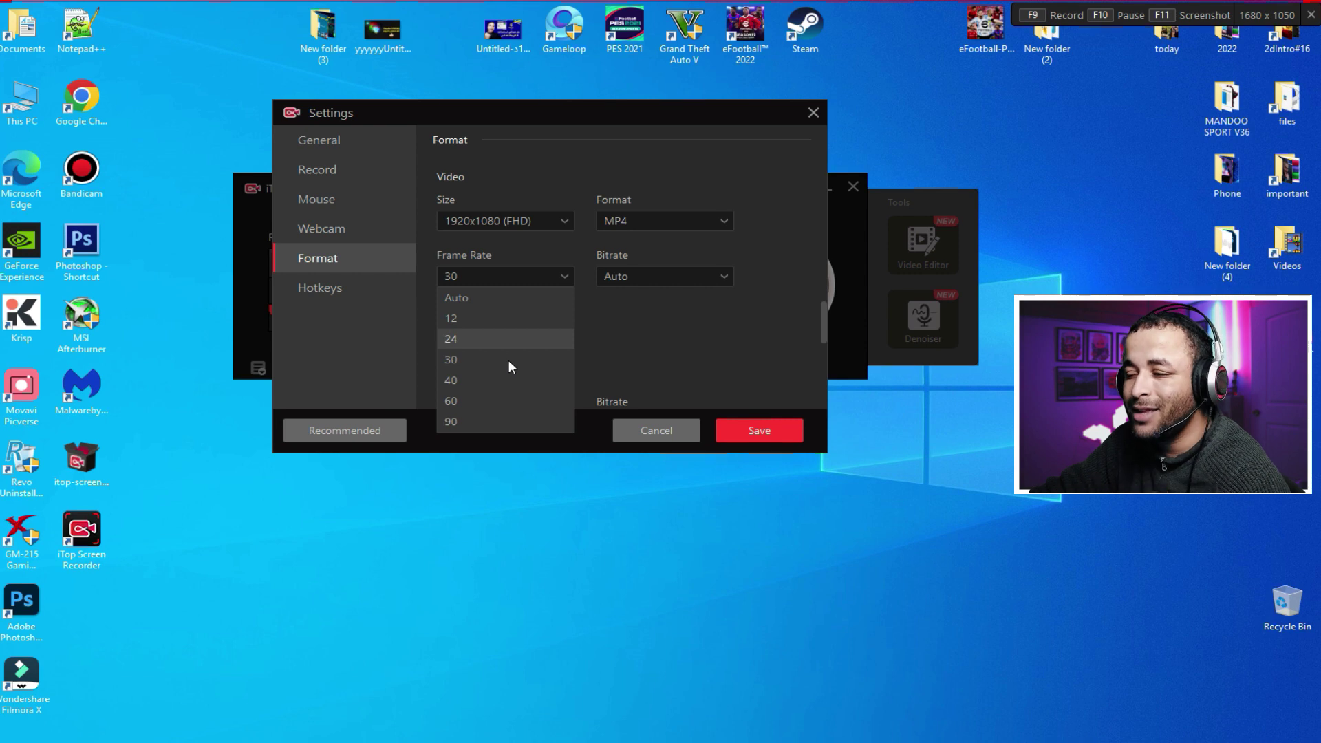
click(509, 361)
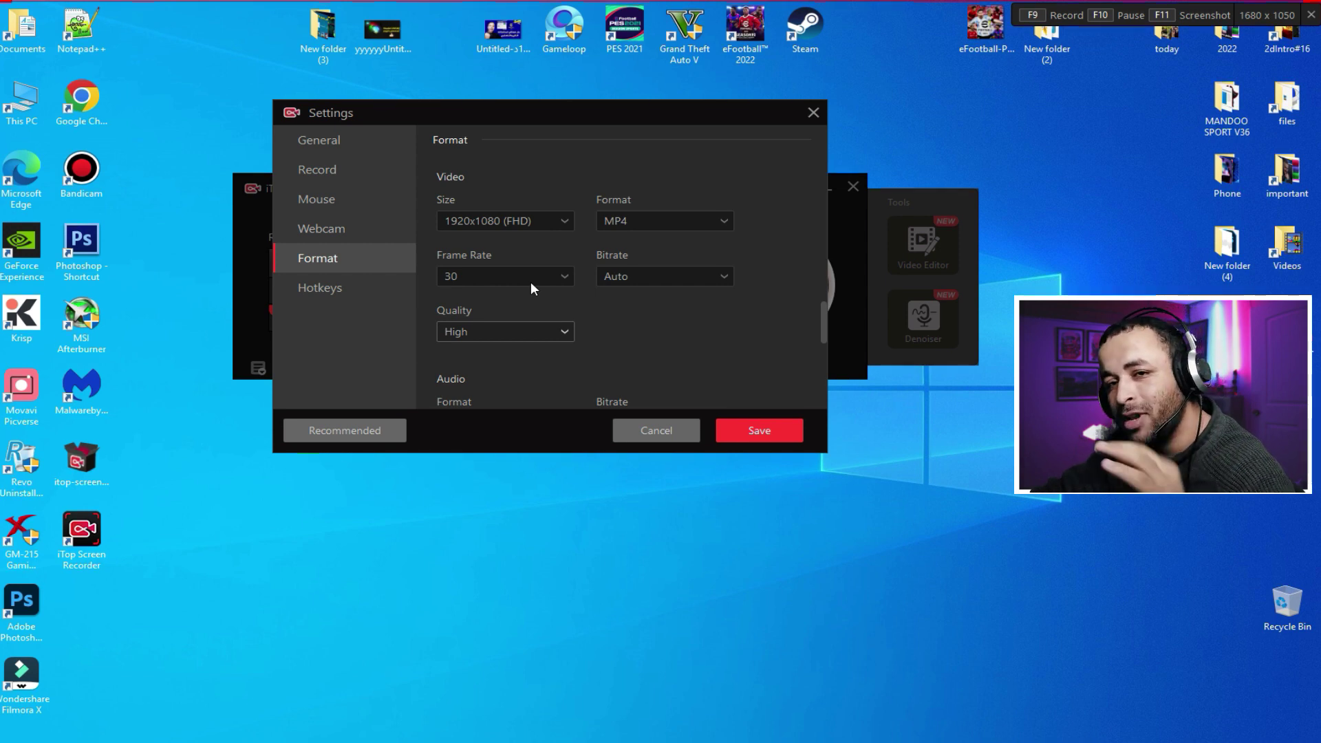
click(530, 282)
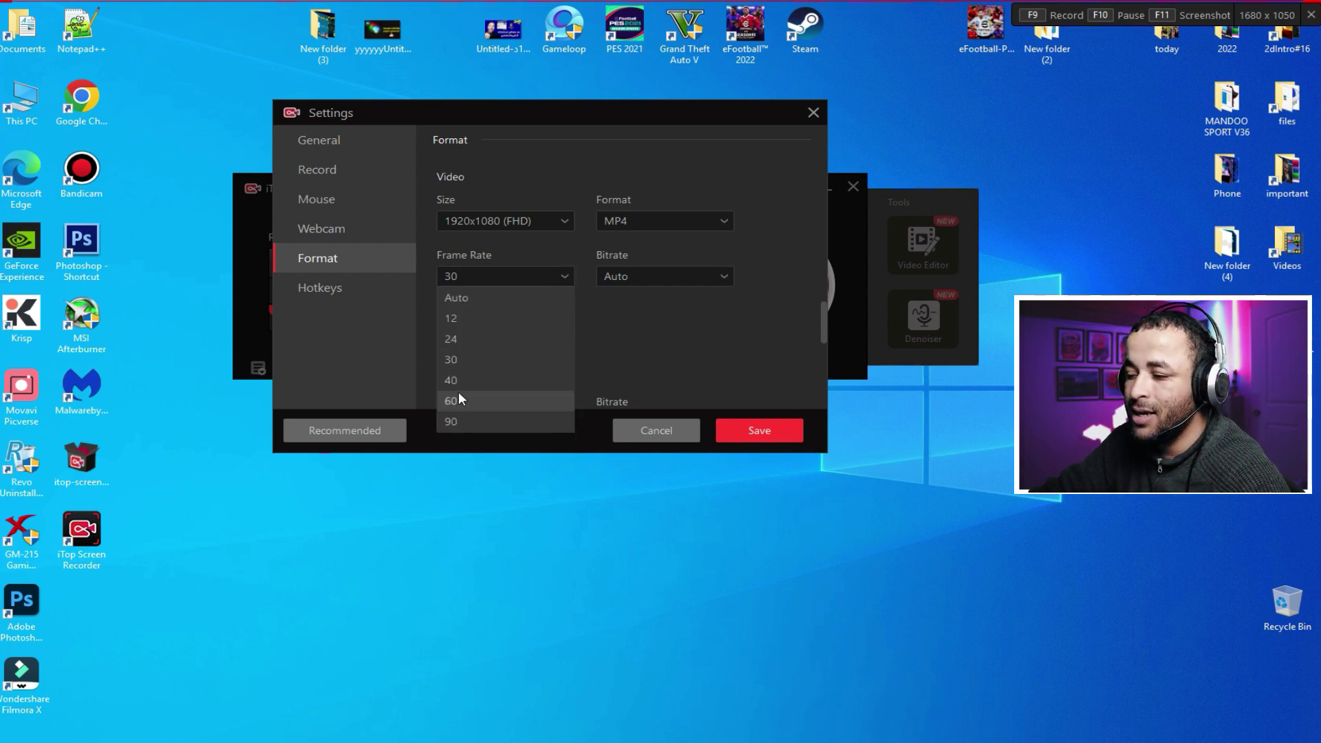
click(542, 278)
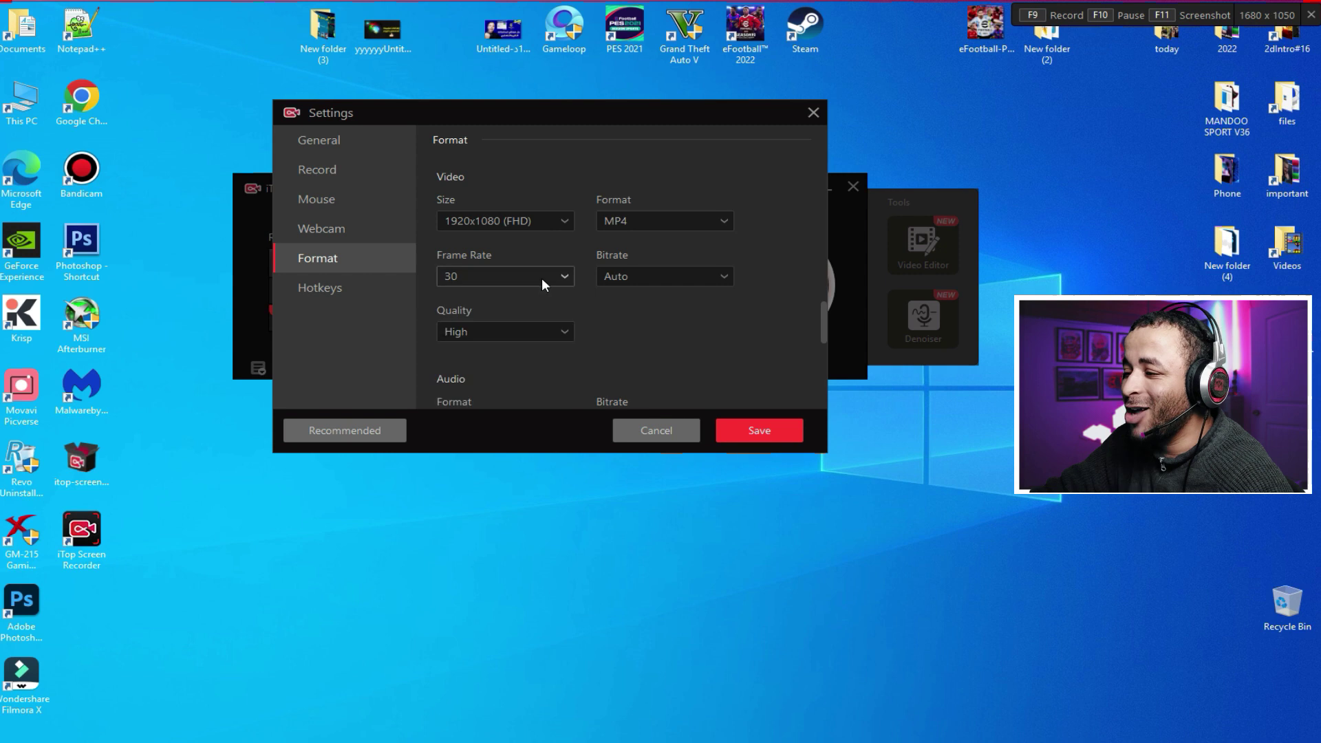
Check the selectable bitrates for the video recording
click(632, 275)
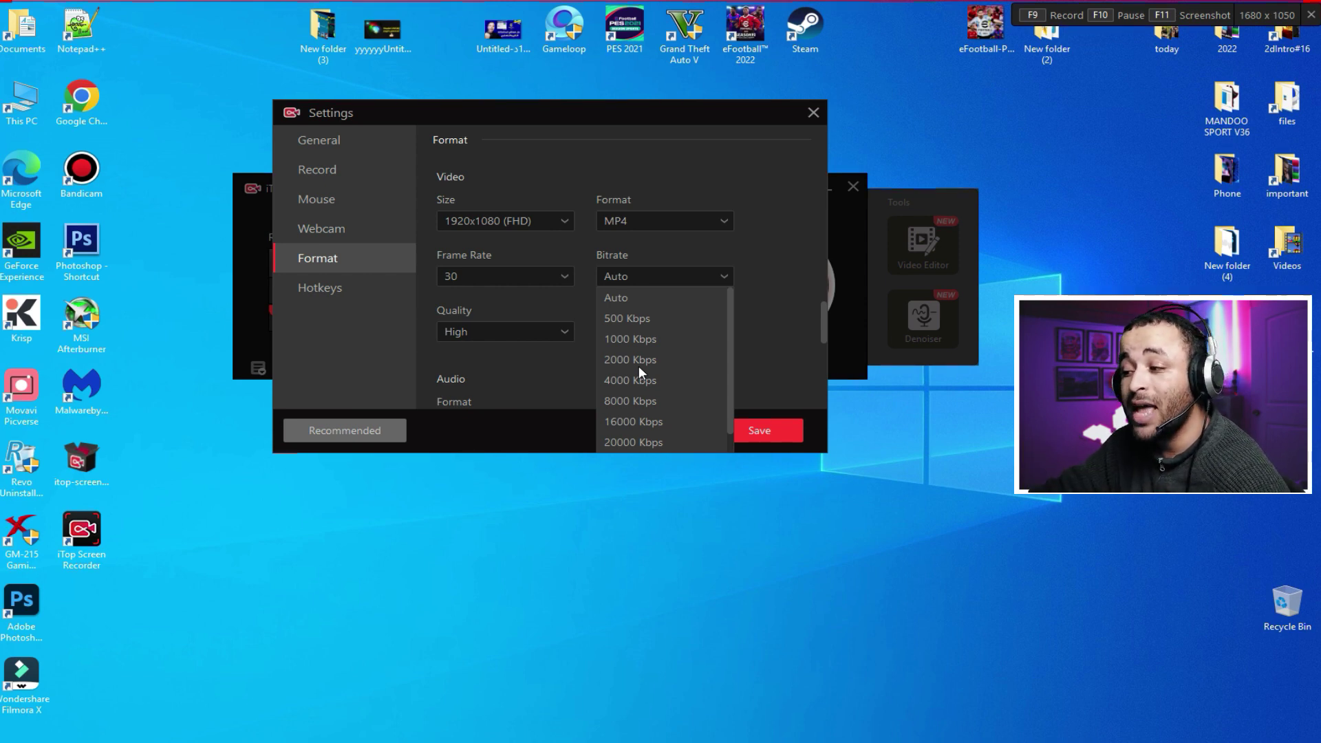
click(669, 281)
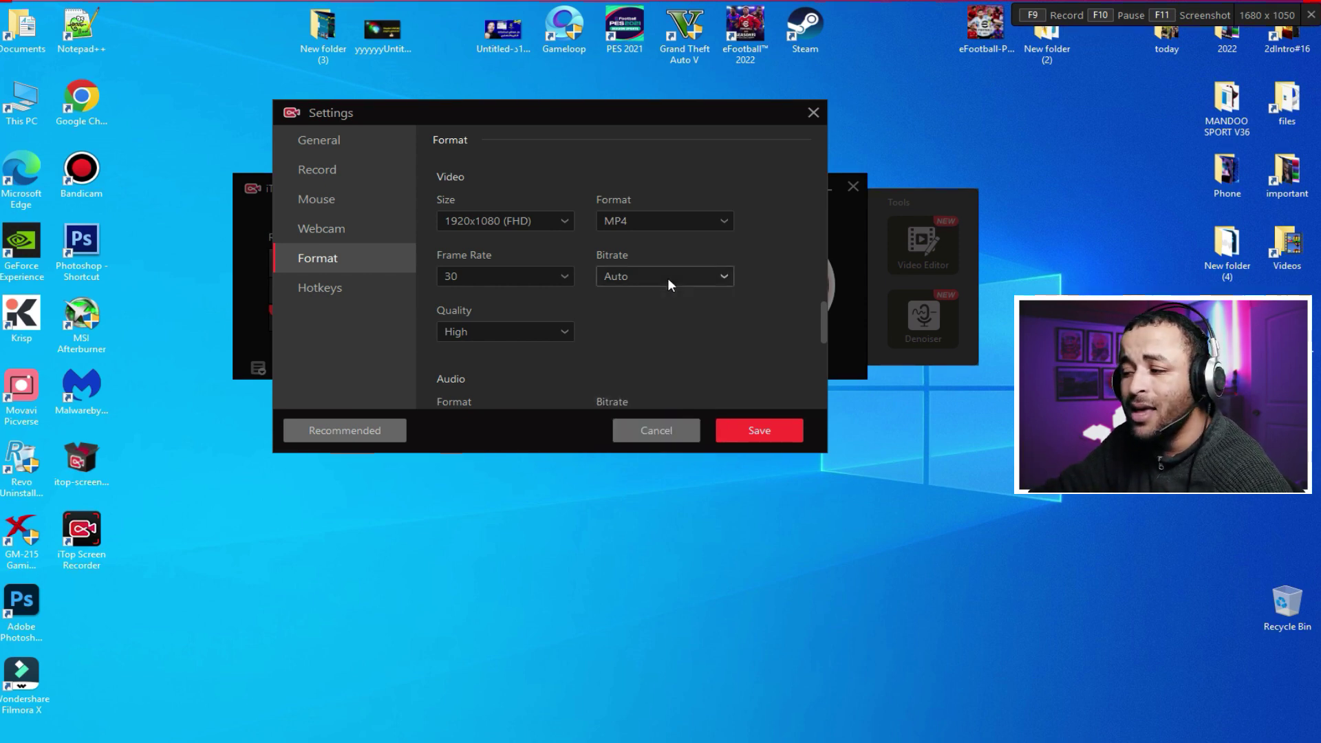
click(666, 278)
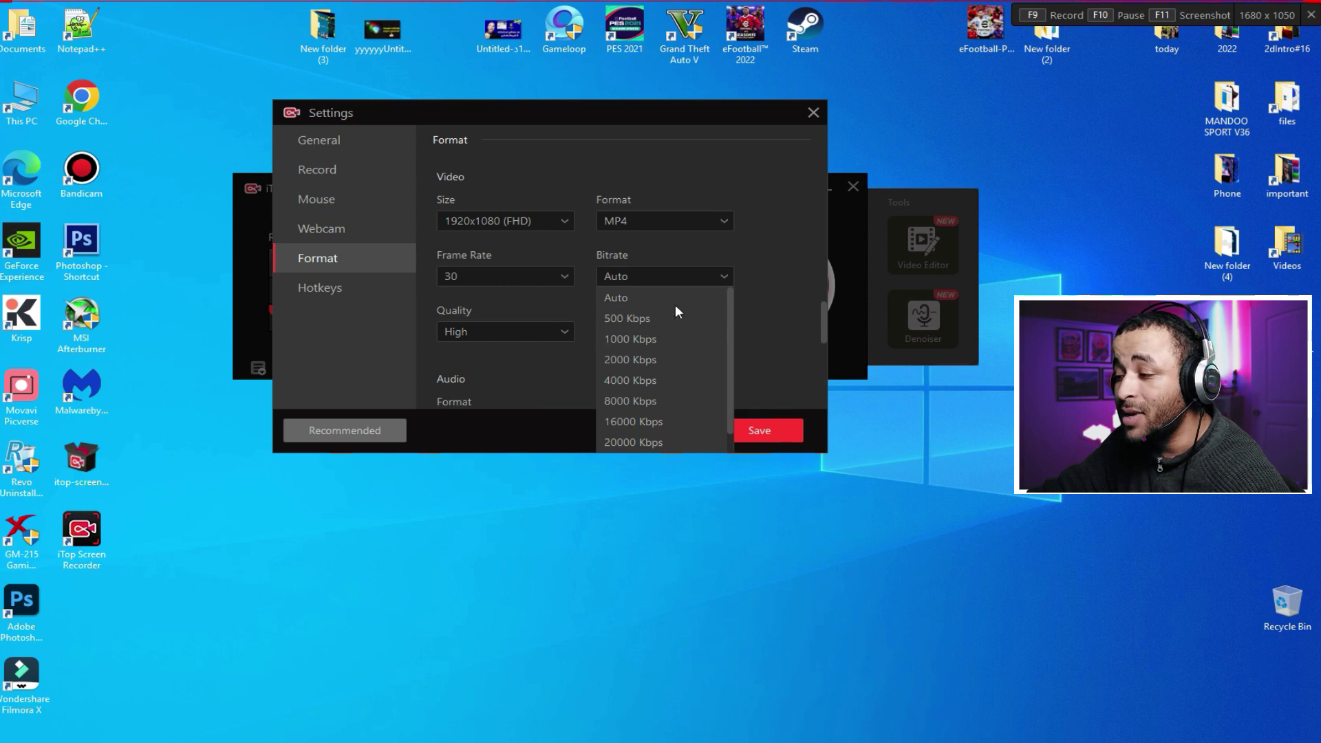
click(650, 279)
Choose High as the video quality
click(533, 337)
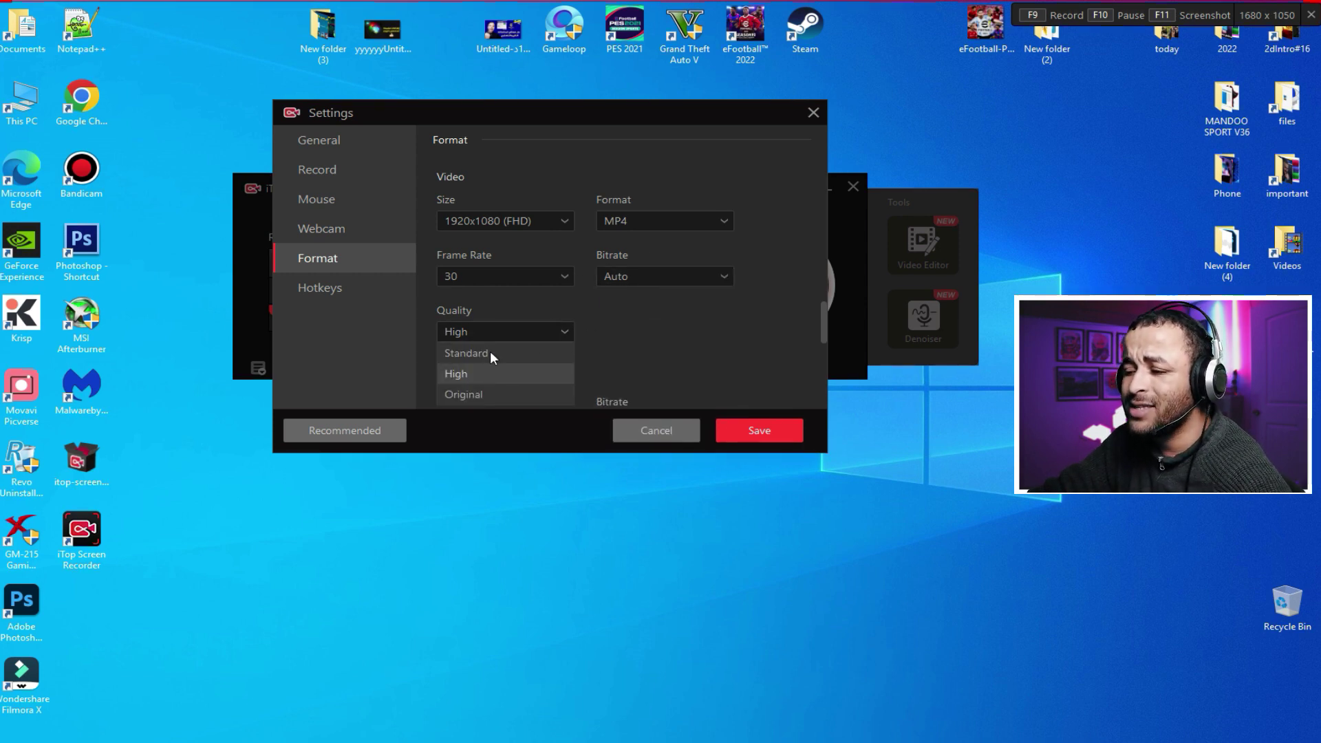
click(480, 377)
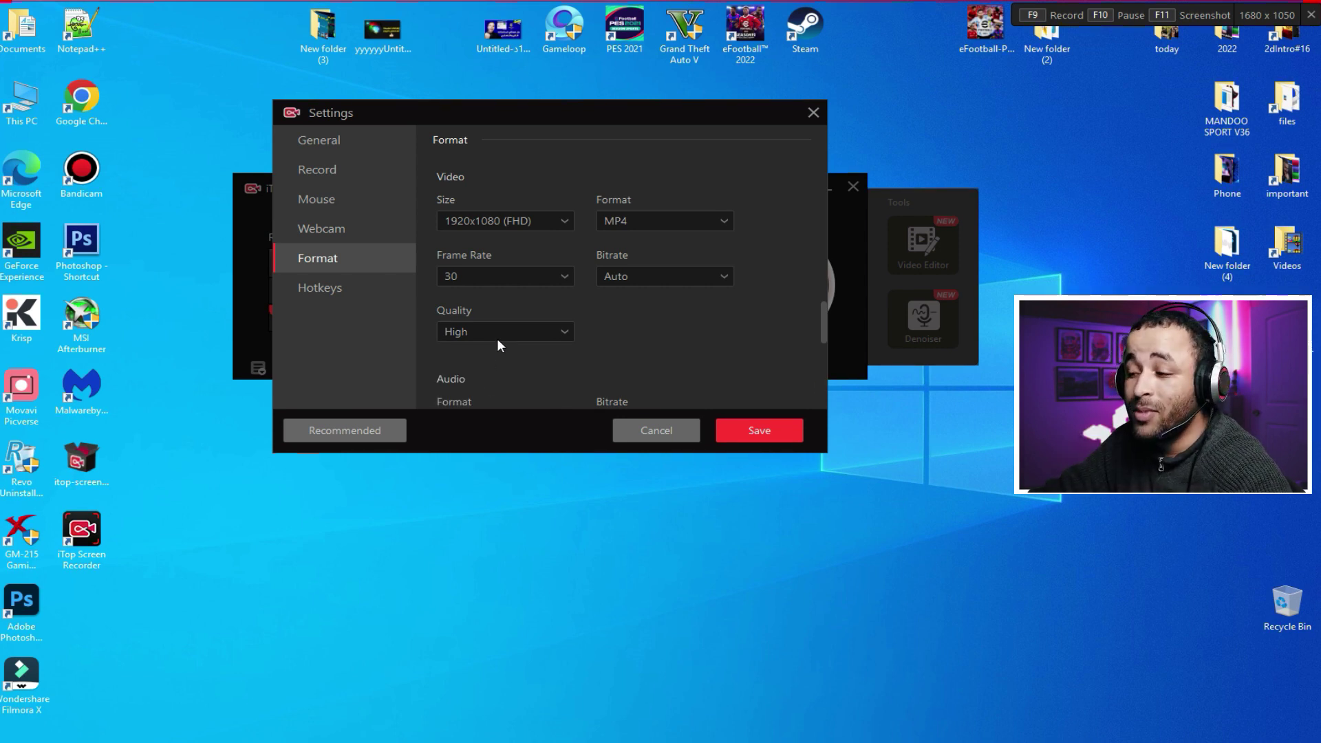
click(497, 339)
click(474, 377)
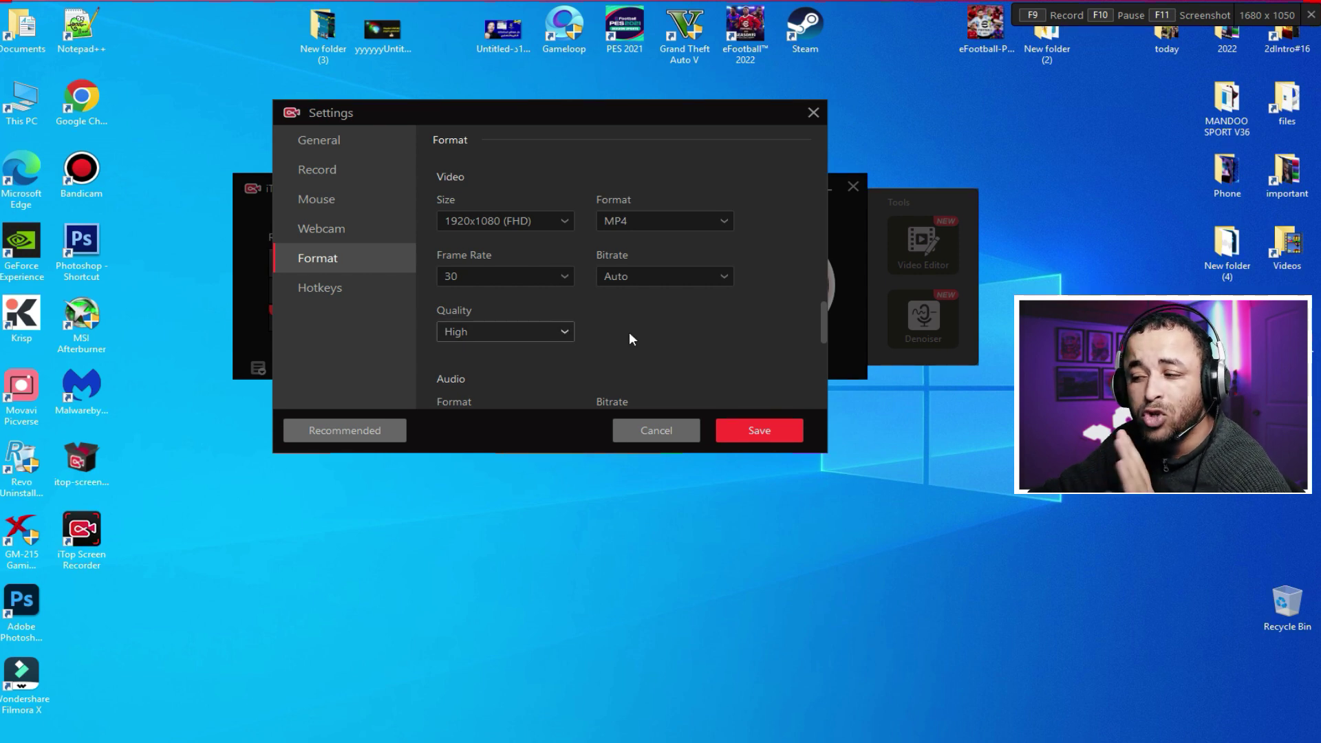
Set the audio format to MP3 and check the available audio bitrates
scroll(629, 331, down, 3)
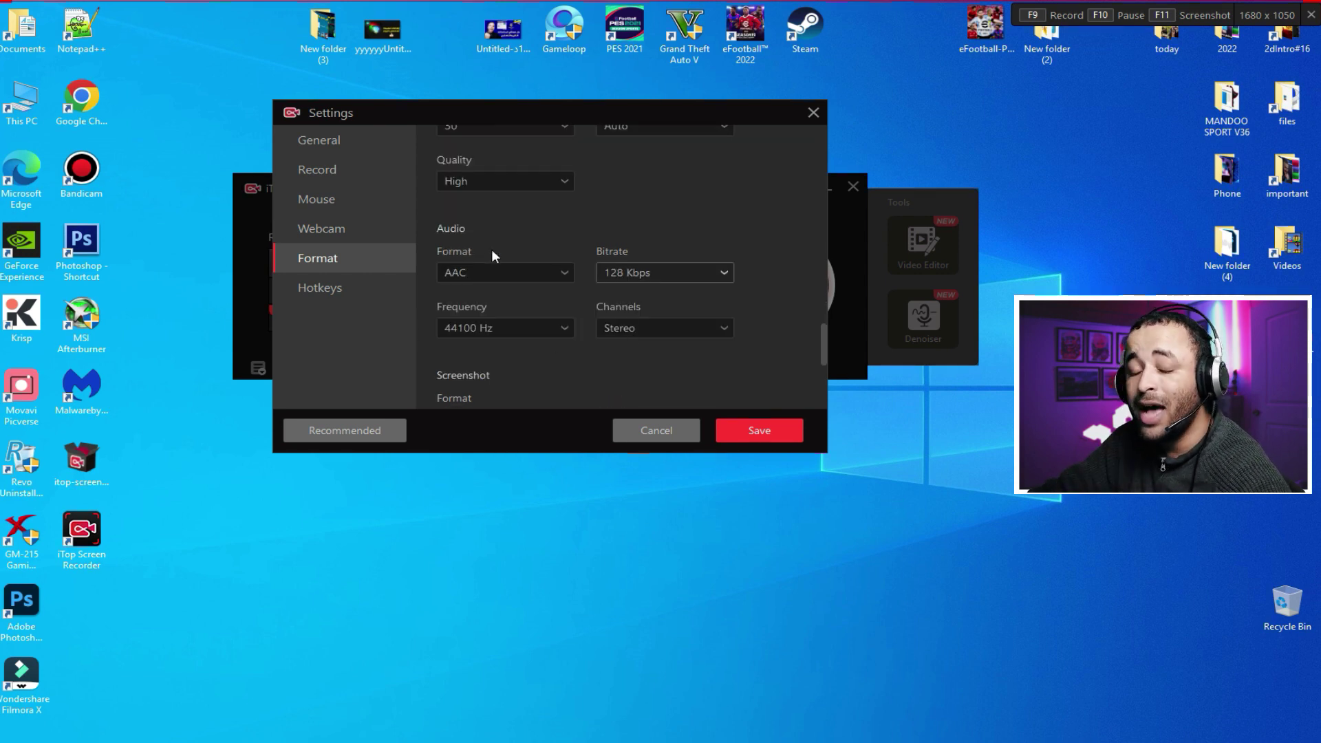
click(514, 274)
click(482, 297)
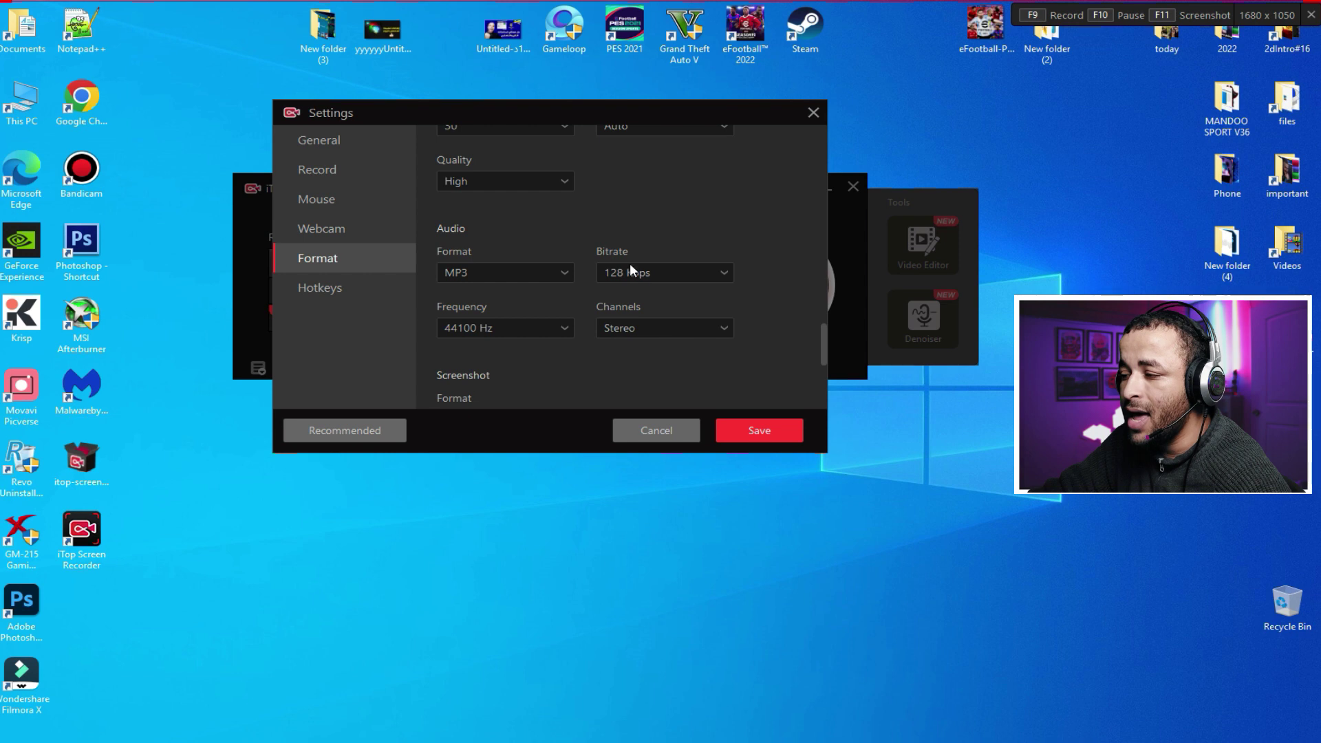
click(650, 272)
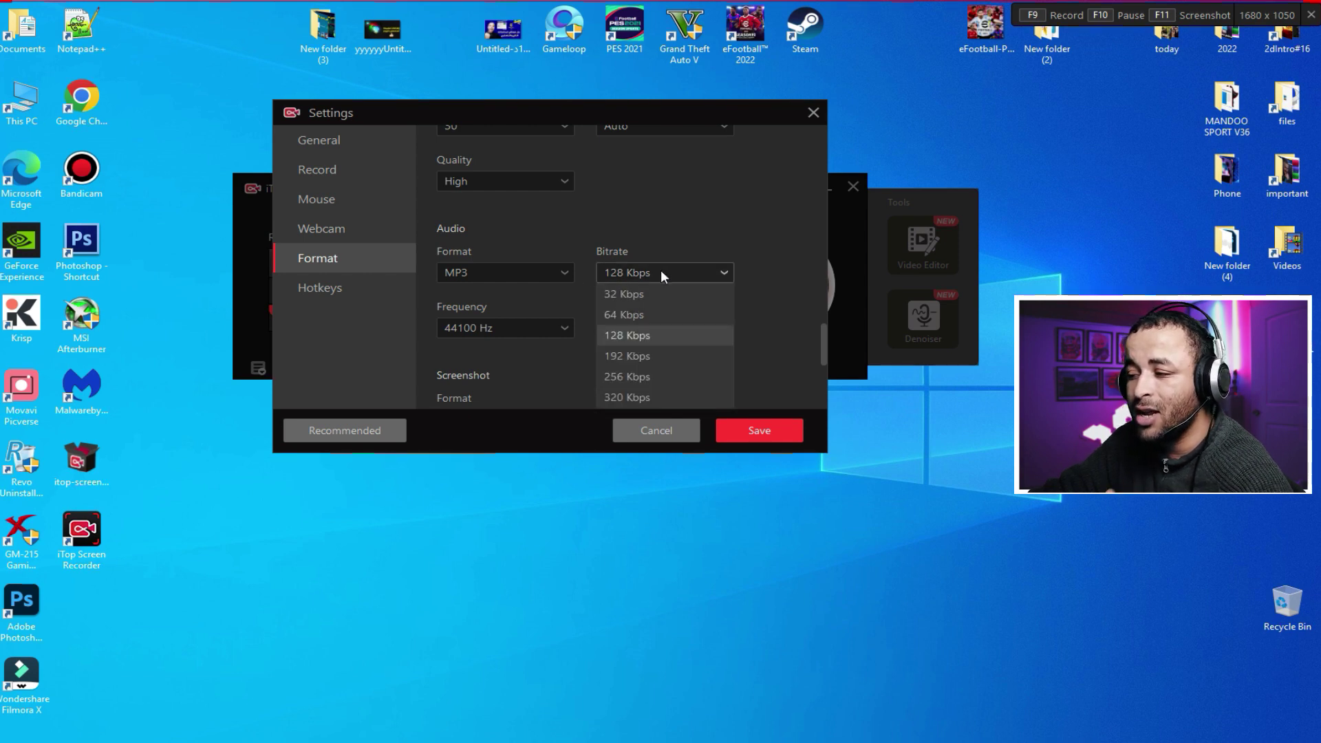
click(660, 271)
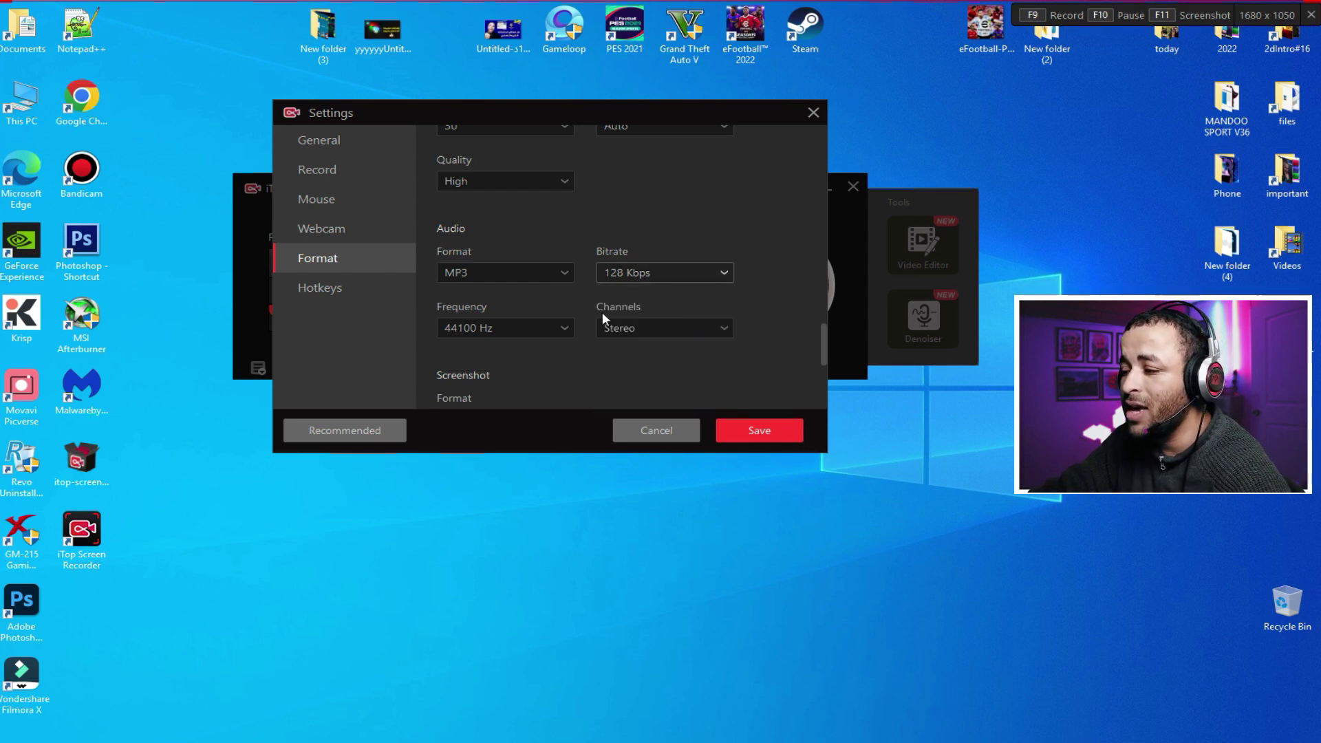
Check the channel options for the audio recording, leaving Stereo selected
click(635, 329)
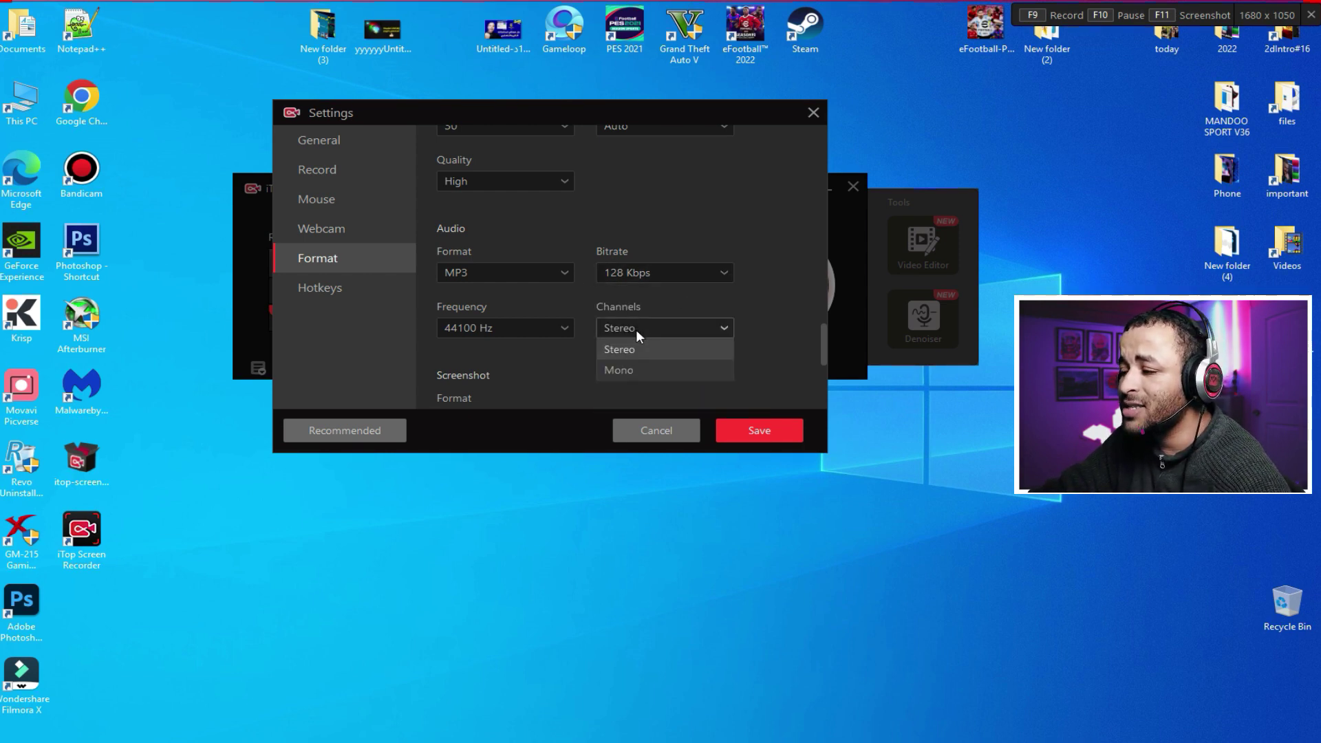
click(642, 372)
click(670, 331)
click(642, 389)
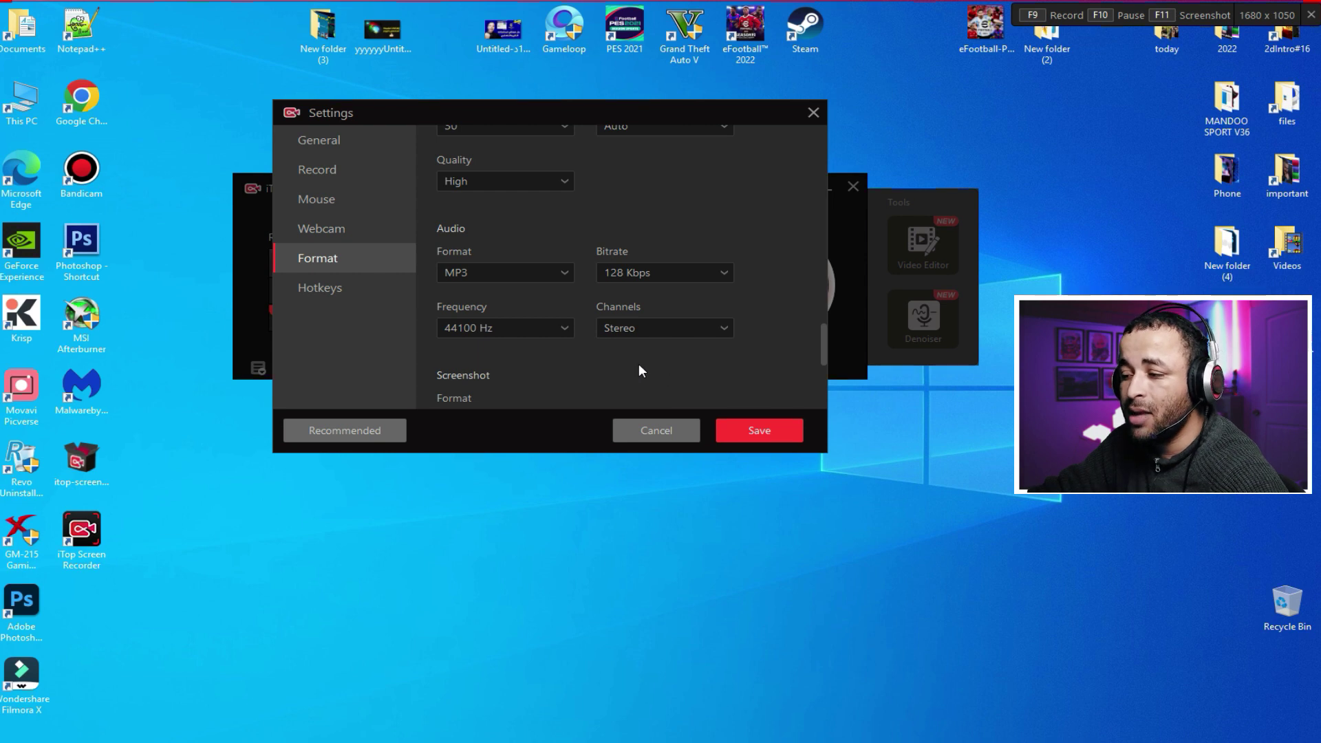
Check the available screenshot formats, leaving JPG selected
scroll(639, 363, down, 1)
scroll(468, 317, down, 1)
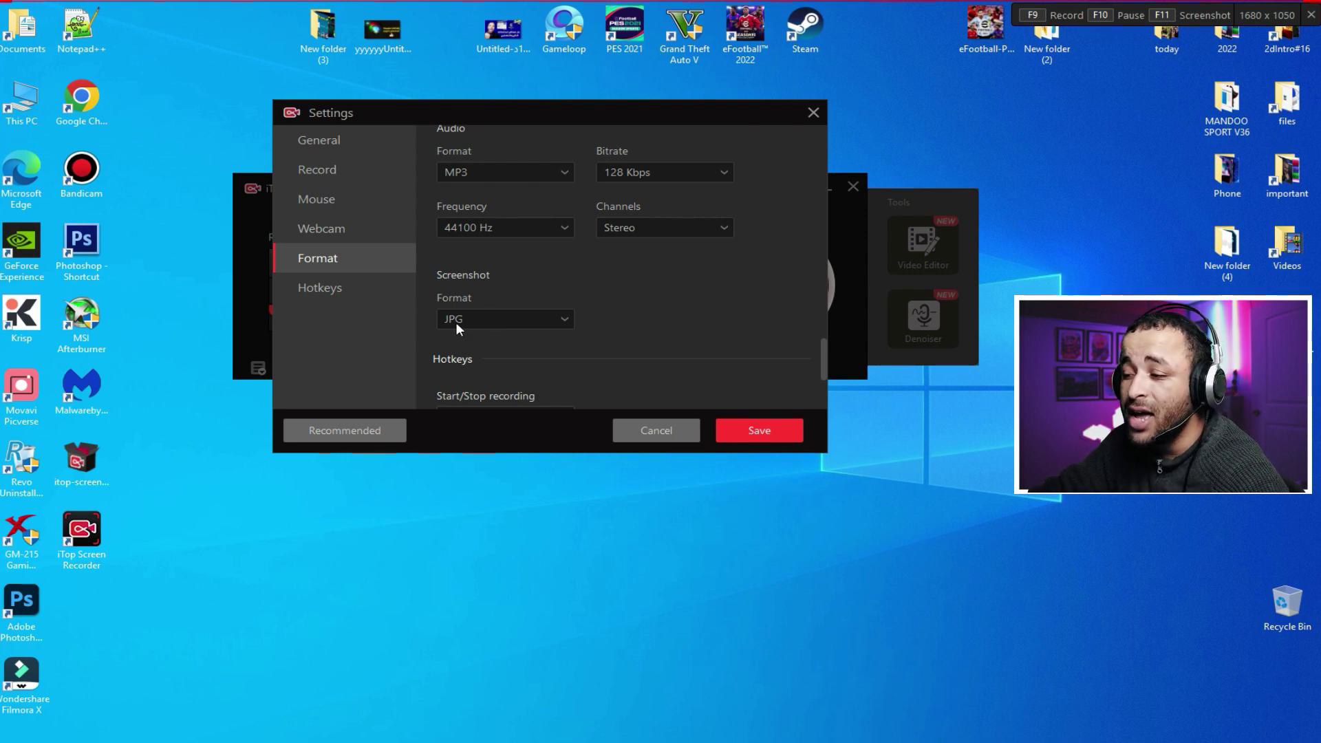
click(473, 320)
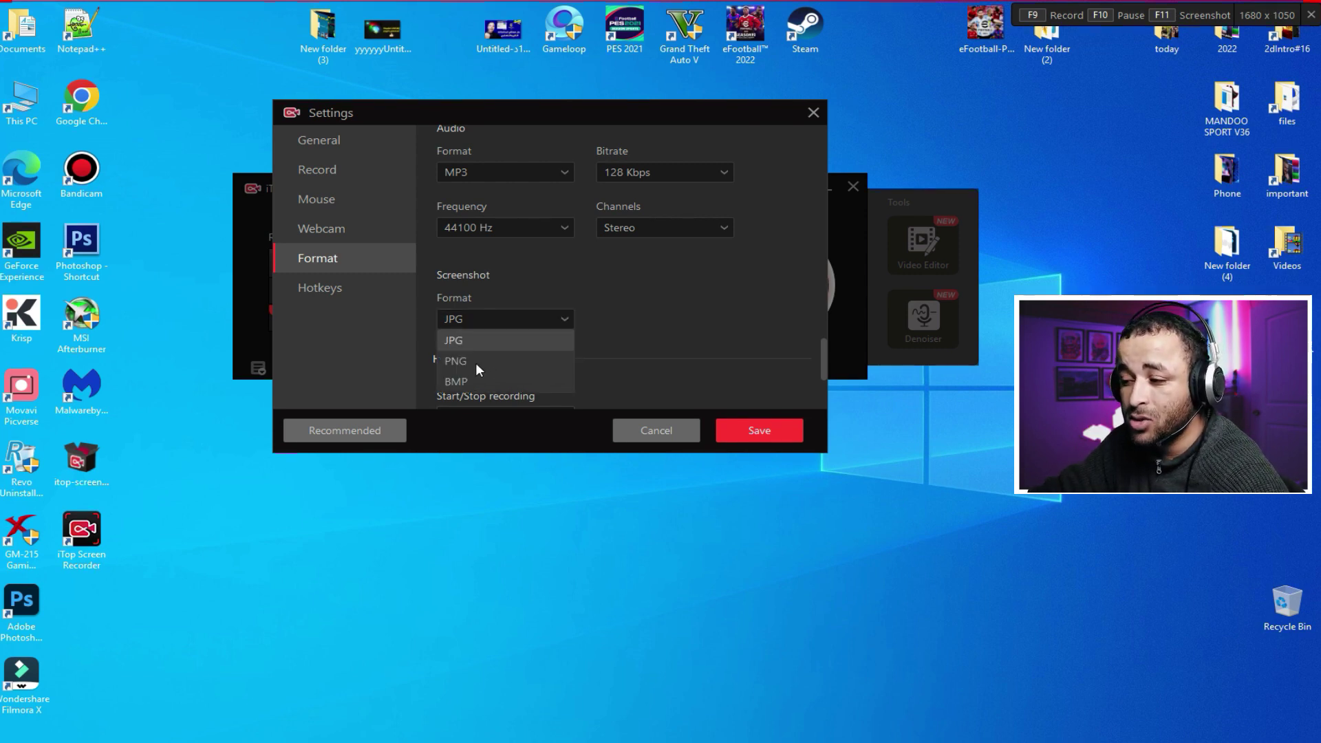
click(494, 314)
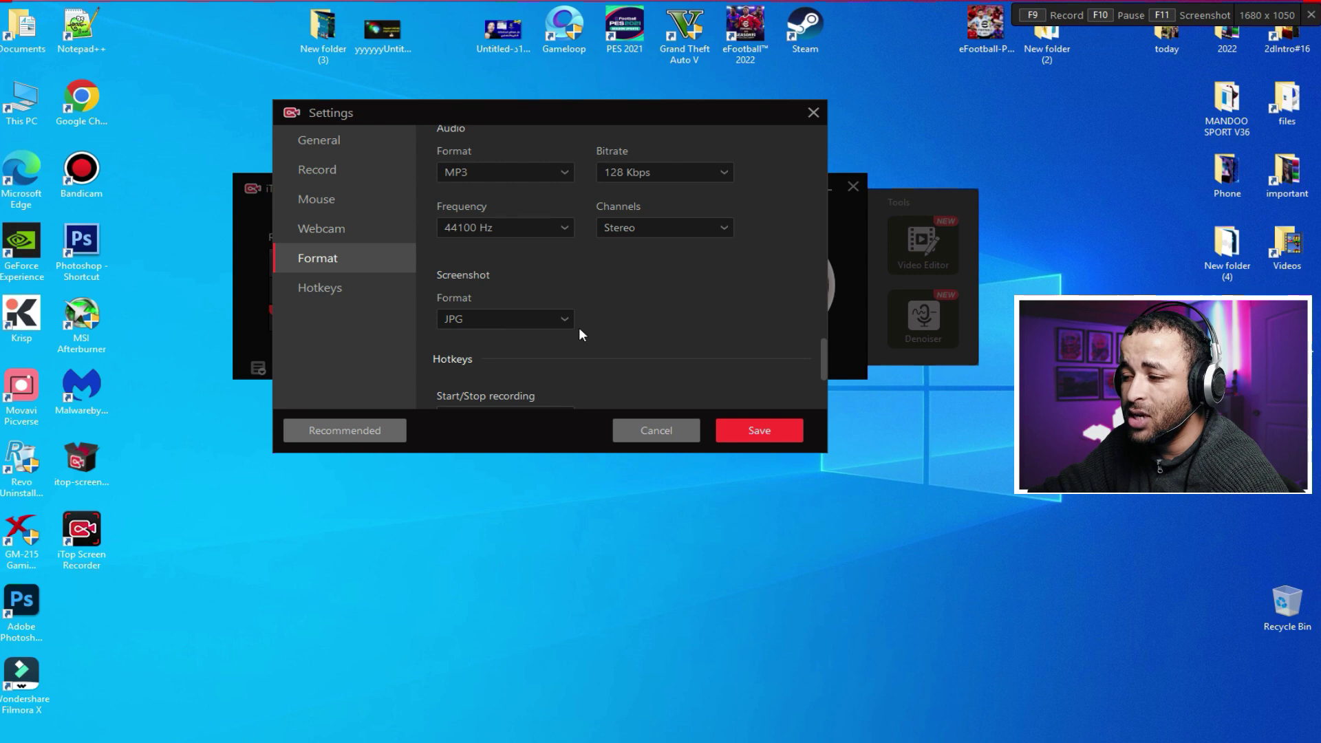
Set the Pause/Resume hotkey to F6, review the remaining hotkeys, and save the settings
scroll(716, 303, down, 2)
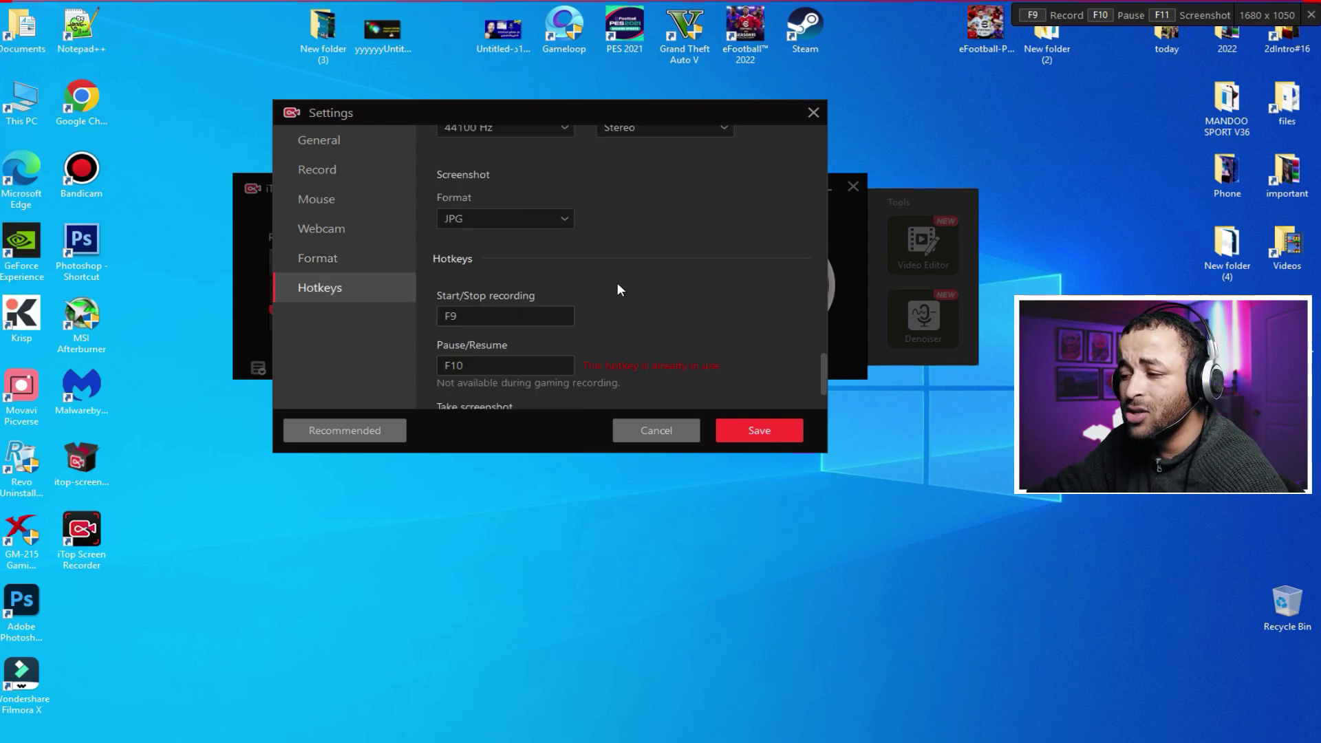
scroll(619, 303, down, 1)
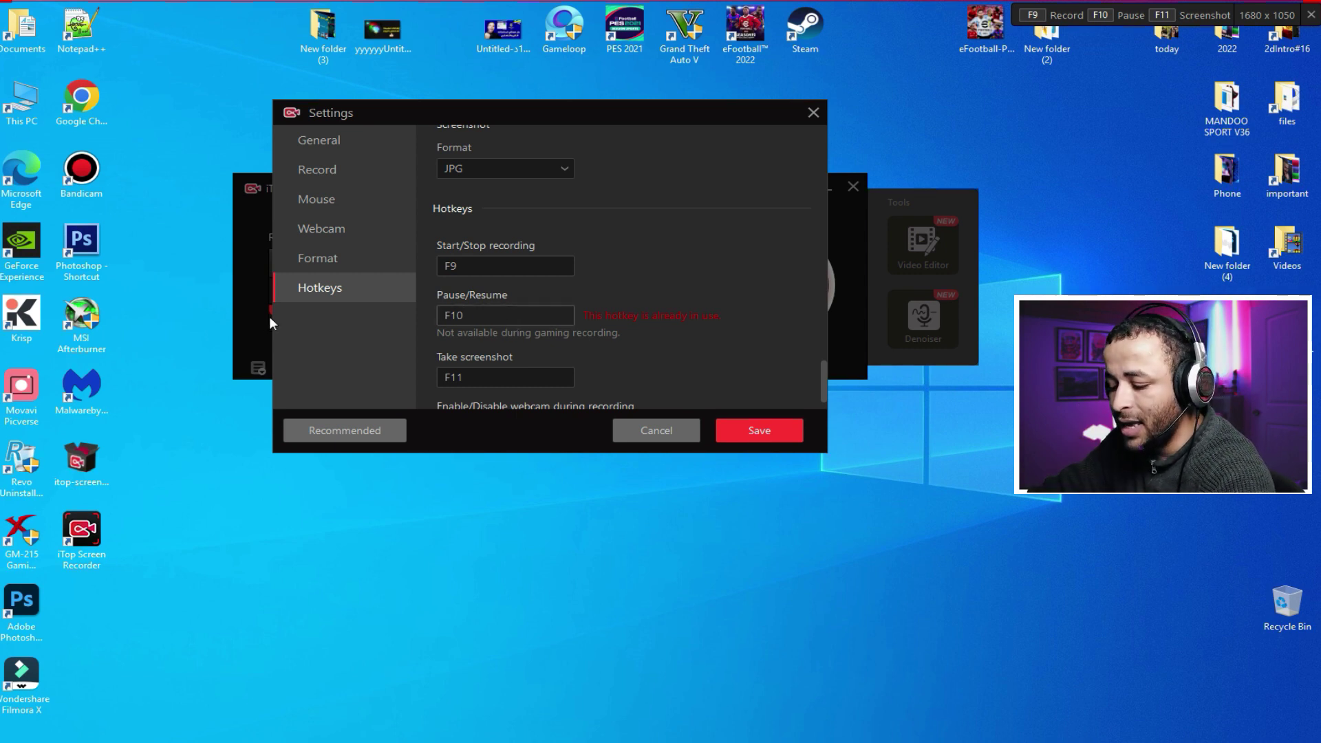
key(BackSpace)
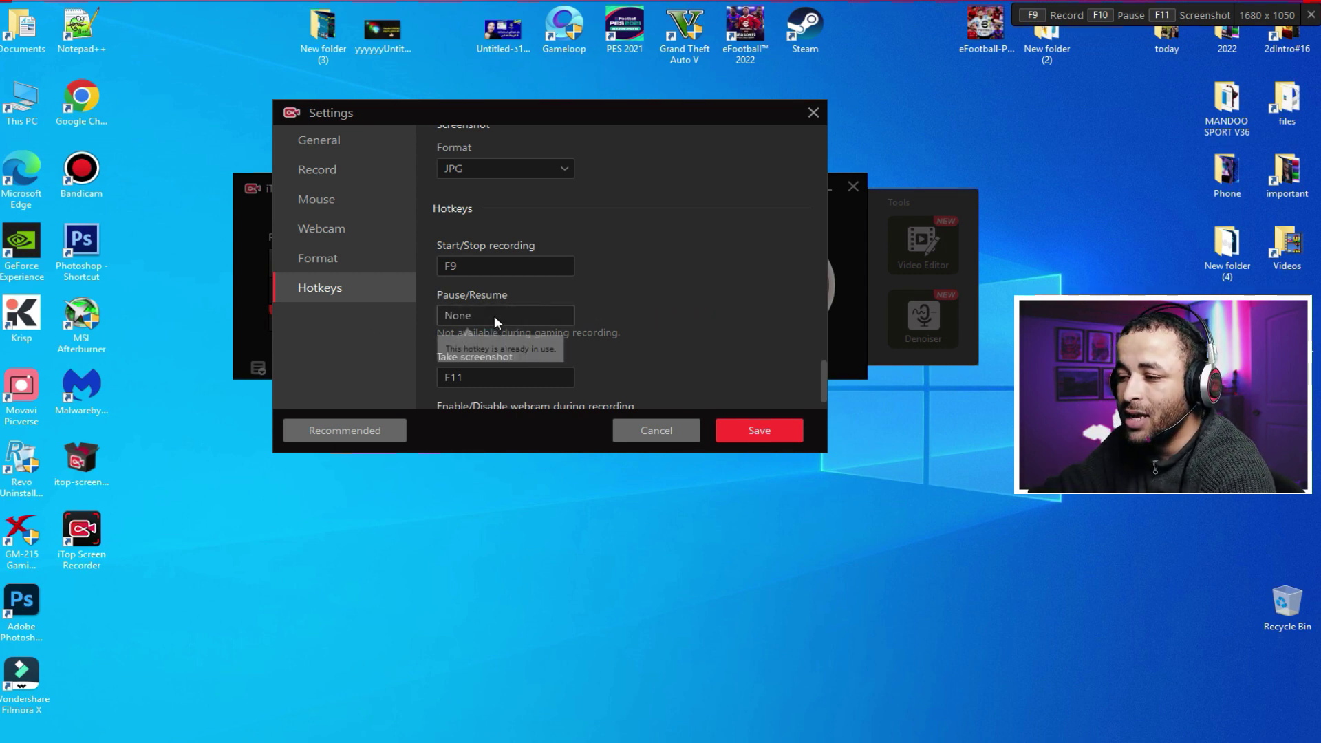
key(F6)
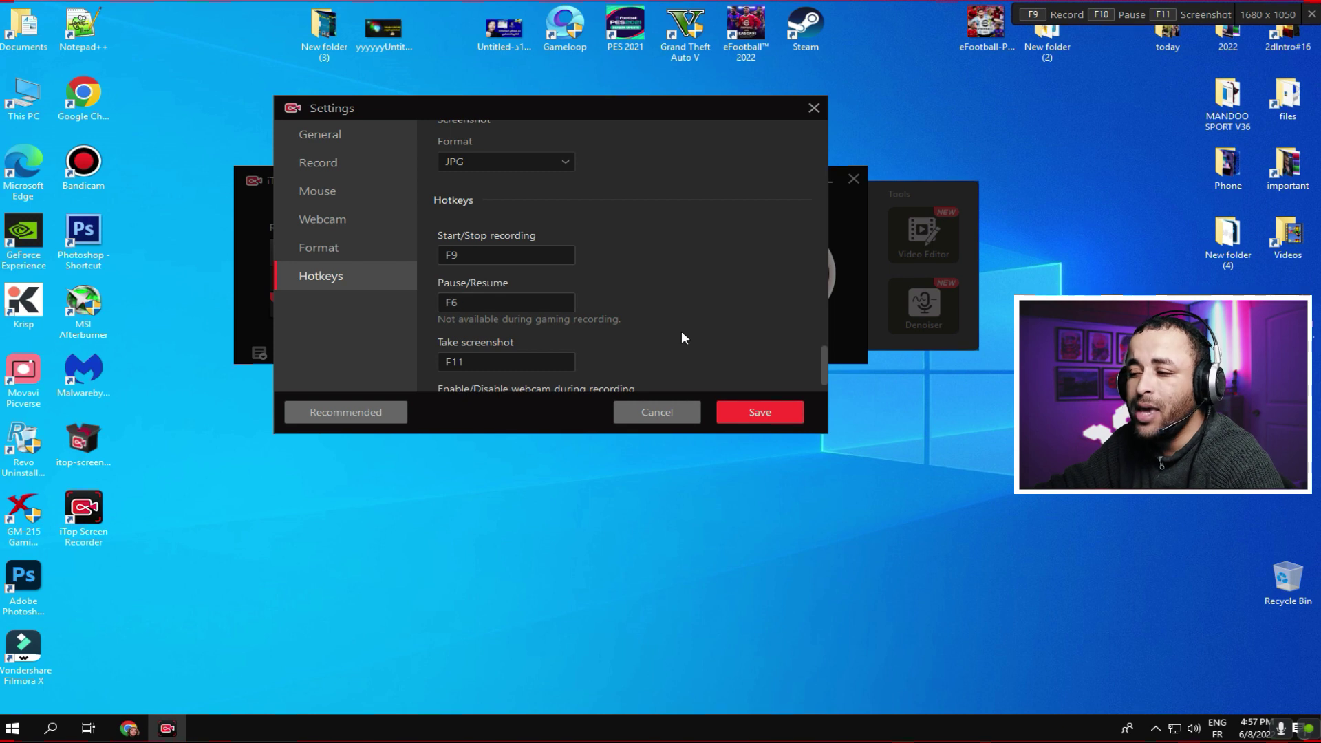
scroll(684, 330, down, 1)
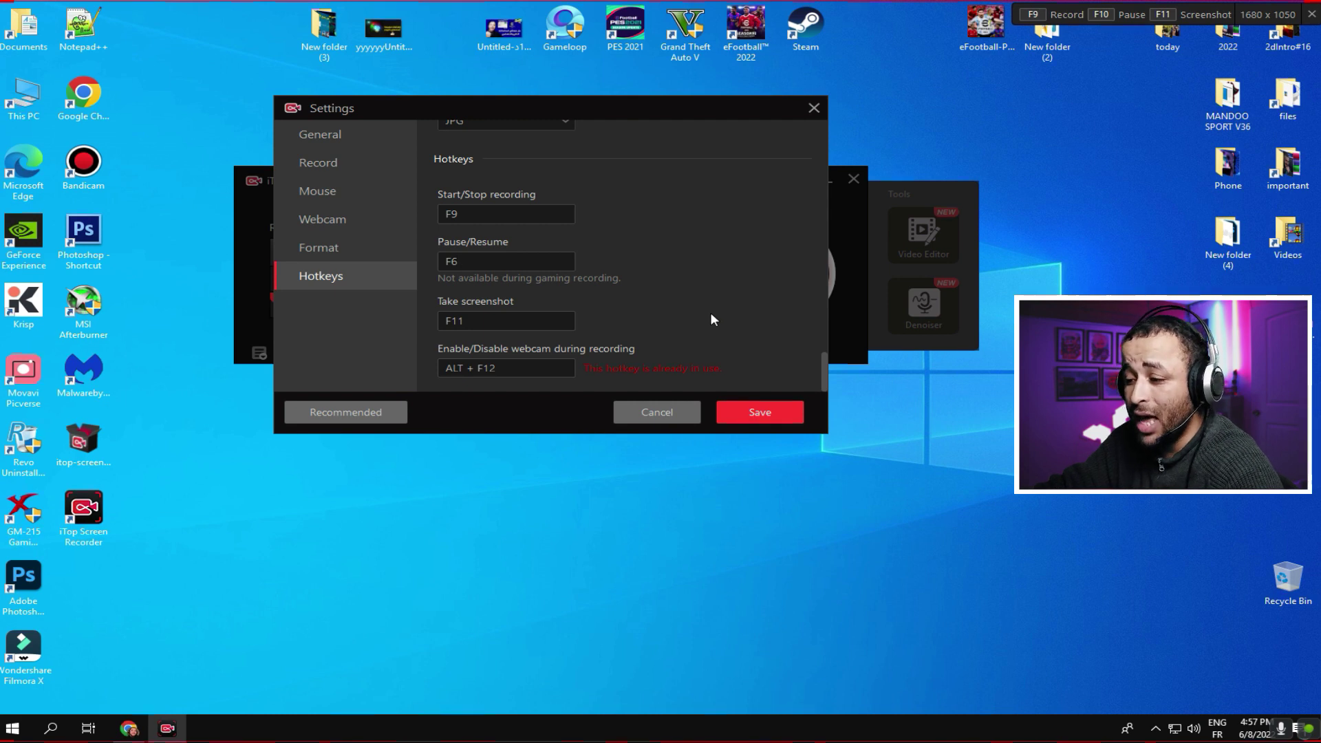
click(753, 410)
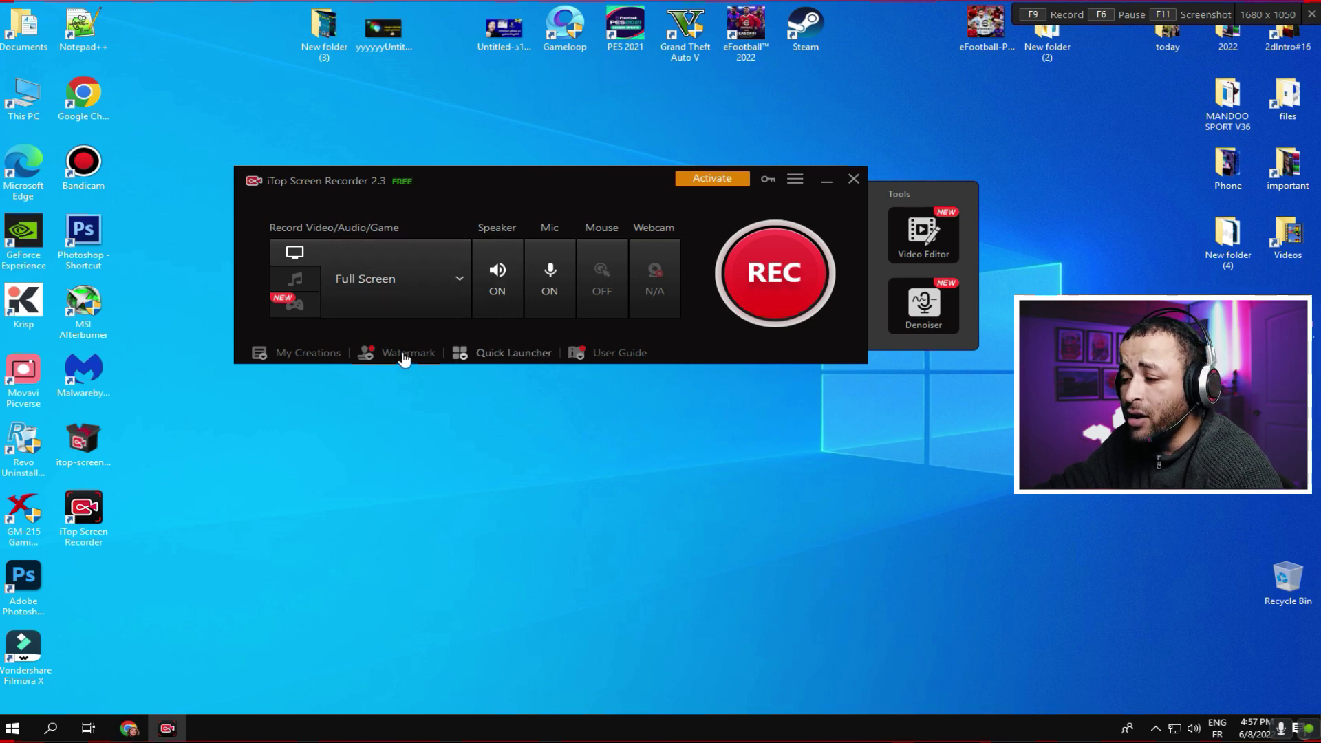
Look through the Quick Launcher platforms and the User Guide articles
click(519, 354)
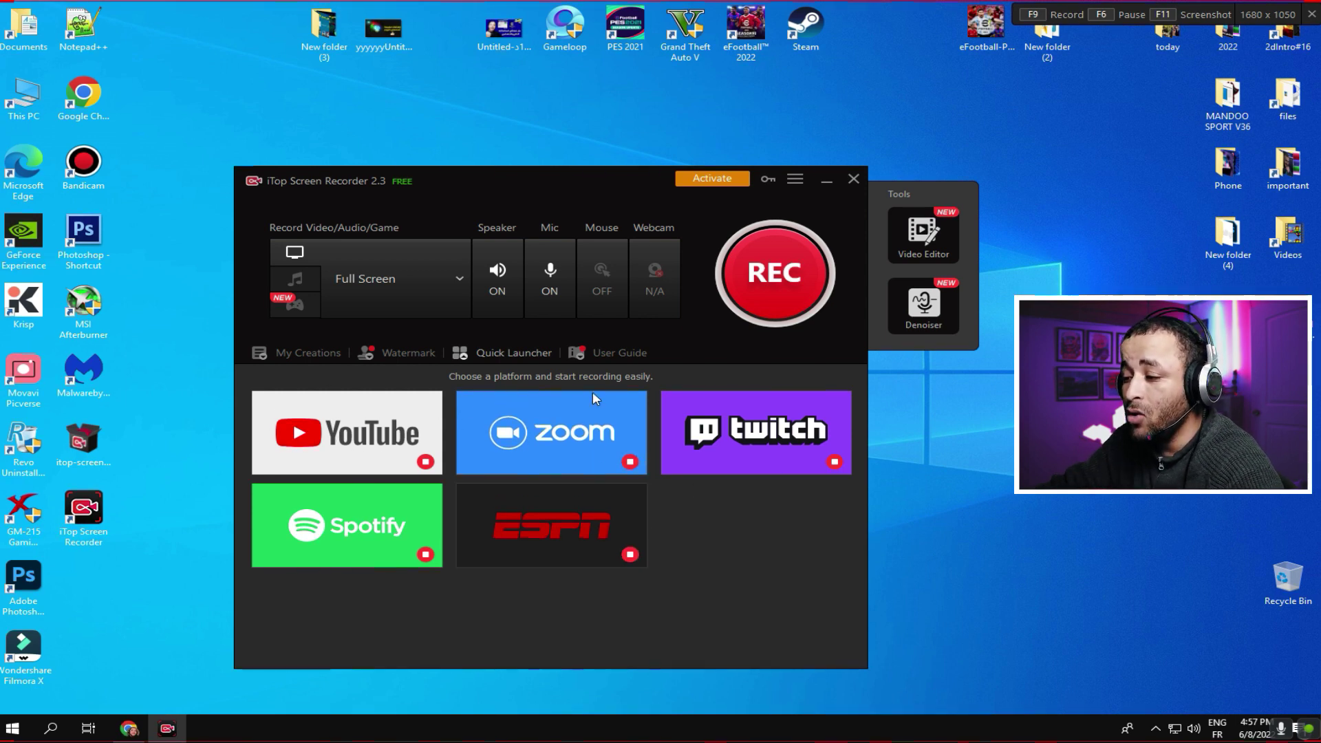
click(617, 352)
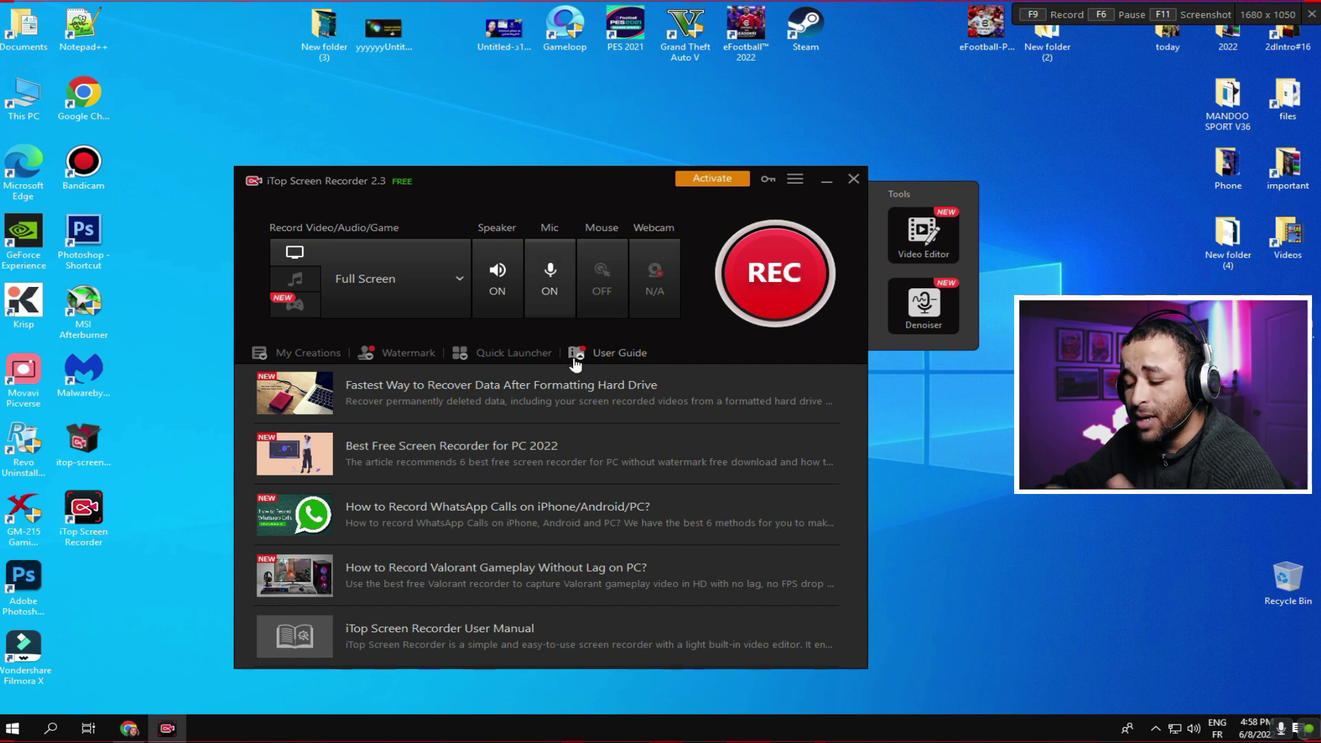
Record a short full-screen test video, stop the recording, and dismiss the PRO upgrade offer
key(F9)
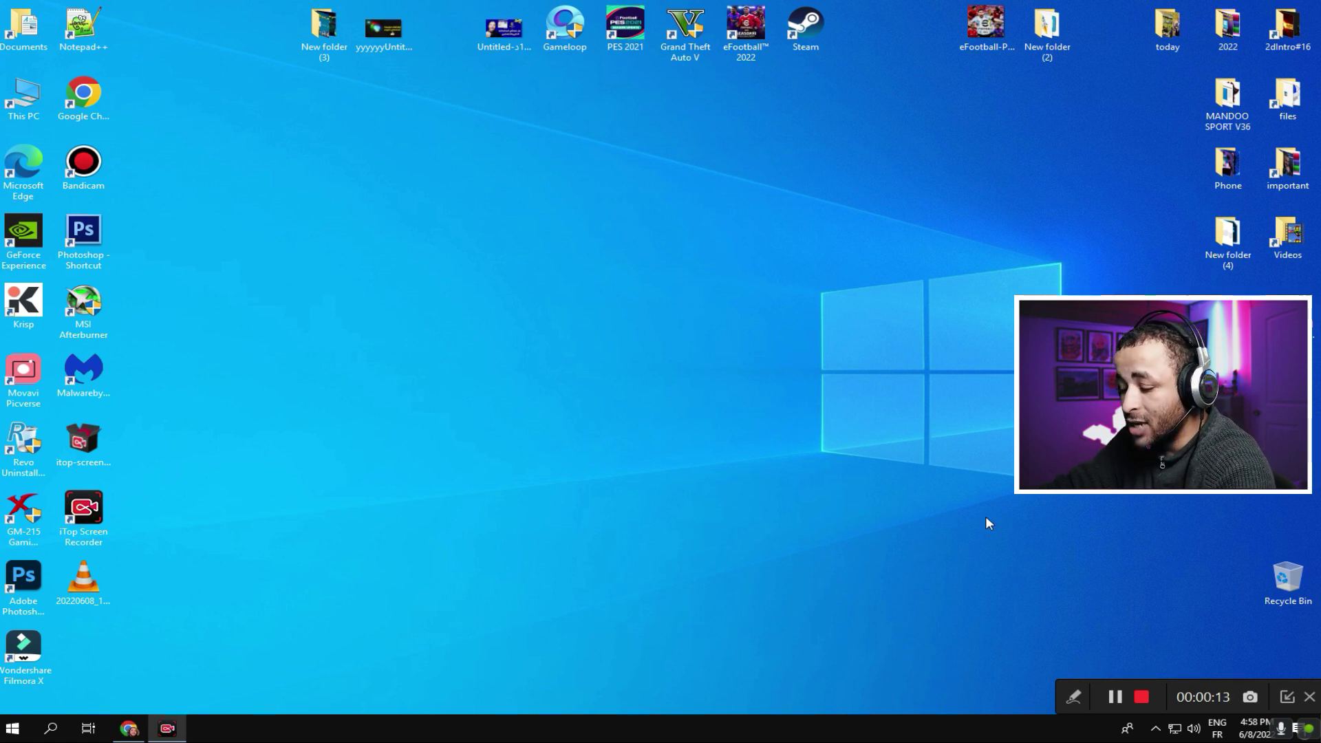
key(F9)
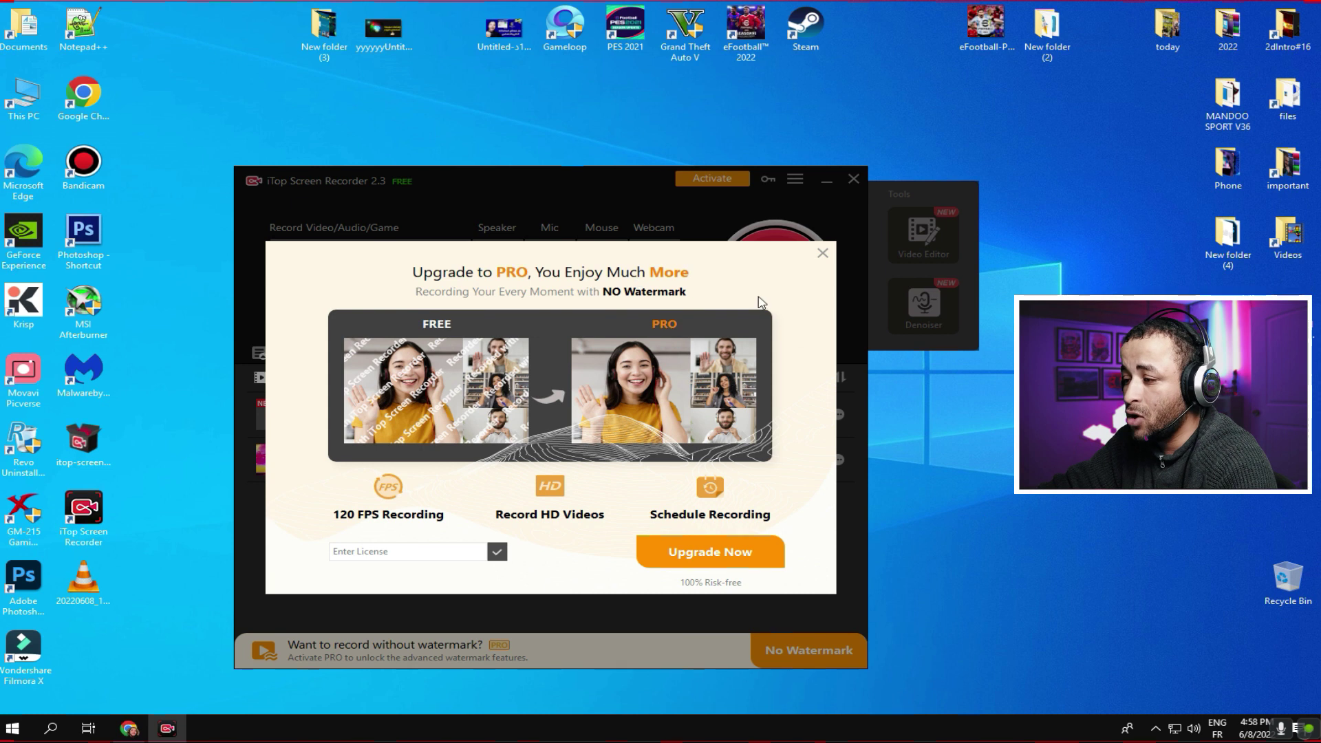
click(822, 253)
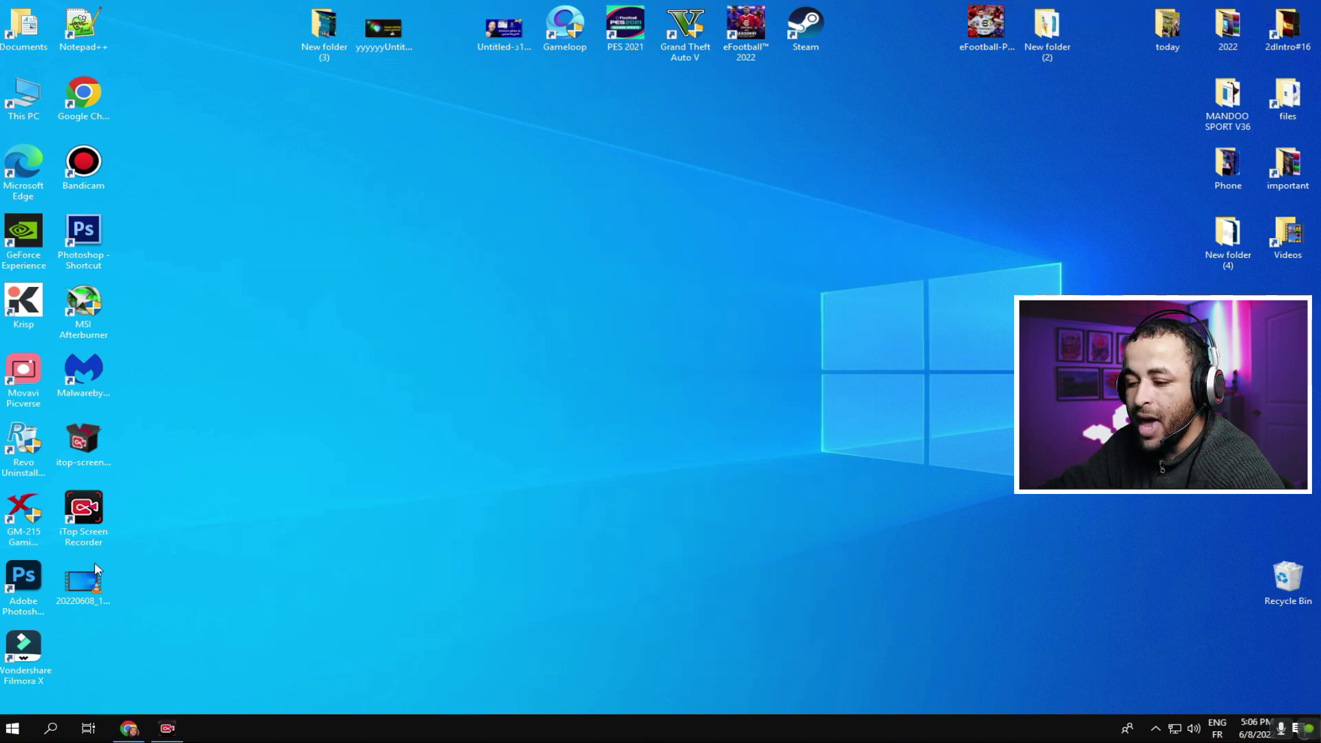
Play the recorded video from the desktop in VLC at 115% volume, pause it, and close the player
double_click(77, 572)
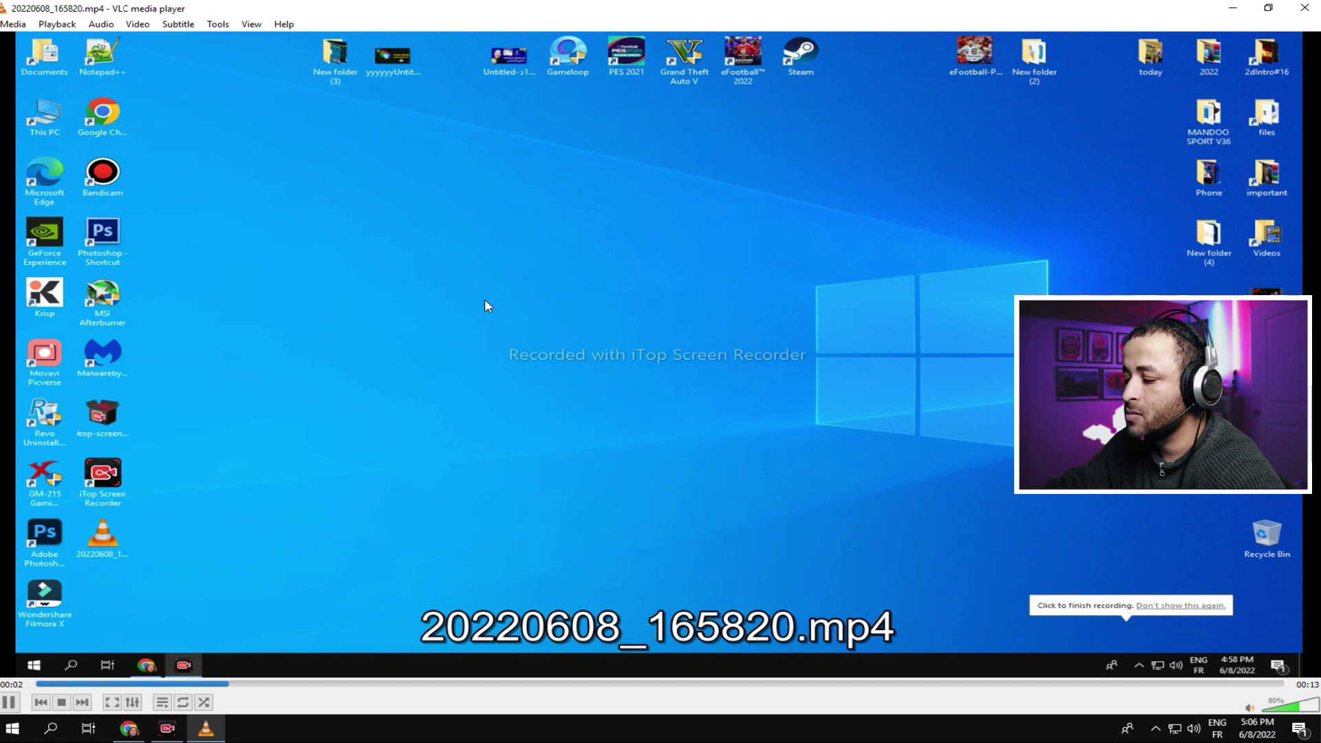
scroll(471, 410, up, 10)
scroll(472, 410, down, 3)
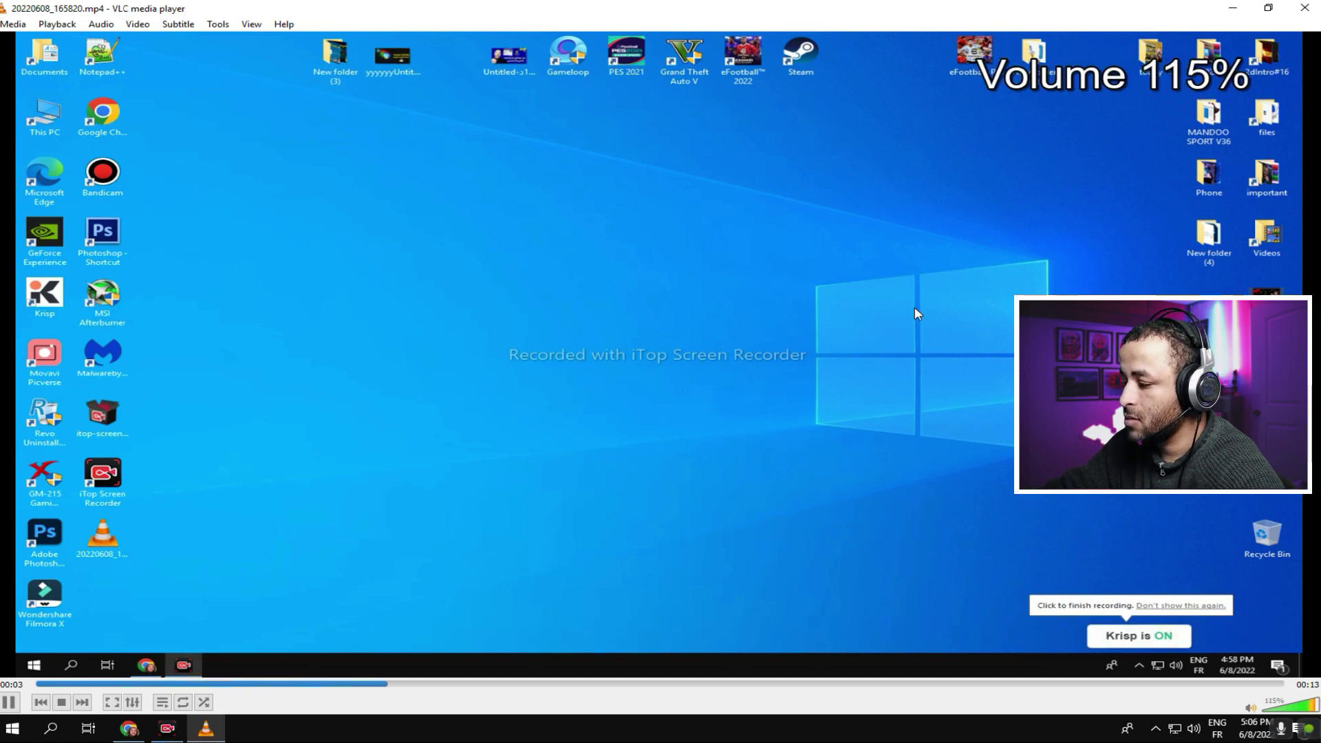
click(9, 702)
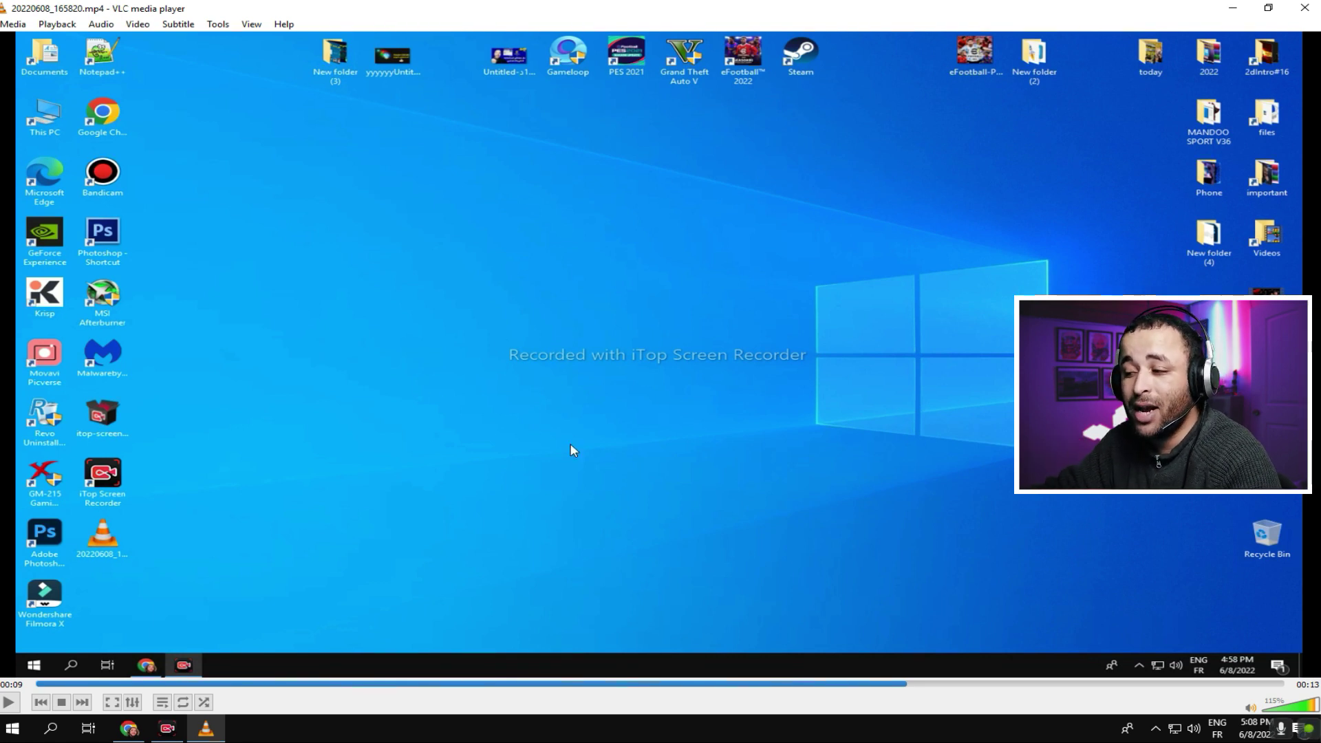
key(alt+F4)
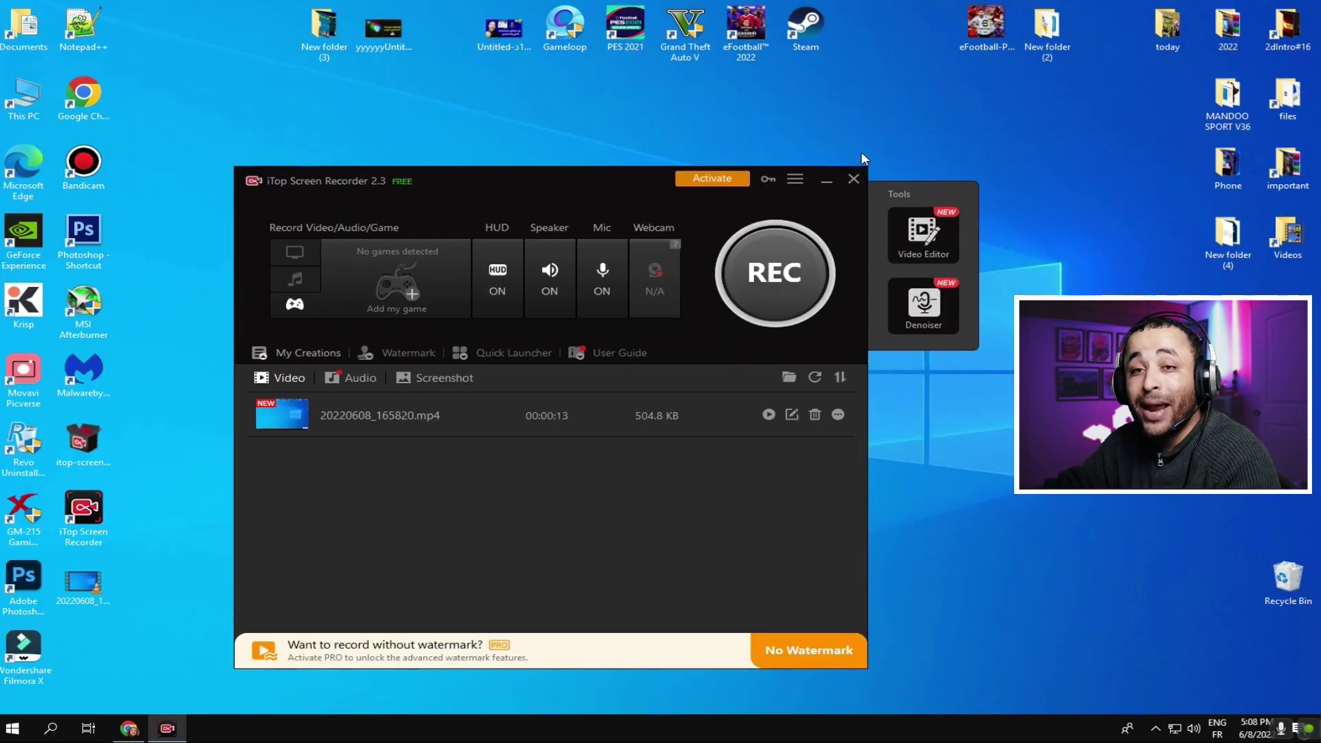
Open the recording 20220608_165820.mp4 in the built-in editor, dismiss the effects tip, and preview it at several points on the timeline
click(792, 415)
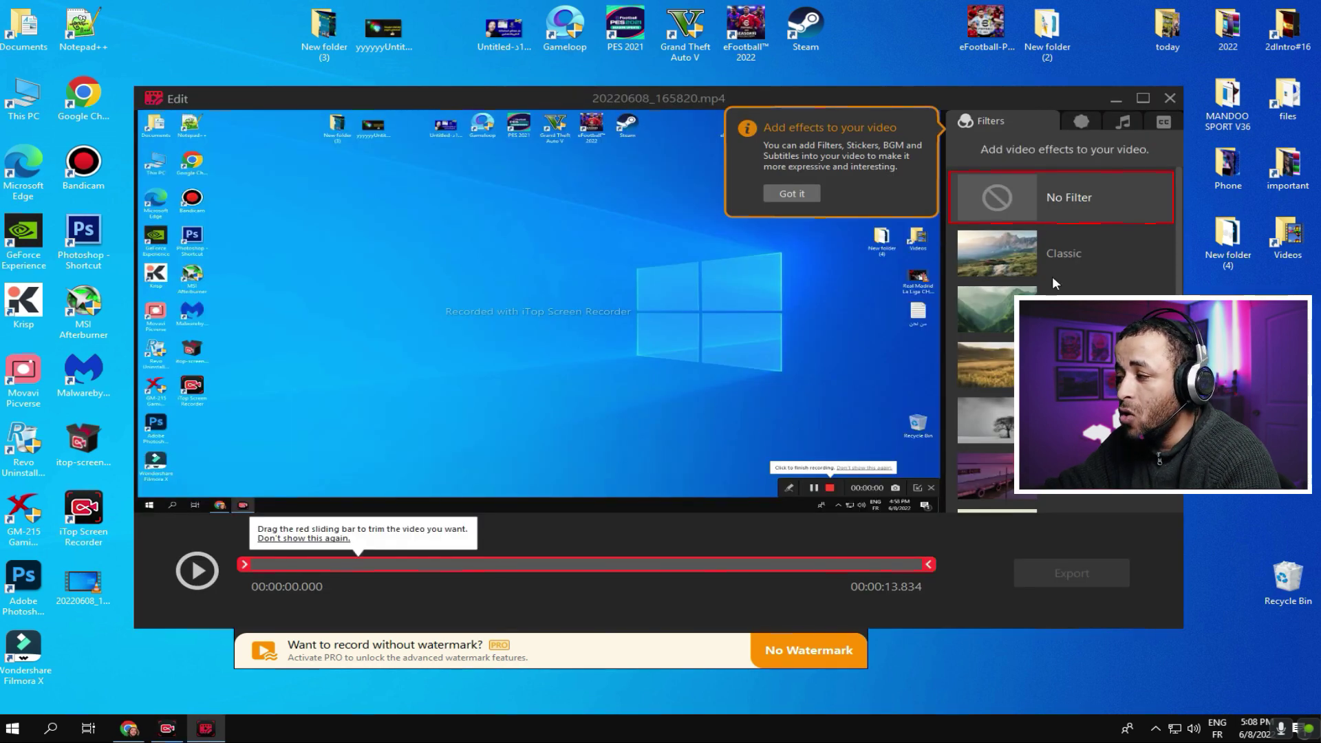
click(792, 193)
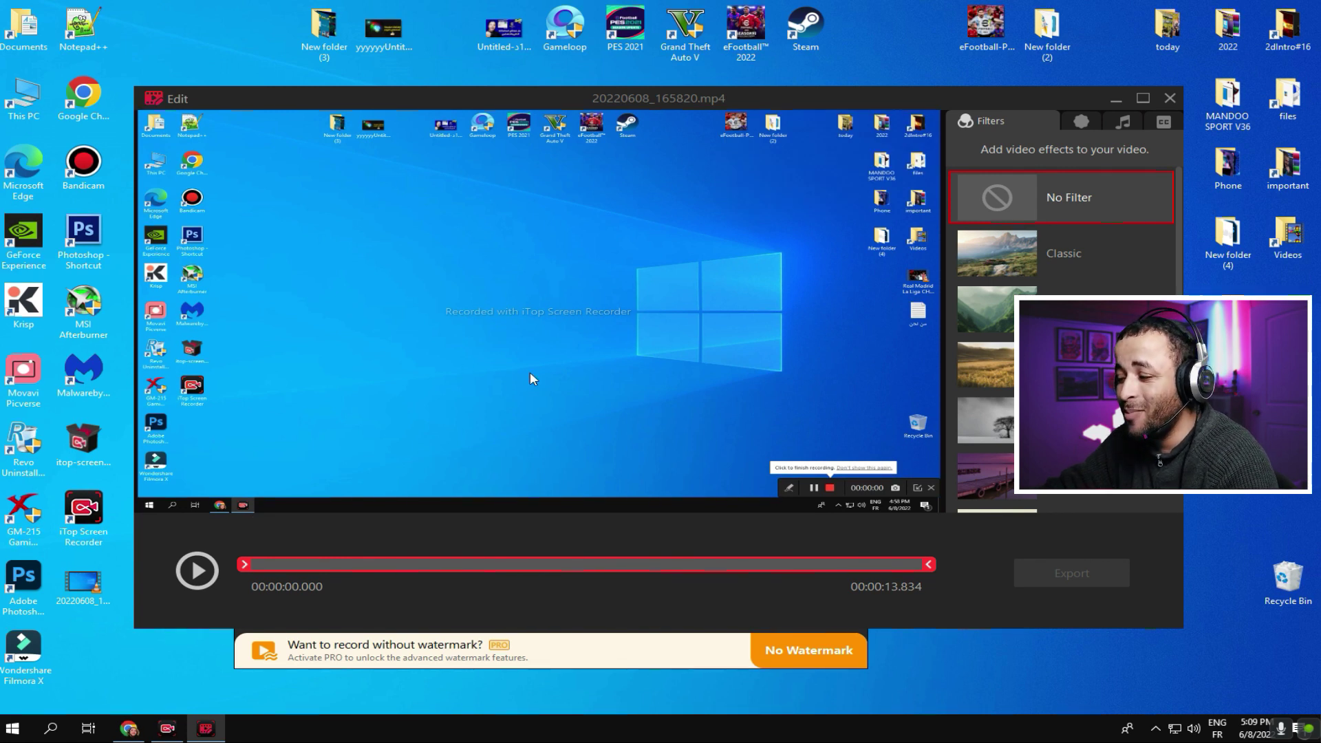
click(197, 571)
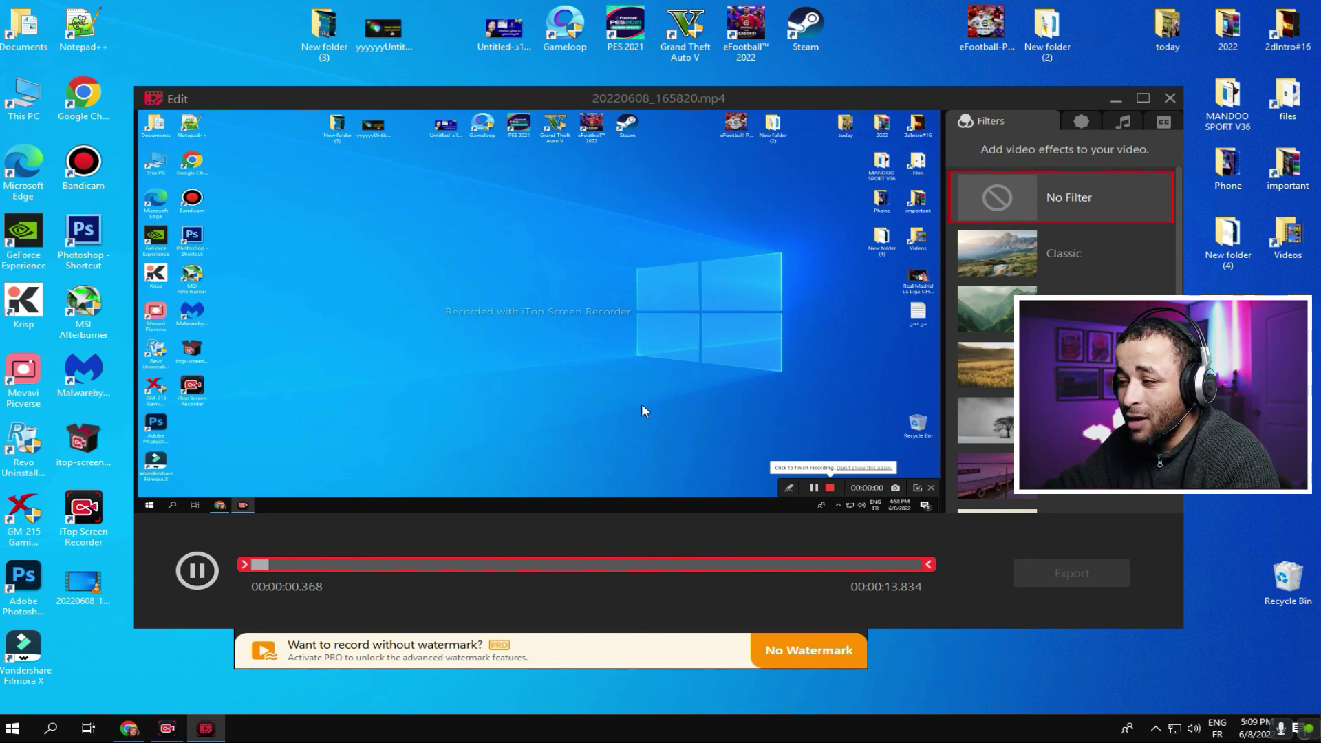
click(197, 570)
click(368, 564)
click(538, 568)
Try the Classic filter and several others on the video, ending with the purple-toned filter
click(1067, 254)
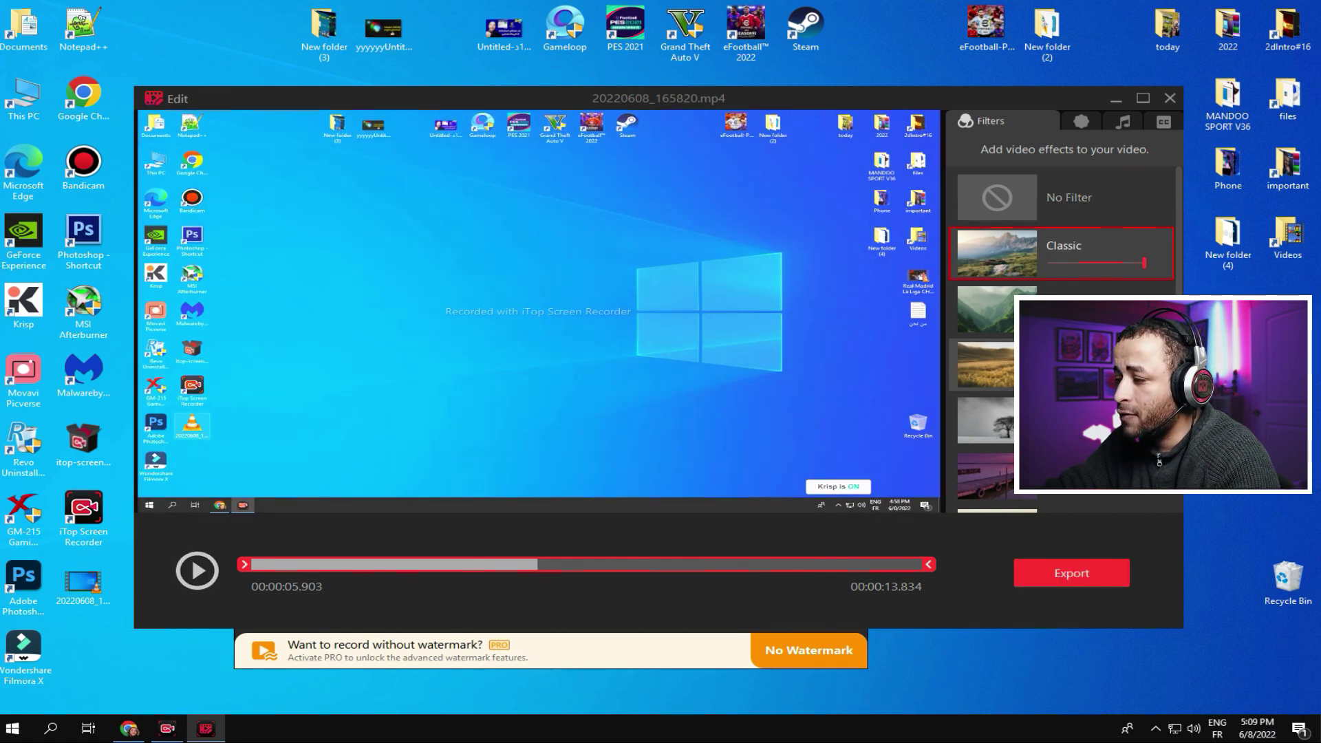
click(1066, 365)
click(1073, 200)
click(968, 480)
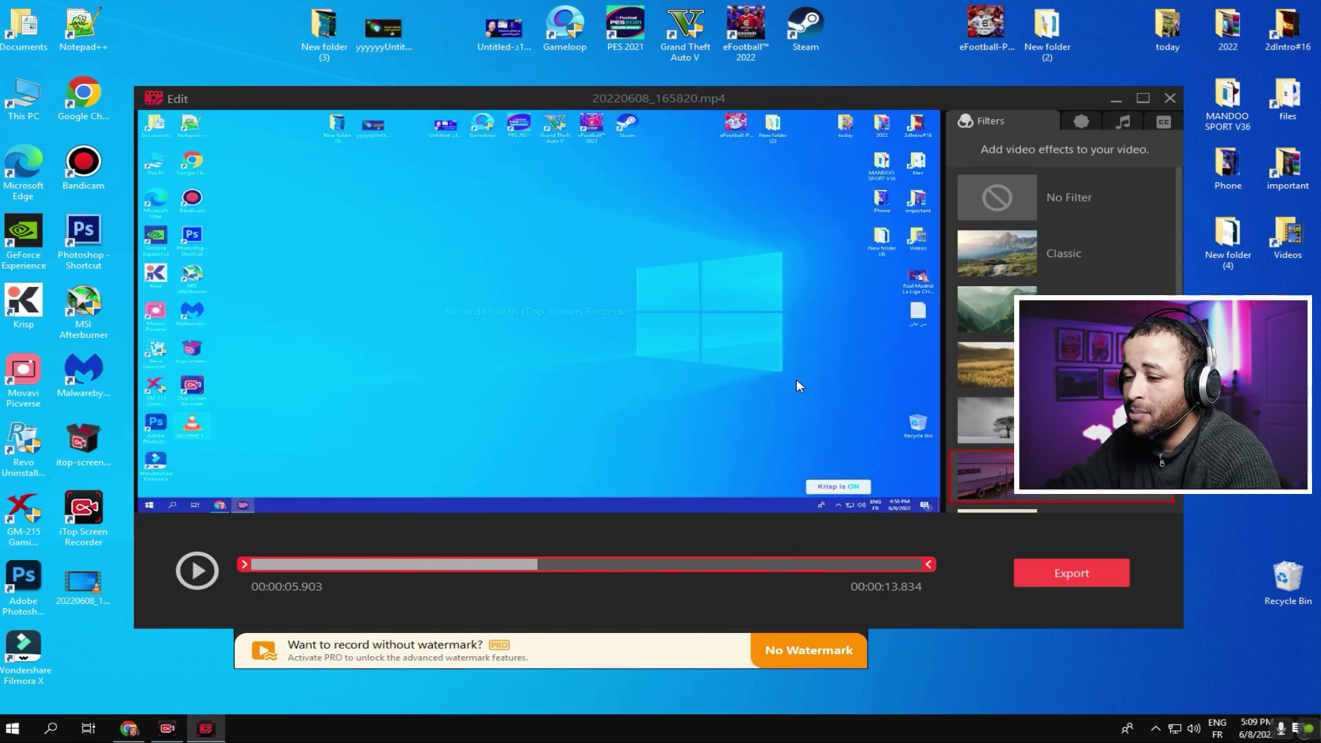
Place the animal-3 fox sticker near the middle of the video
click(1080, 121)
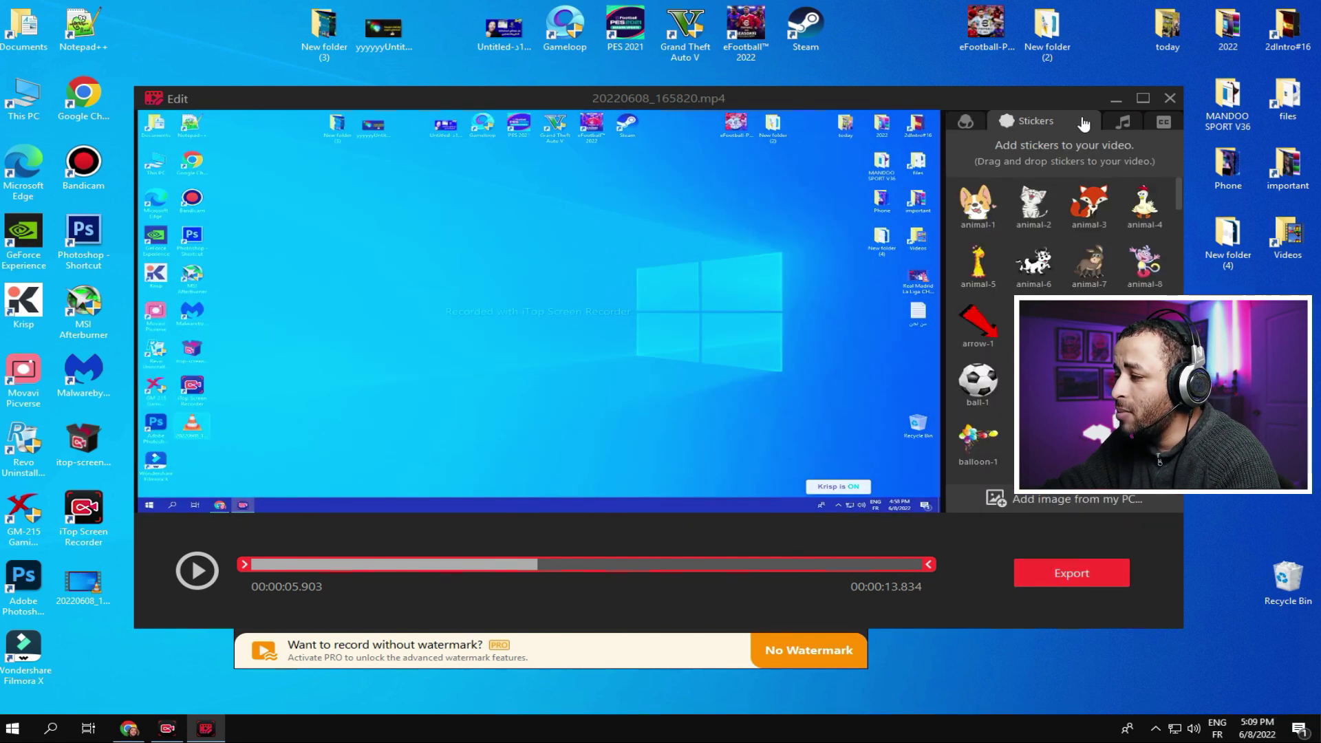
click(1094, 215)
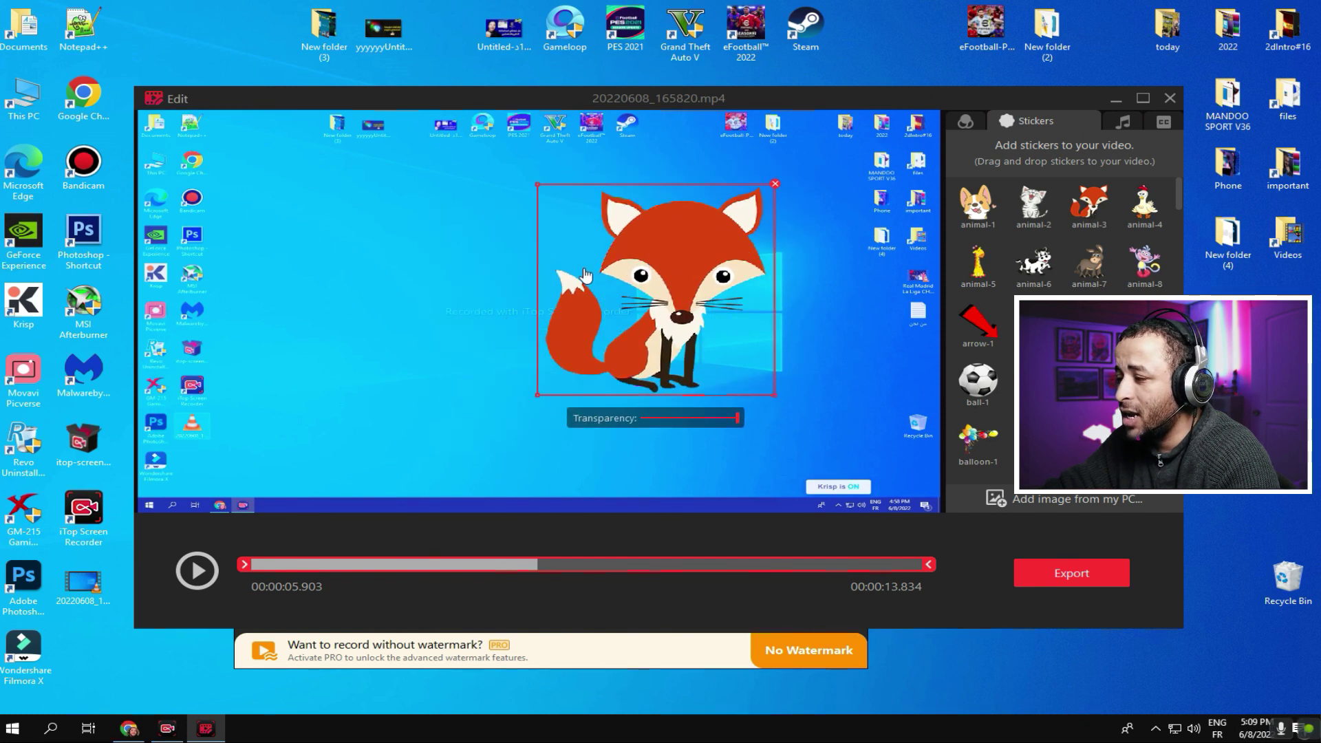
Check the options for adding background music and subtitles to the video
click(1110, 128)
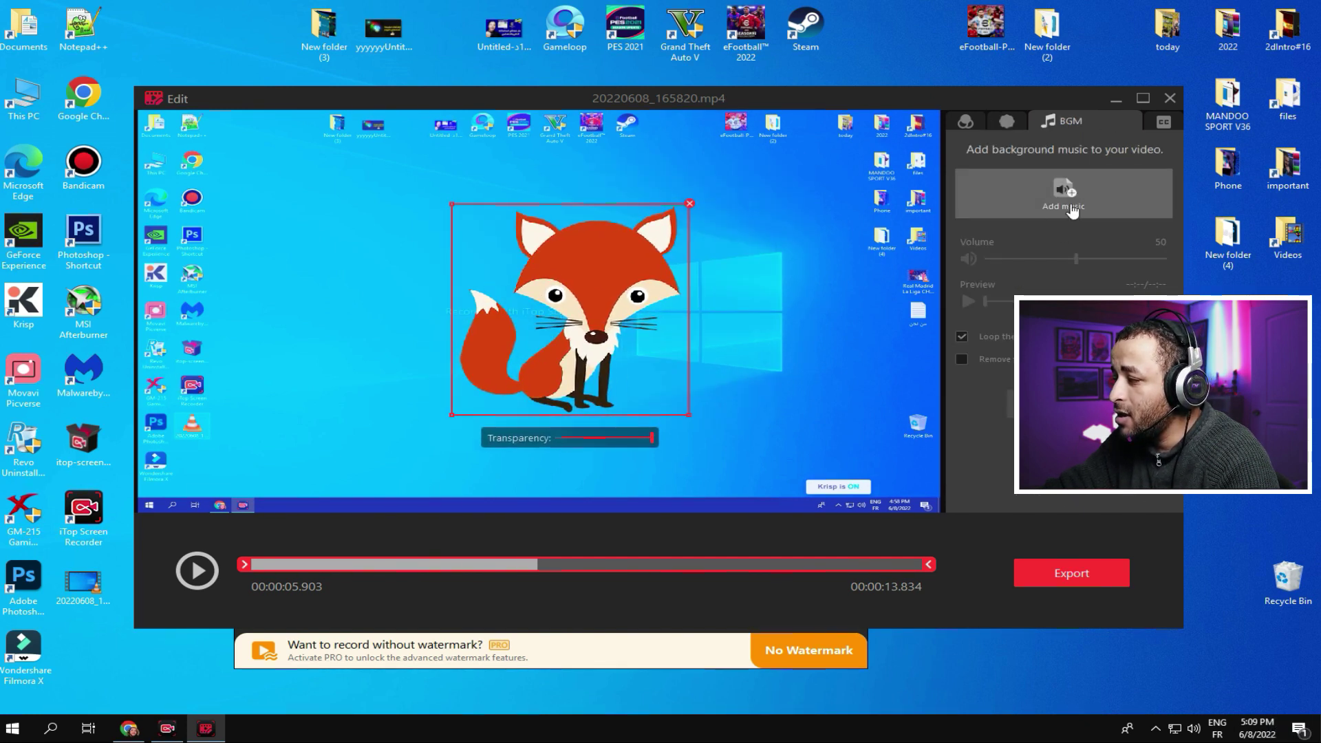
click(1163, 122)
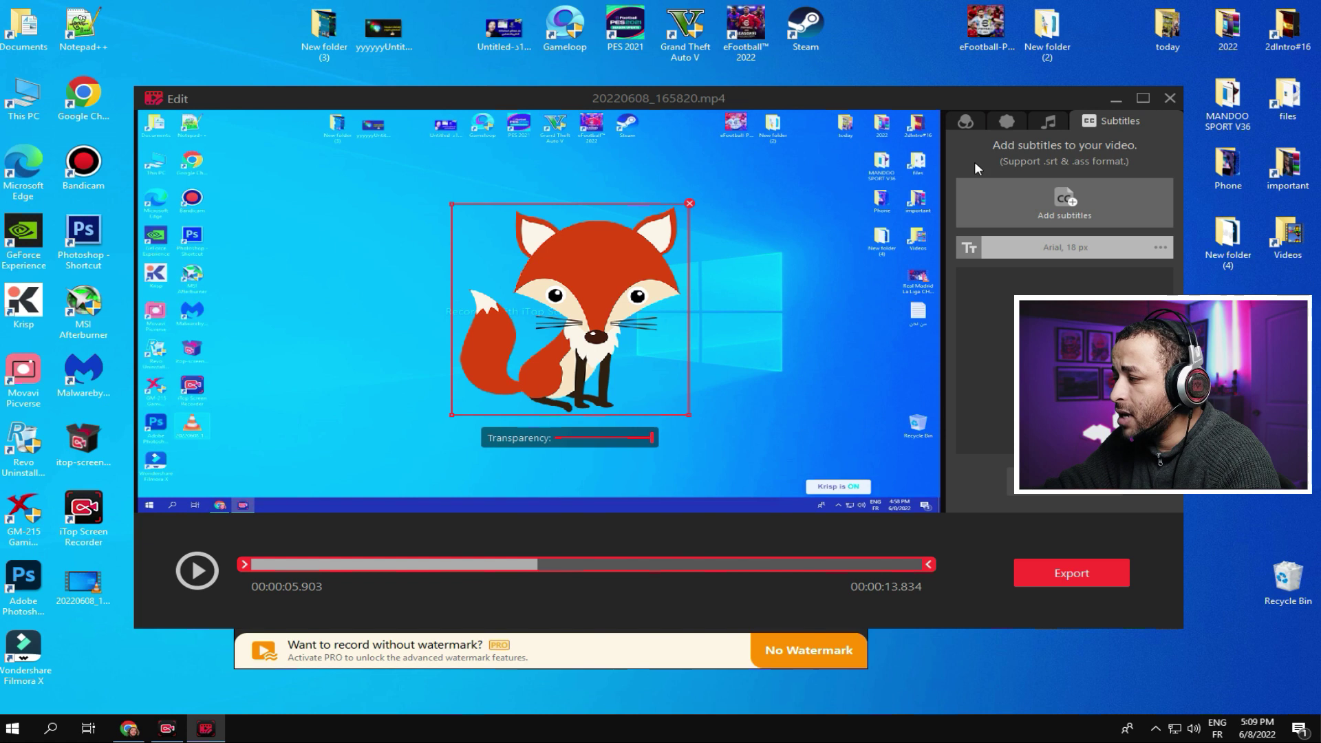
click(1063, 122)
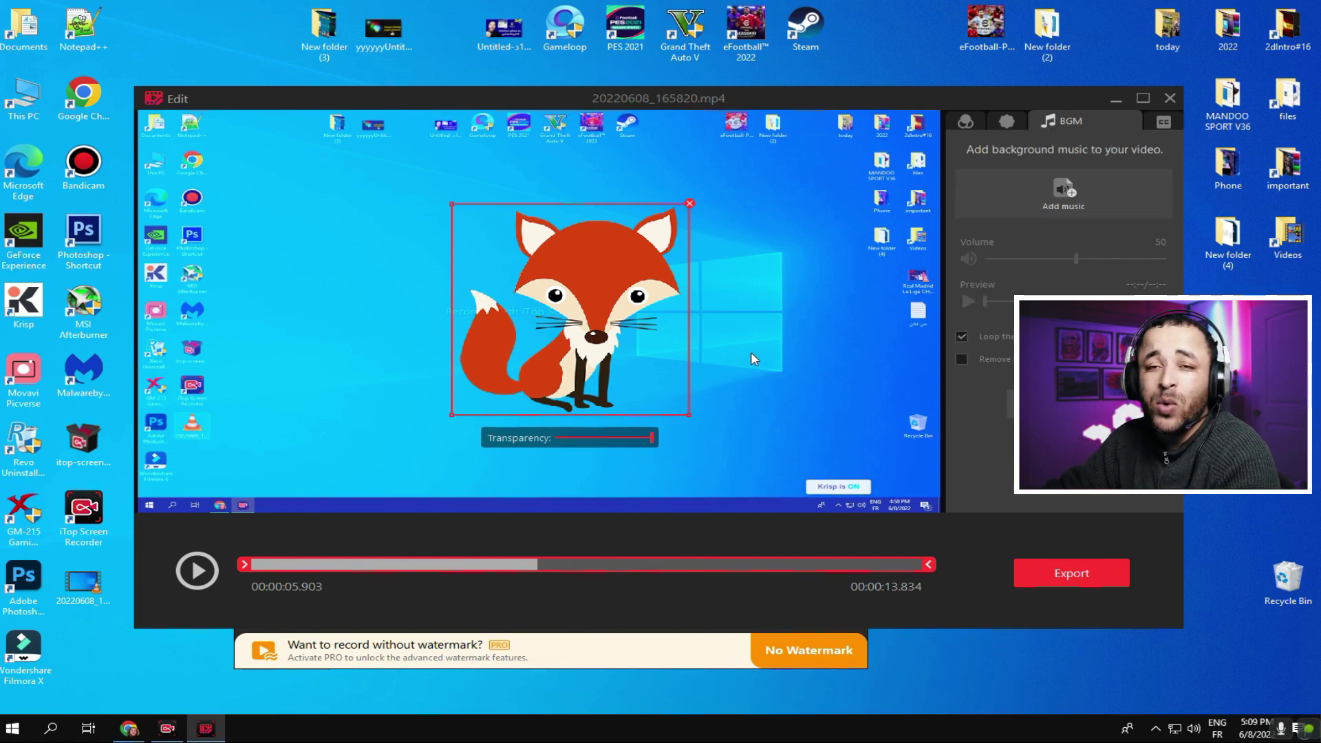
Close the video editor without exporting the edits and return to the desktop
click(1169, 99)
click(604, 415)
key(super+d)
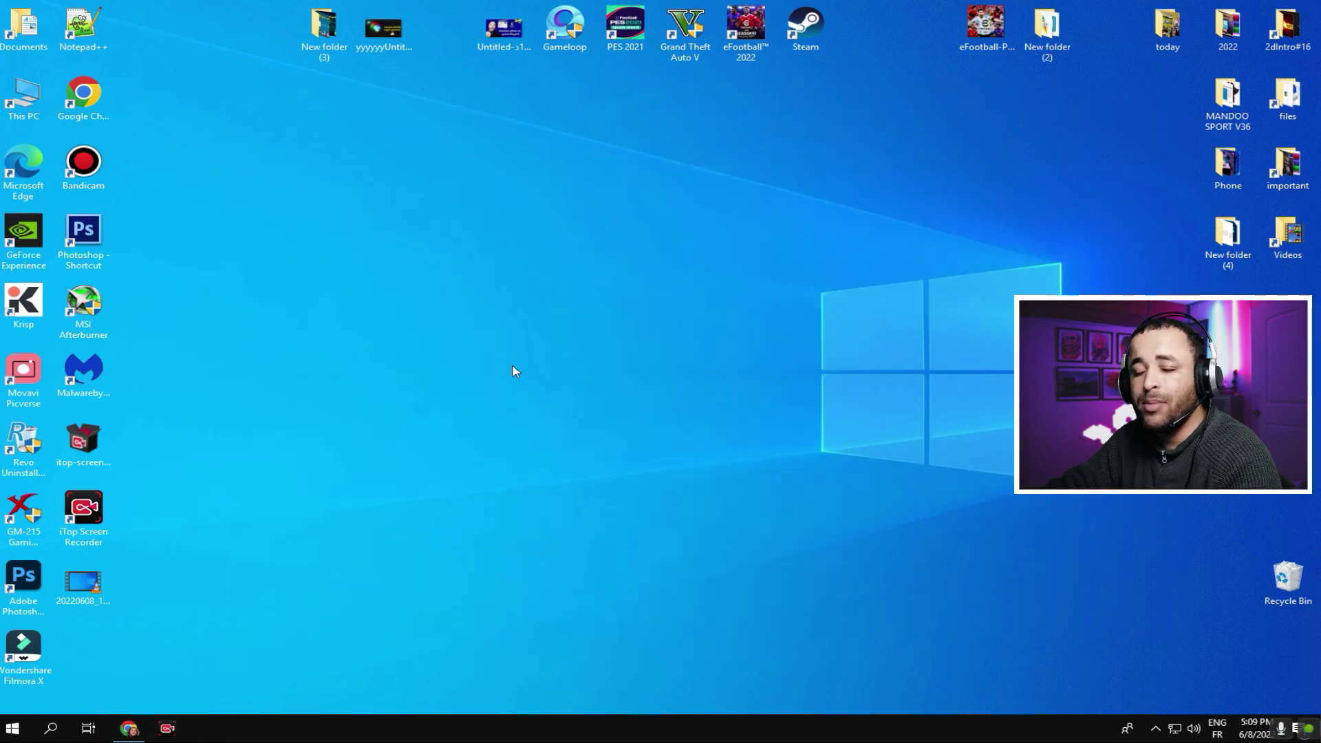